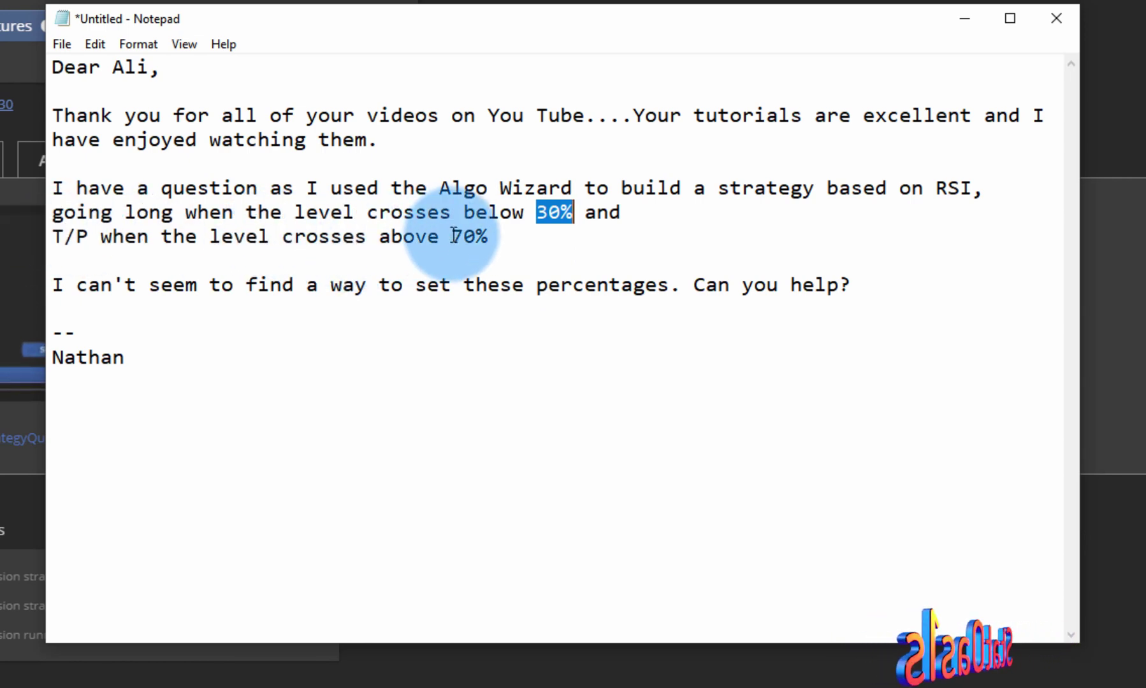
# Step: Highlight the 70% level in the question text and switch to StrategyQuant X to open AlgoWizard
pyautogui.moveTo(453, 237); pyautogui.dragTo(489, 237)
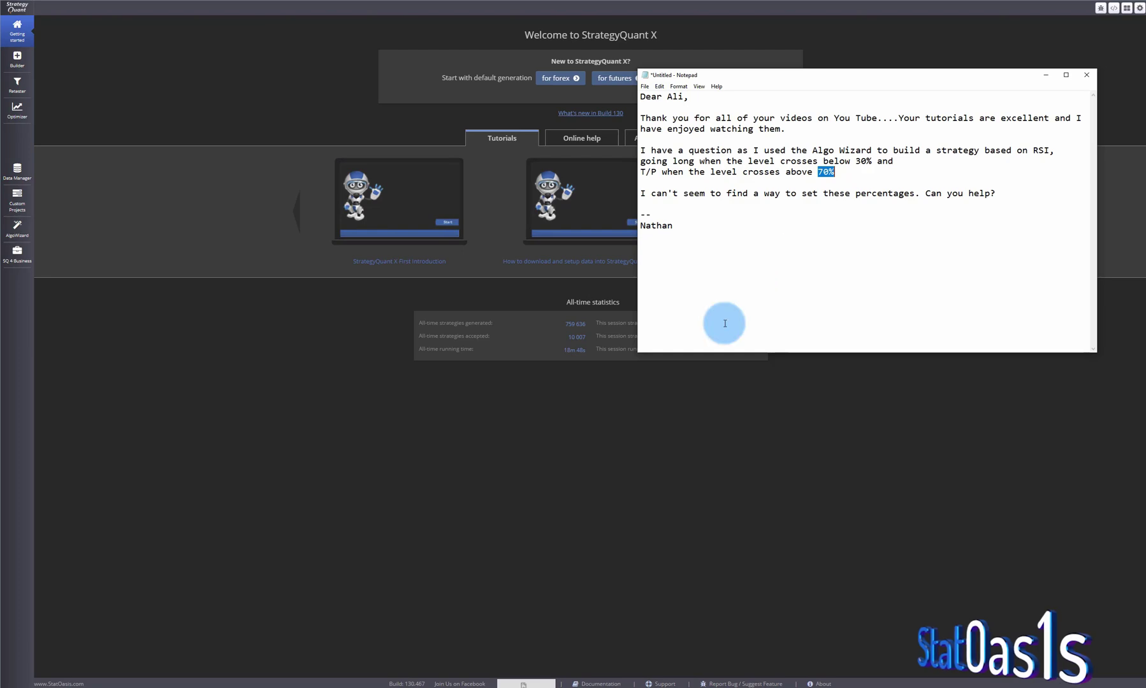
pyautogui.click(581, 472)
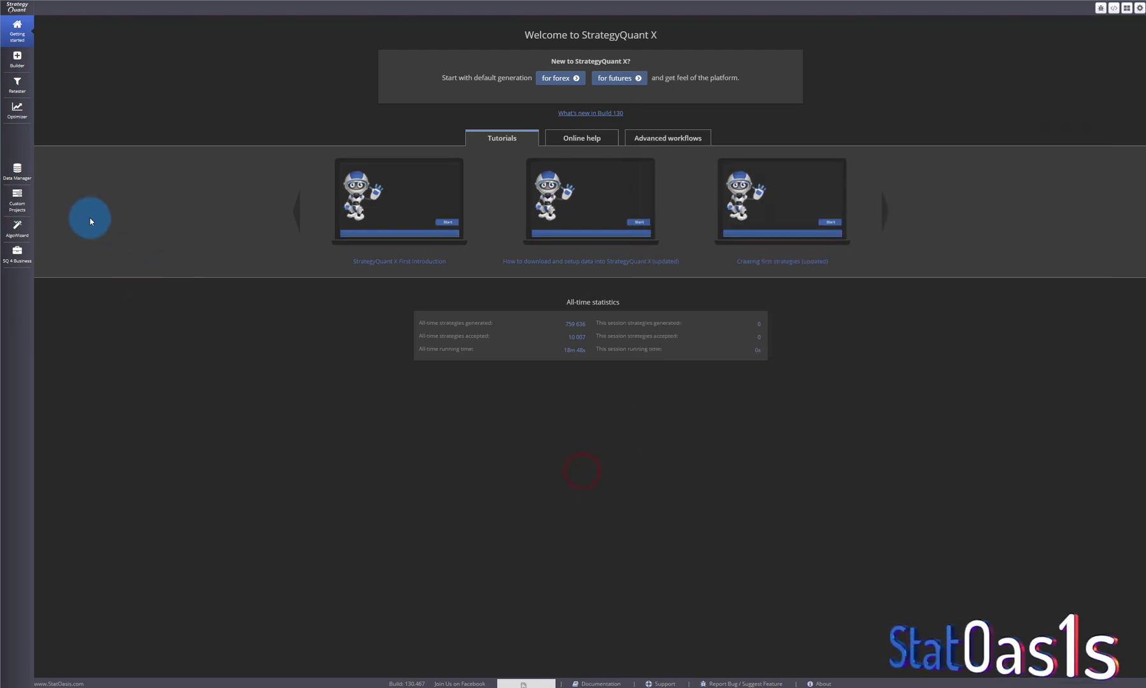
pyautogui.click(17, 229)
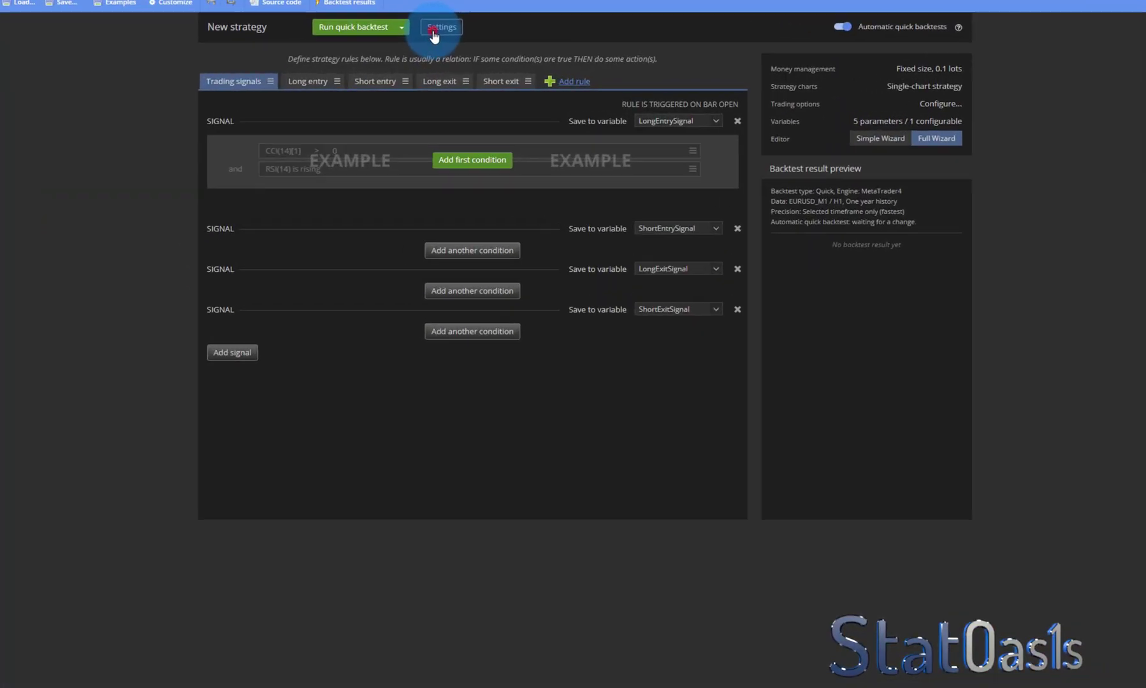
pyautogui.click(484, 41)
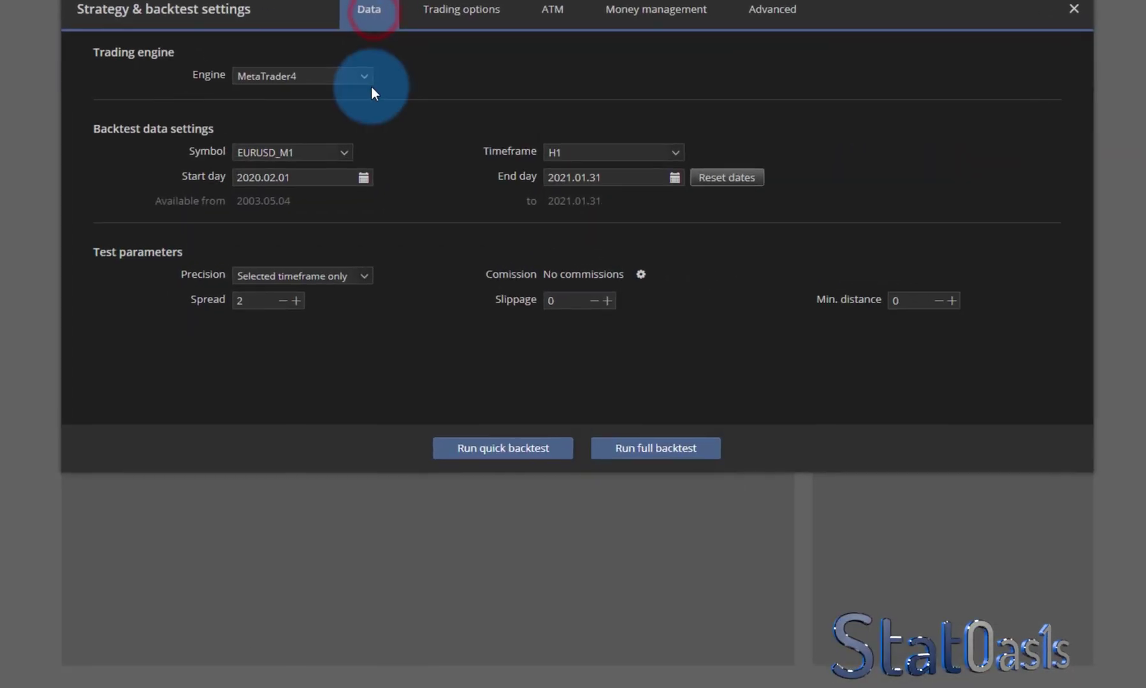
pyautogui.click(449, 83)
pyautogui.click(303, 134)
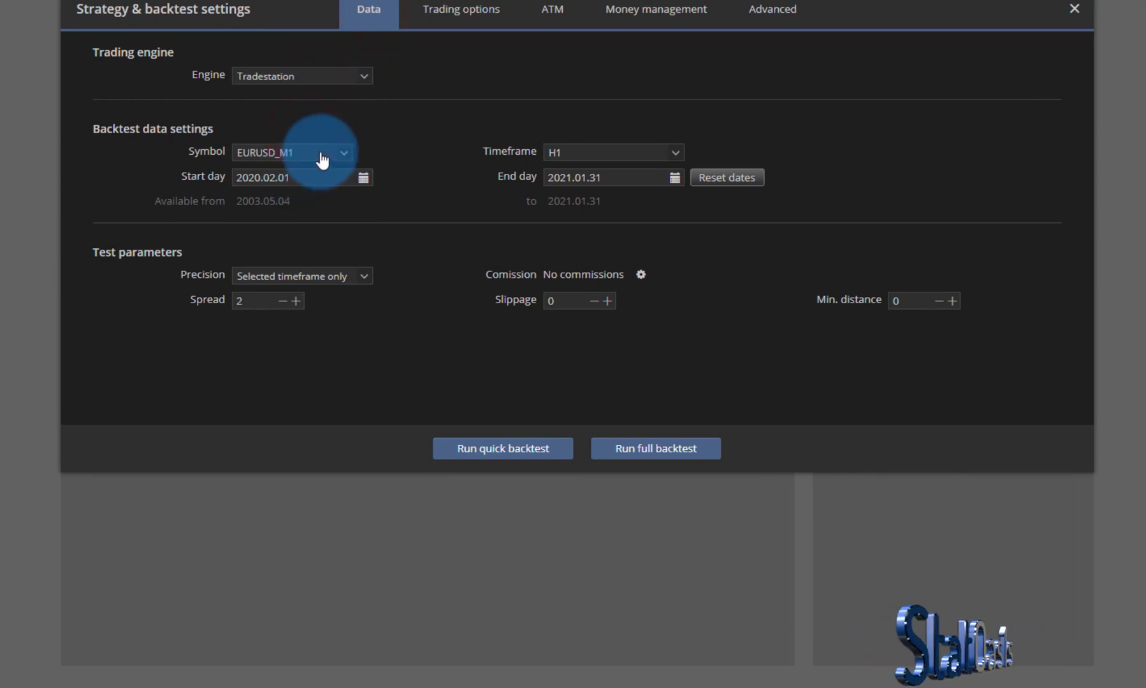
pyautogui.click(320, 155)
pyautogui.write('es')
pyautogui.click(276, 202)
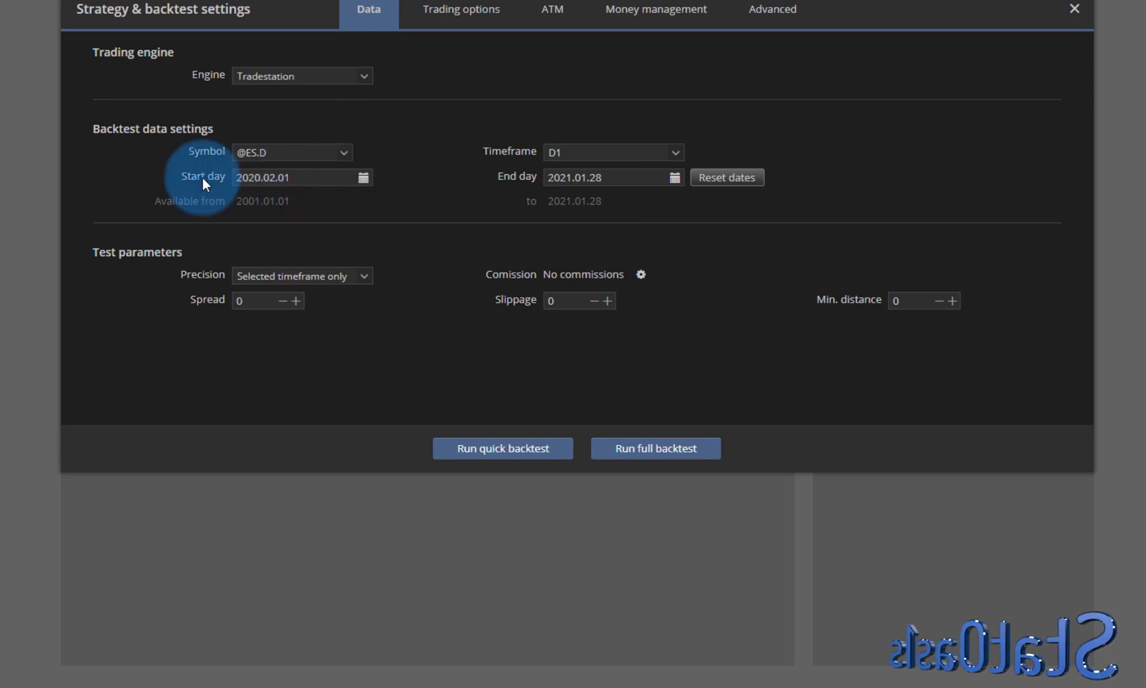
pyautogui.click(732, 177)
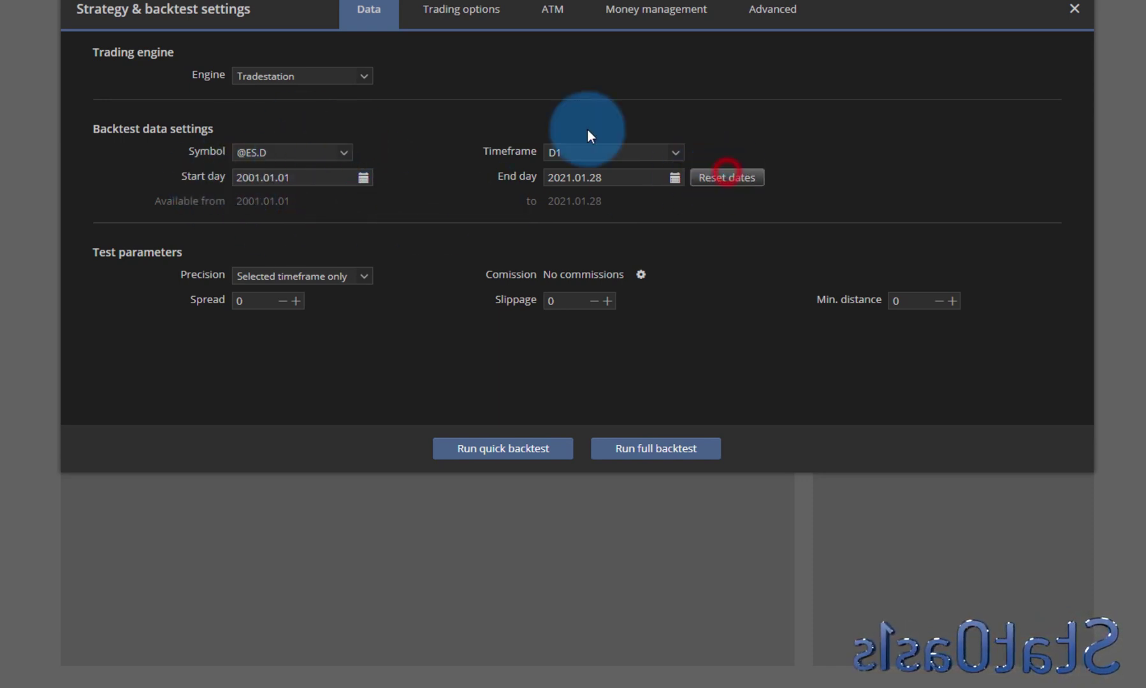
# Step: Set the fixed-size money management order size to 1 and close the strategy settings
pyautogui.click(621, 19)
pyautogui.click(546, 53)
pyautogui.write('1')
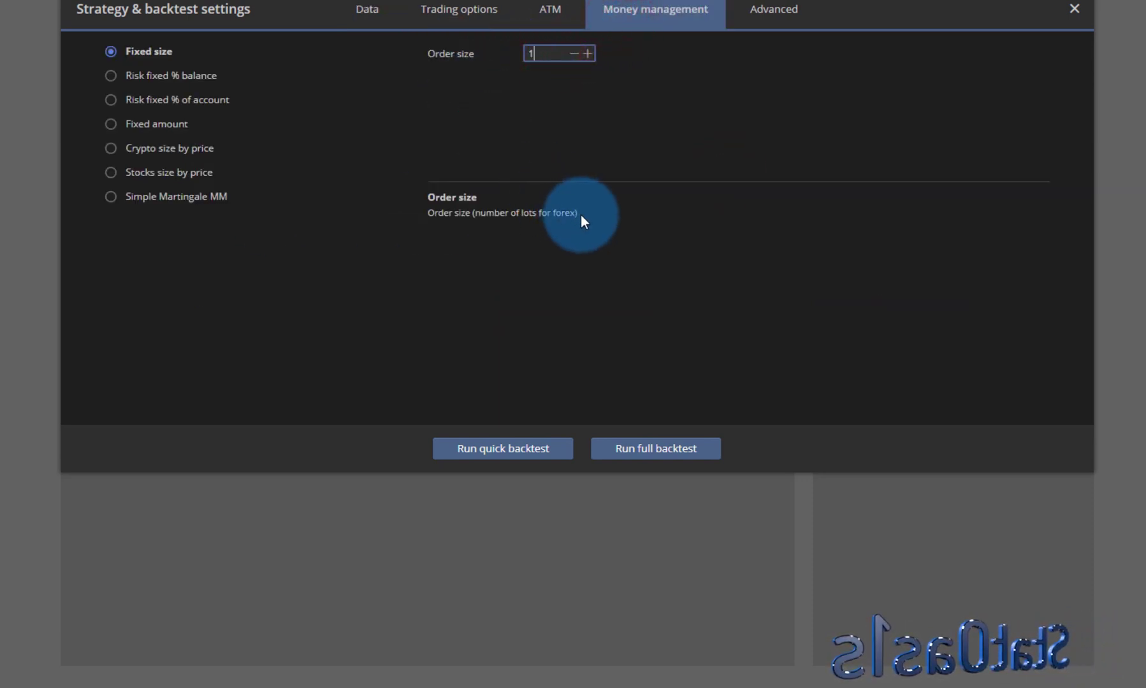
pyautogui.click(1074, 12)
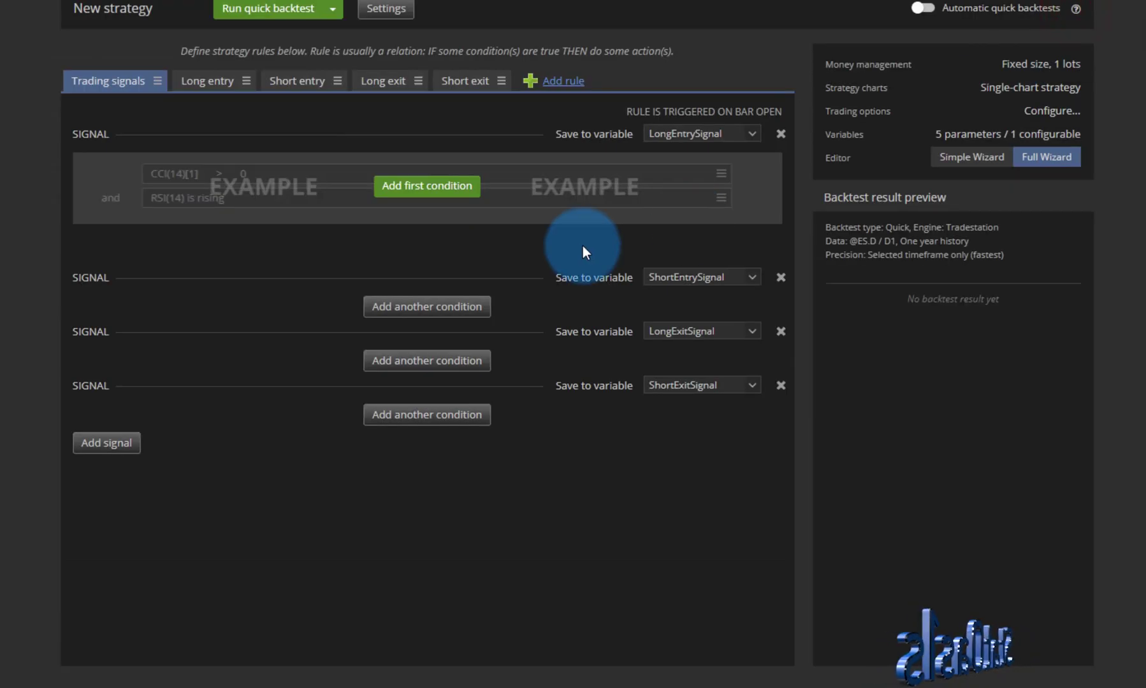
# Step: Add a Relative Strength Index condition with period 2 and shift 0 to LongEntrySignal
pyautogui.click(415, 181)
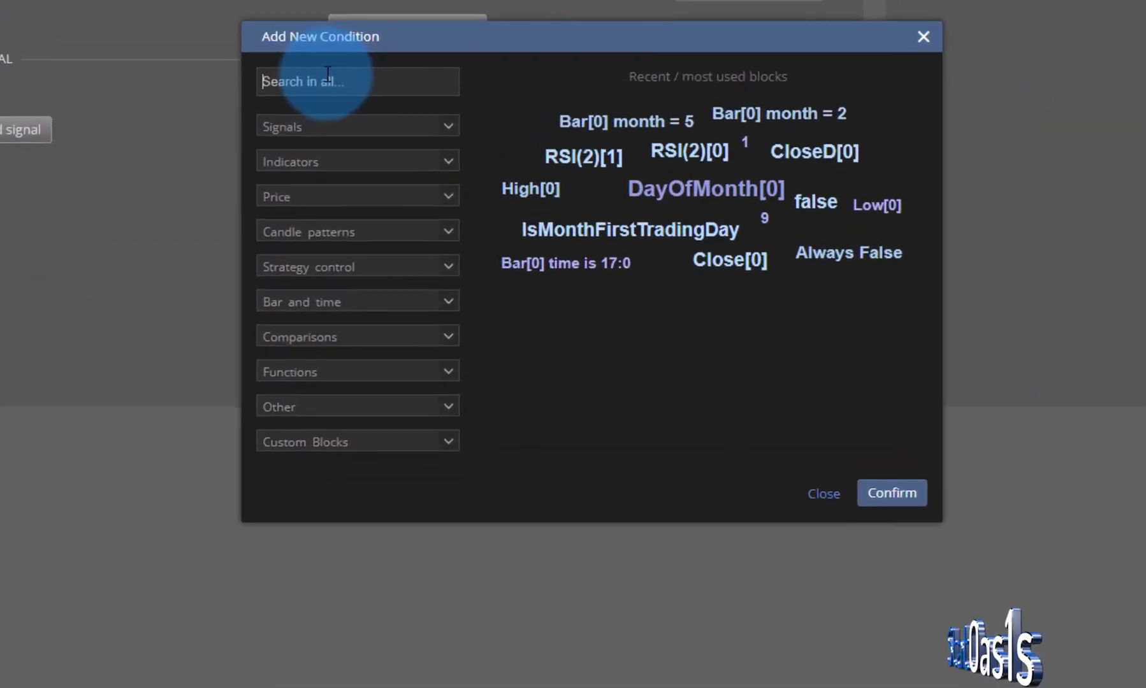
pyautogui.click(326, 64)
pyautogui.write('rsi')
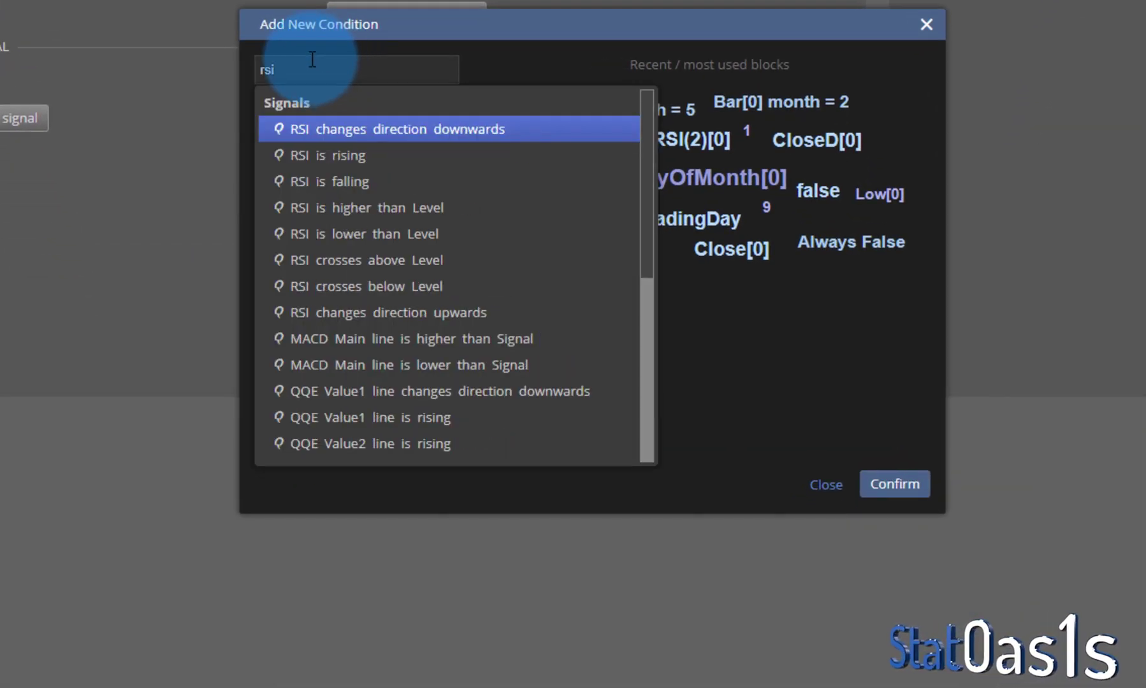
pyautogui.scroll(-5, 460, 243)
pyautogui.click(434, 450)
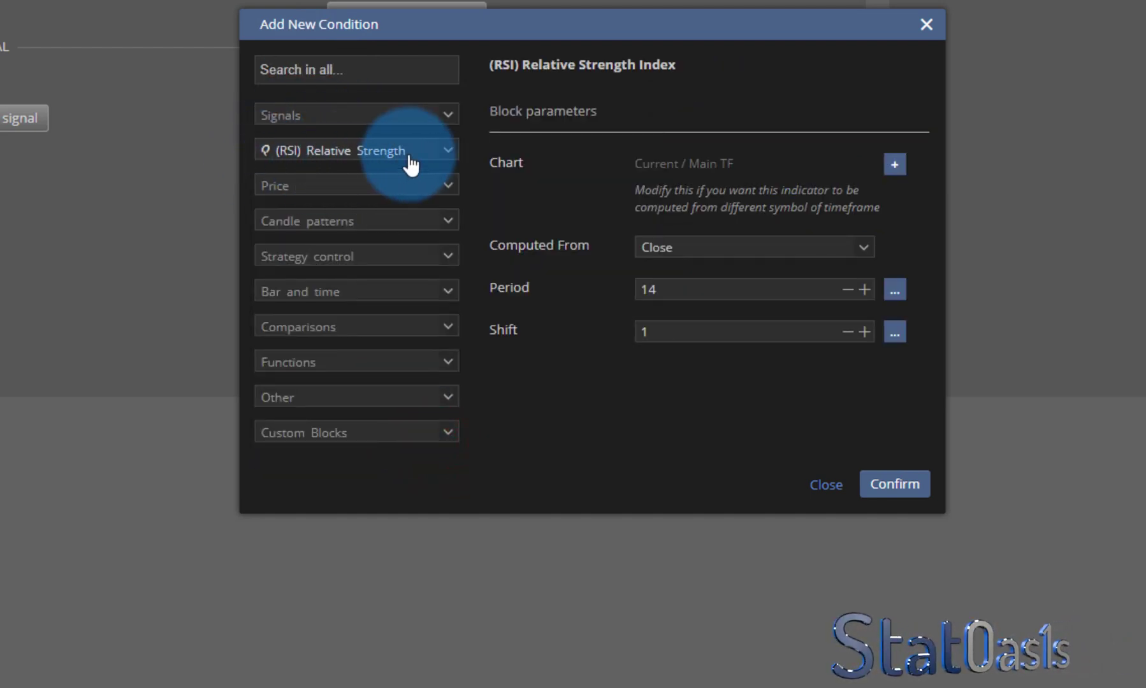
pyautogui.doubleClick(647, 289)
pyautogui.write('2')
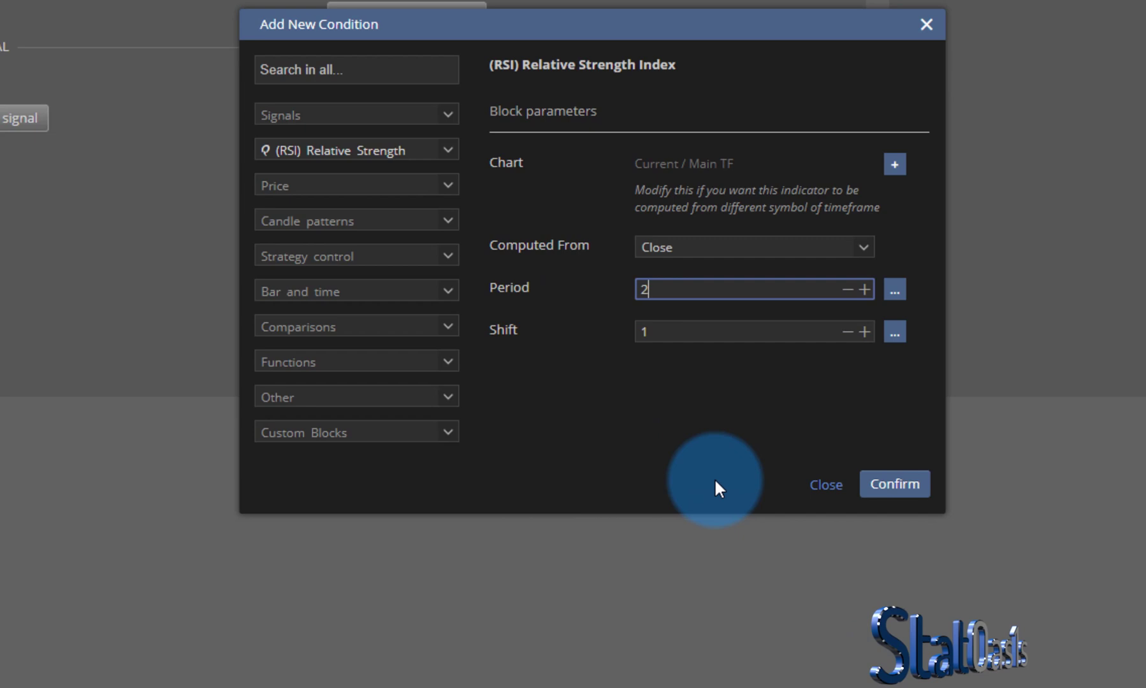
pyautogui.click(847, 332)
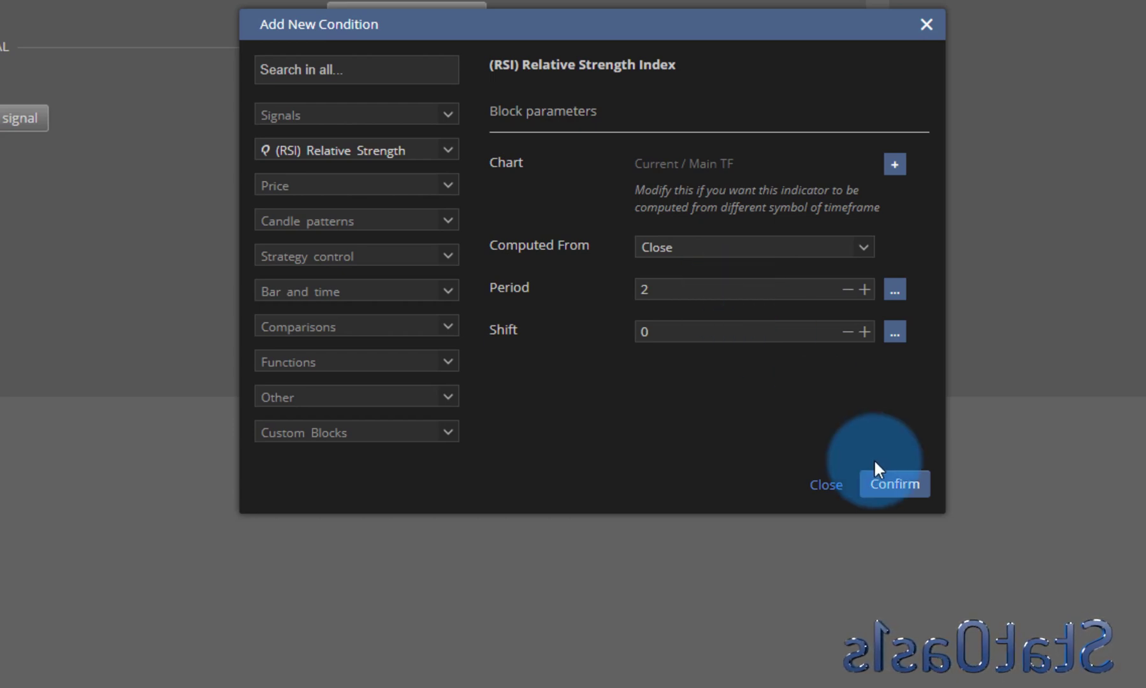
pyautogui.click(886, 483)
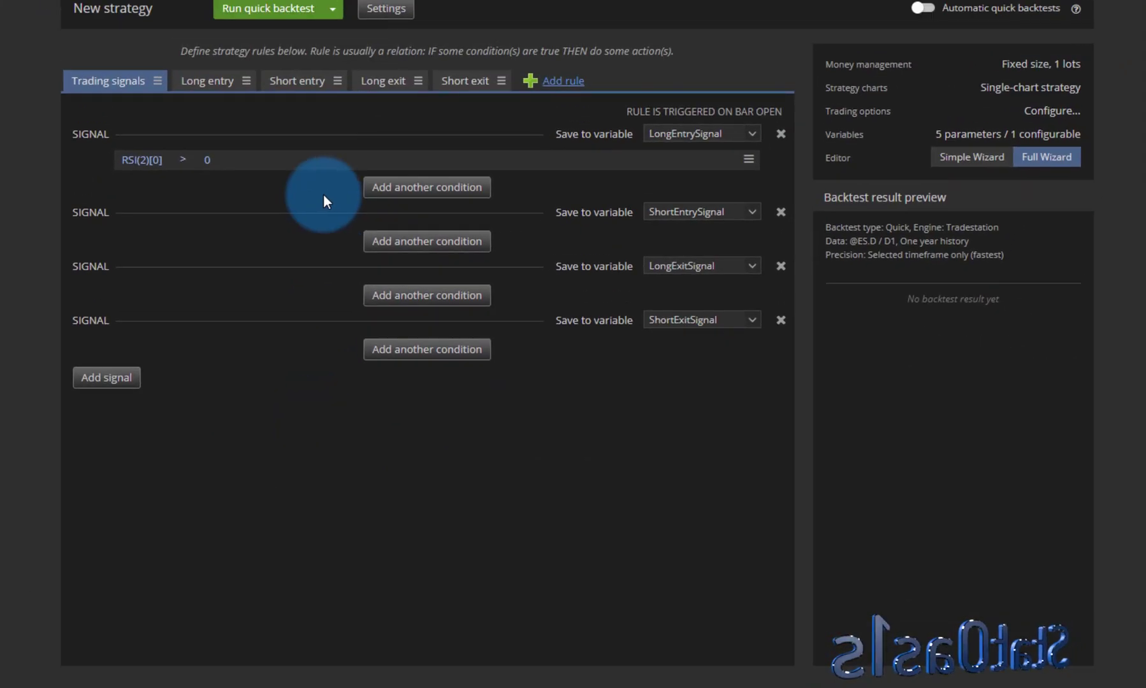
# Step: Change the LongEntrySignal RSI comparison to Is lower and set its number to 30
pyautogui.click(180, 152)
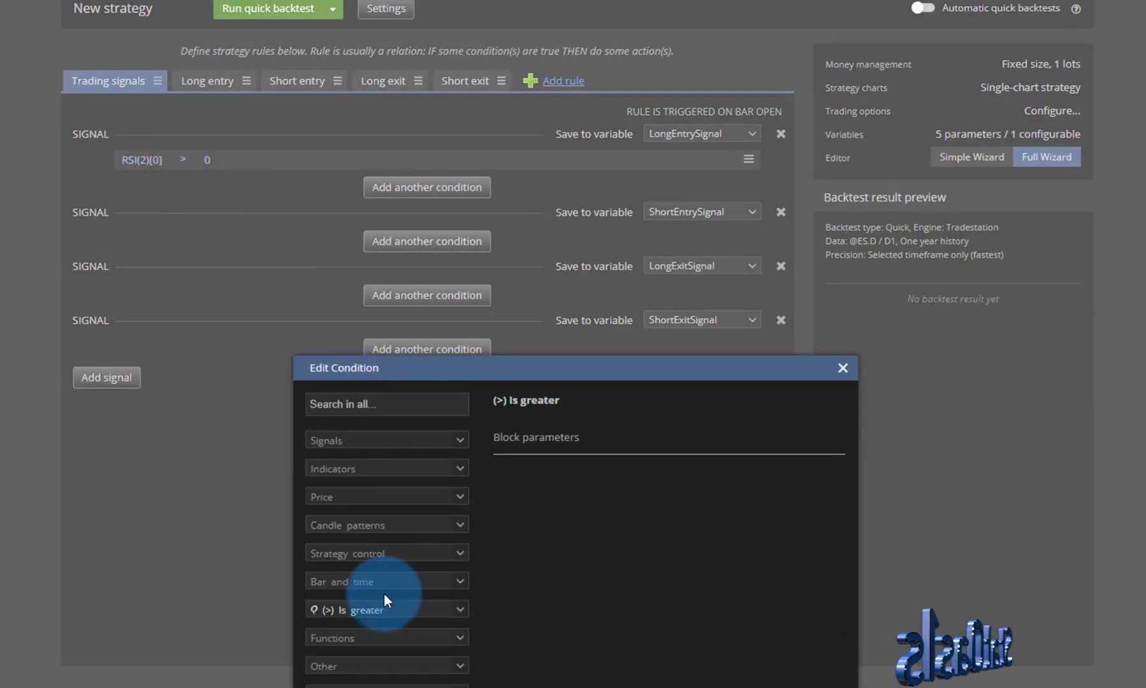
pyautogui.click(377, 613)
pyautogui.click(357, 665)
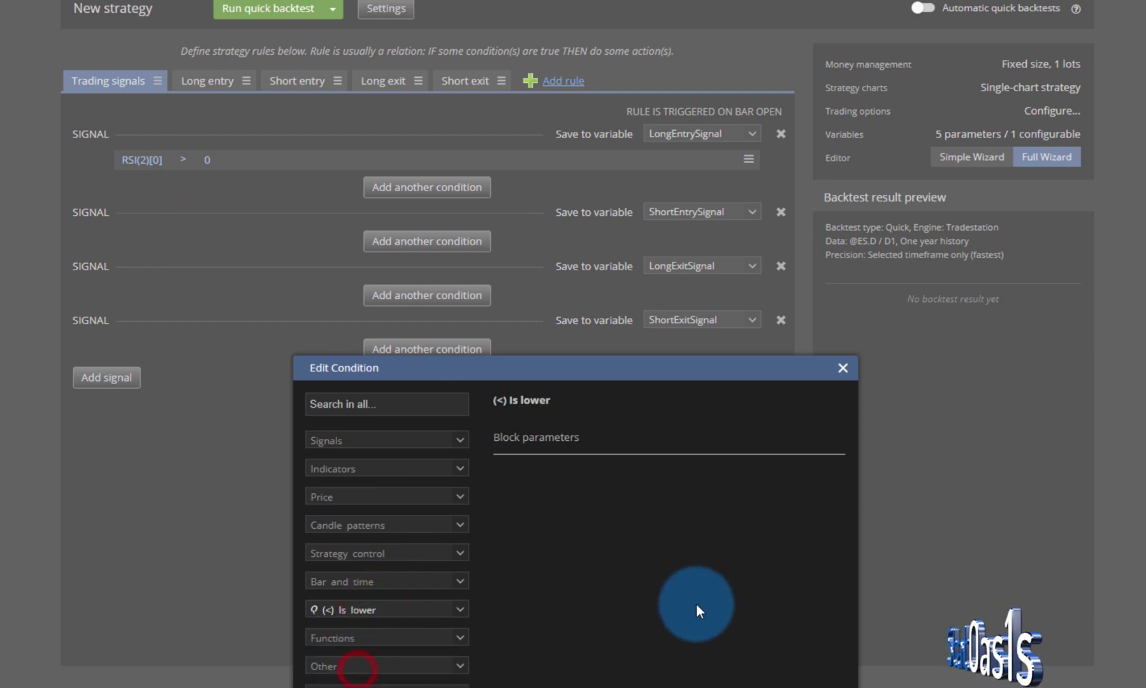
pyautogui.click(800, 687)
pyautogui.click(237, 163)
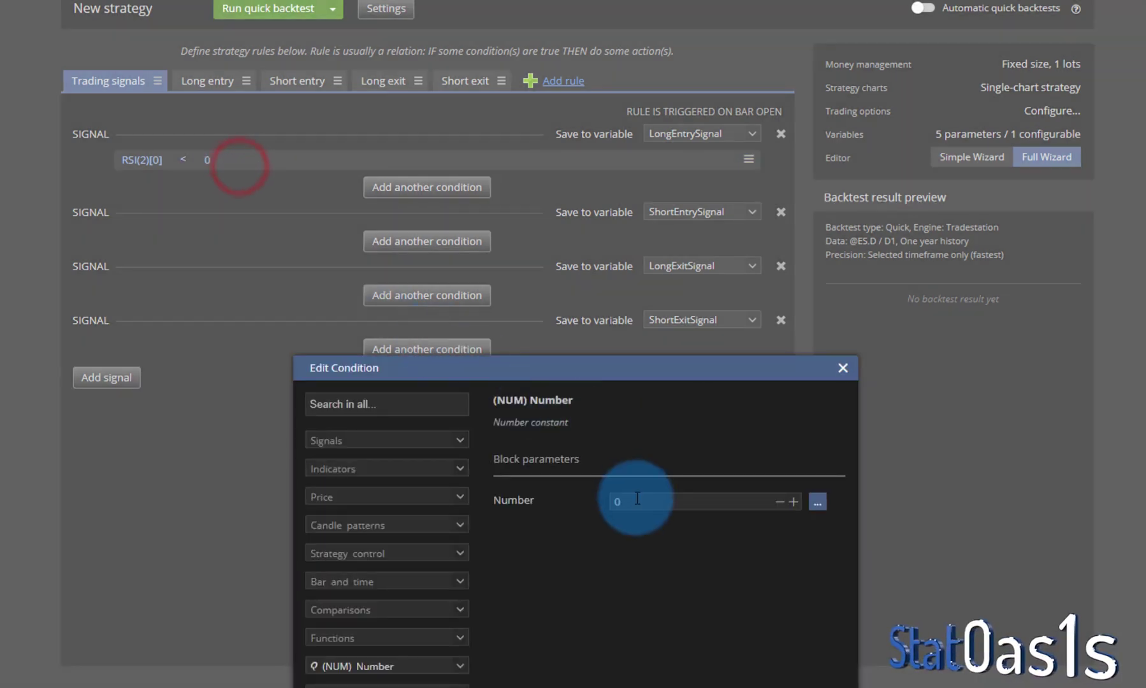
pyautogui.click(634, 497)
pyautogui.write('30')
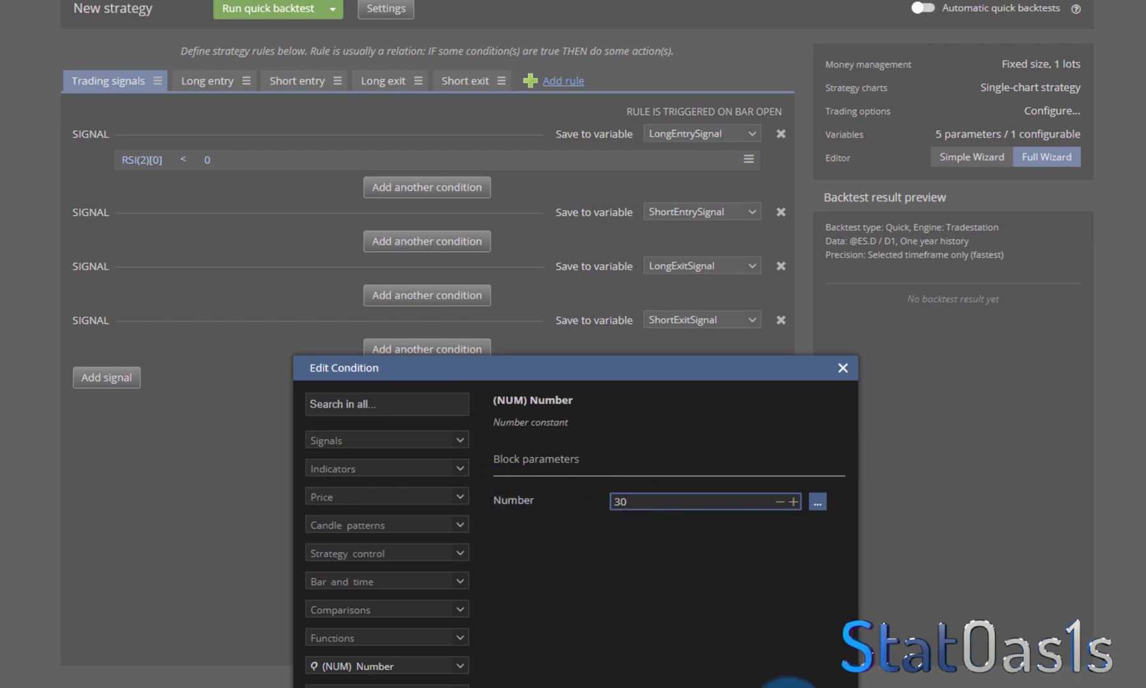
pyautogui.press('Return')
# Step: Add a Relative Strength Index condition with period 2 and shift 0 to LongExitSignal
pyautogui.click(385, 295)
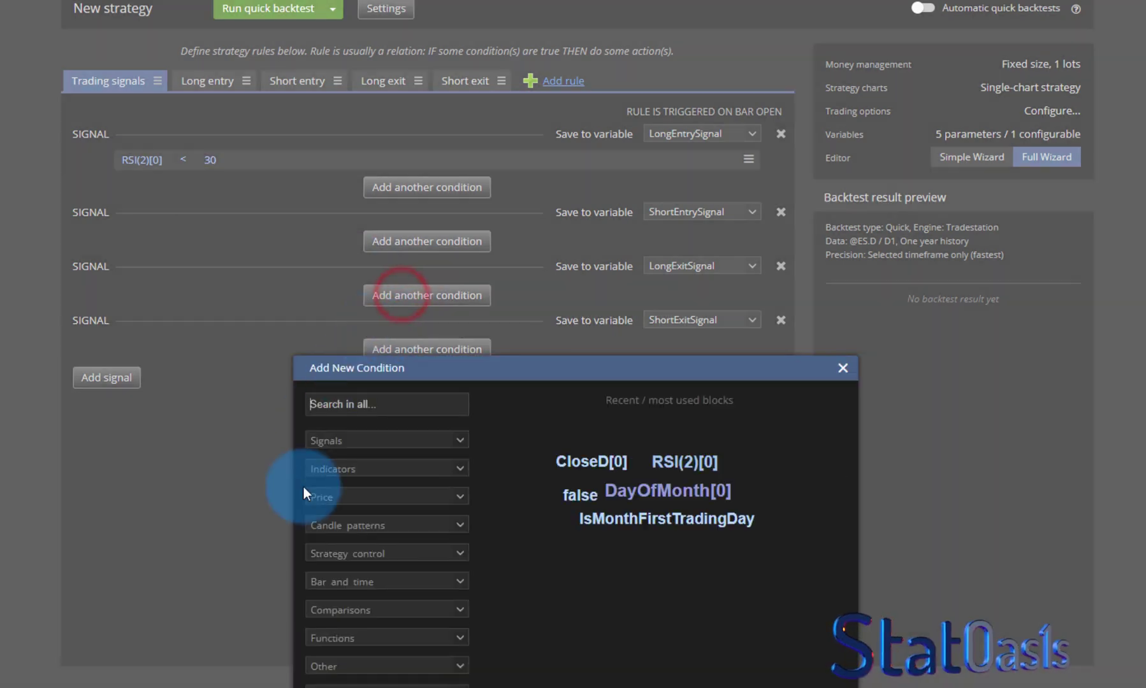
pyautogui.write('rsi')
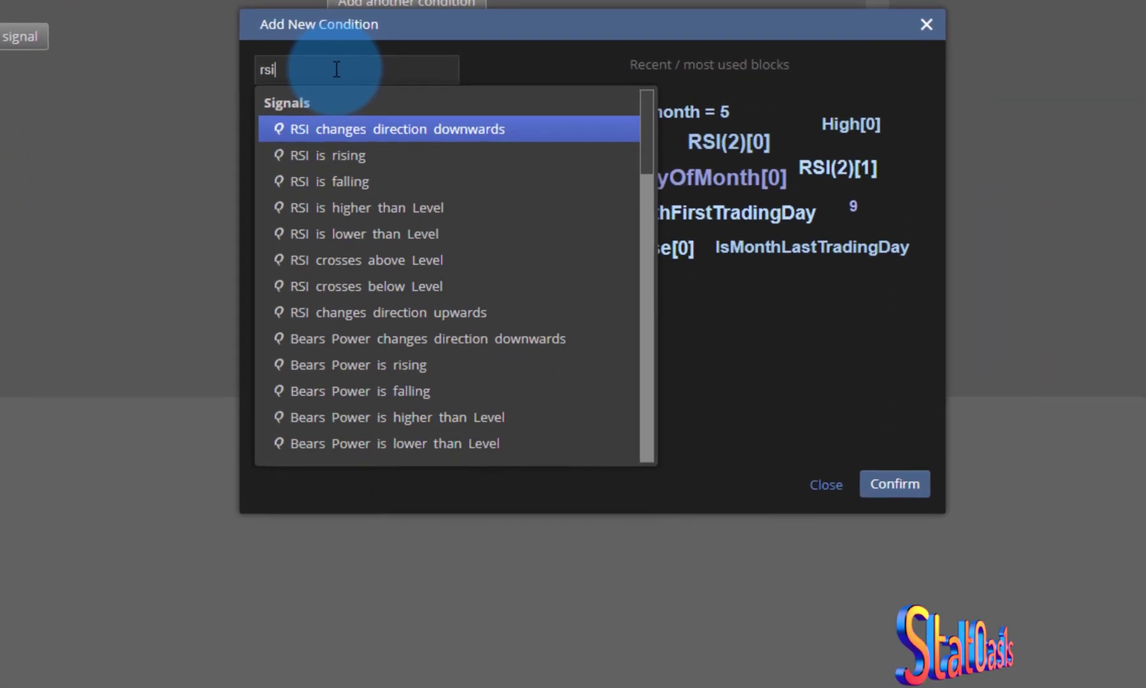
pyautogui.scroll(-5, 428, 332)
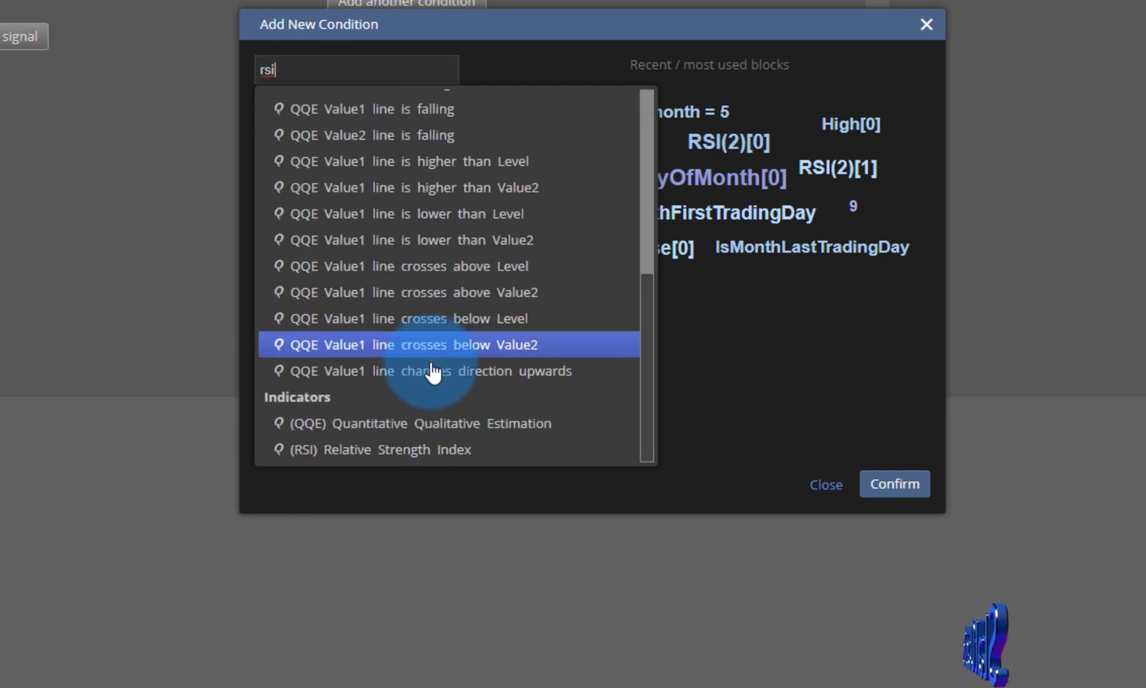
pyautogui.click(414, 448)
pyautogui.doubleClick(678, 288)
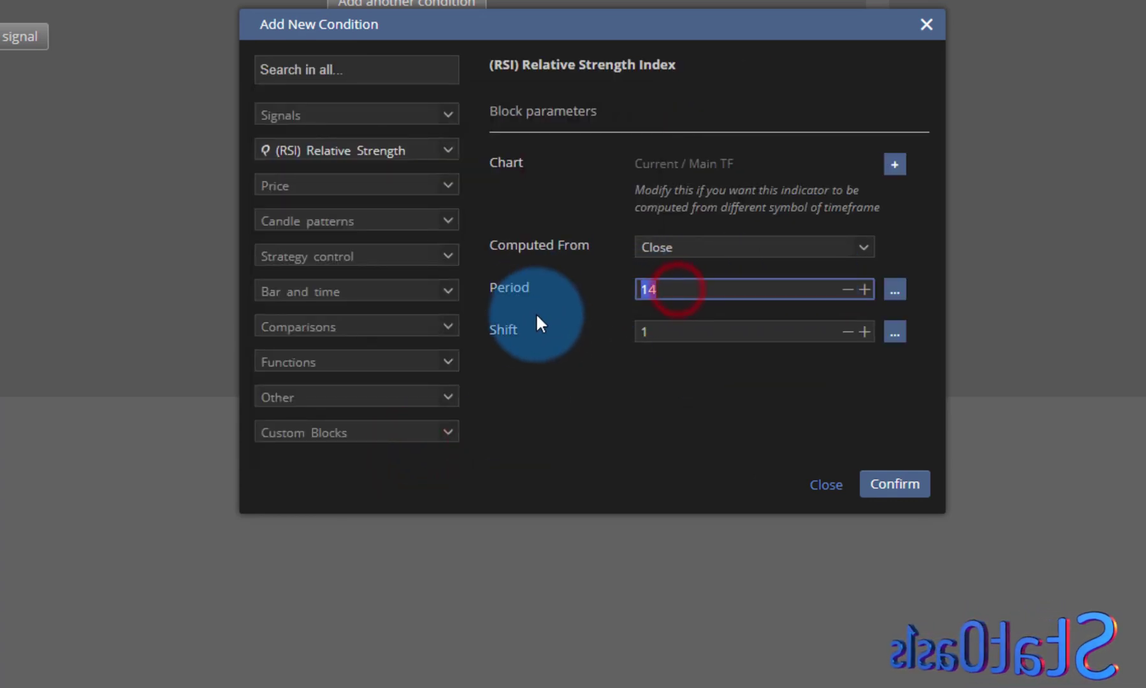
pyautogui.write('2')
pyautogui.click(847, 331)
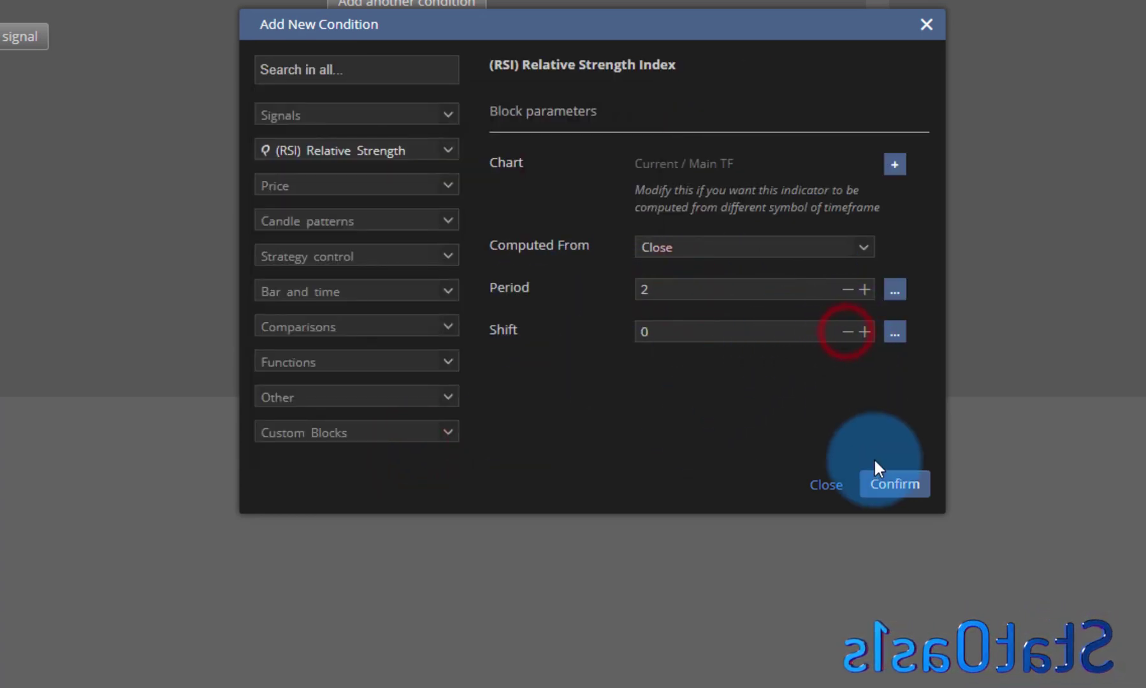
pyautogui.click(891, 483)
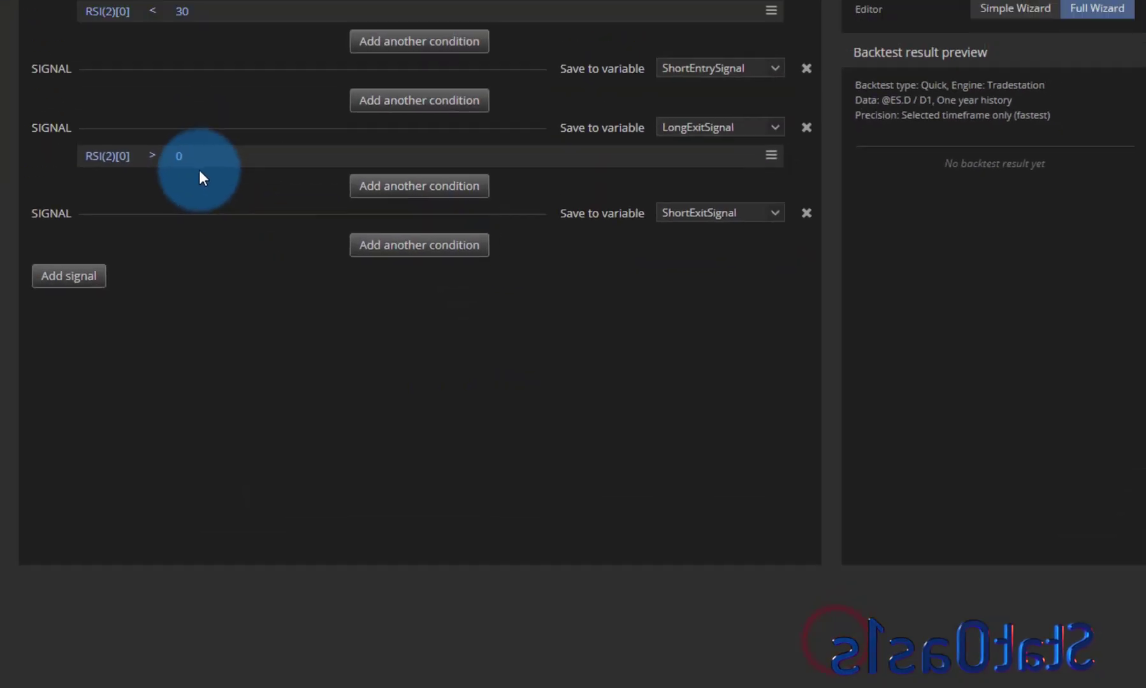
# Step: Set the LongExitSignal RSI comparison number to 70 and run a full backtest
pyautogui.click(199, 172)
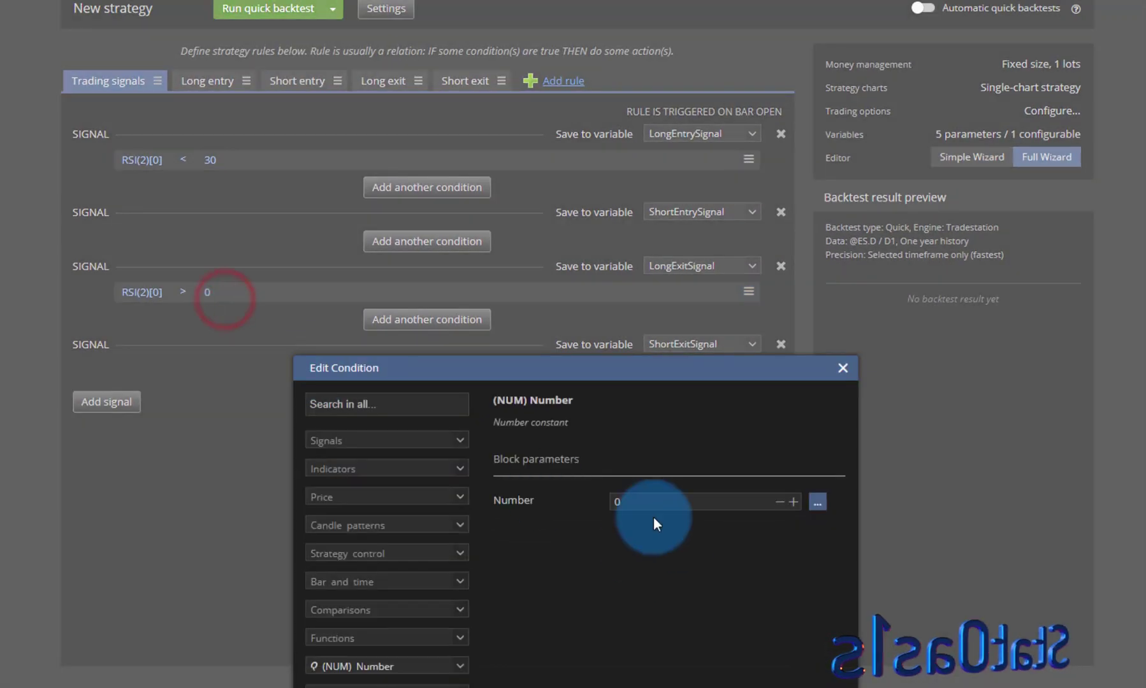
pyautogui.click(628, 502)
pyautogui.write('70')
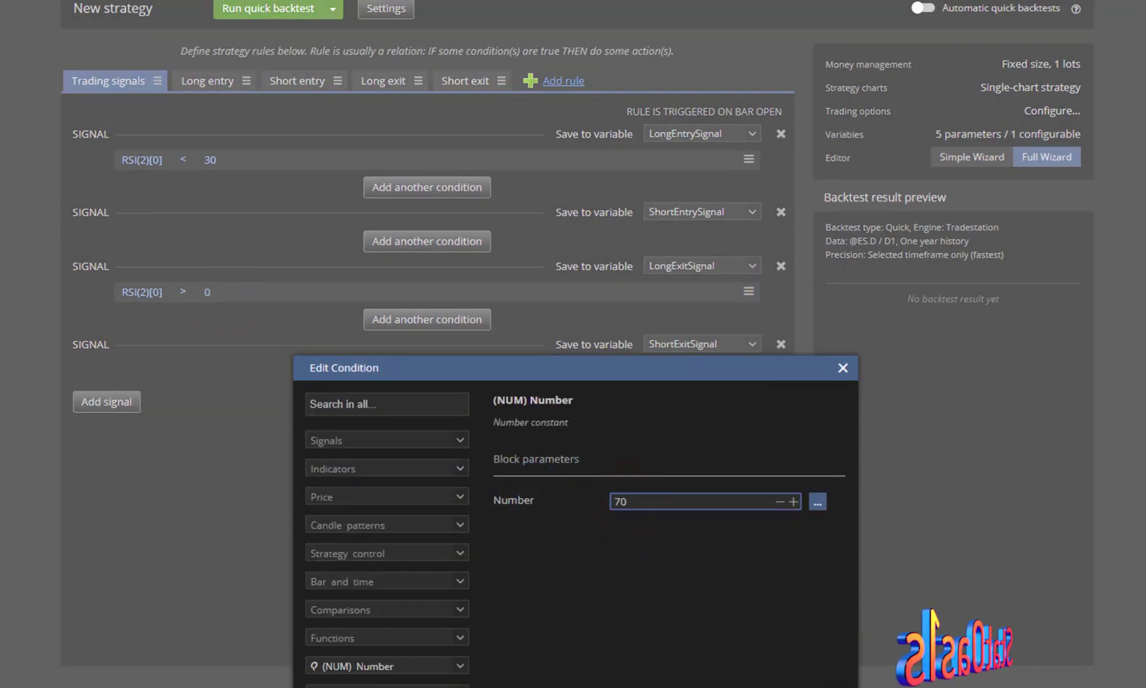
pyautogui.press('Return')
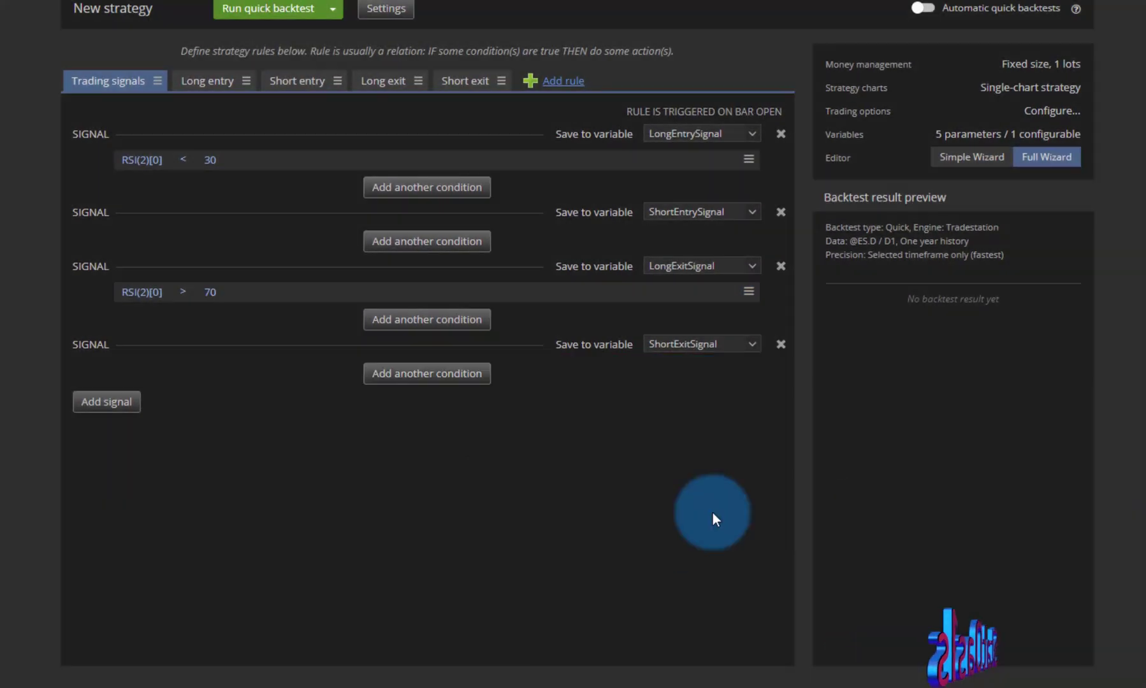
pyautogui.click(332, 8)
pyautogui.click(306, 51)
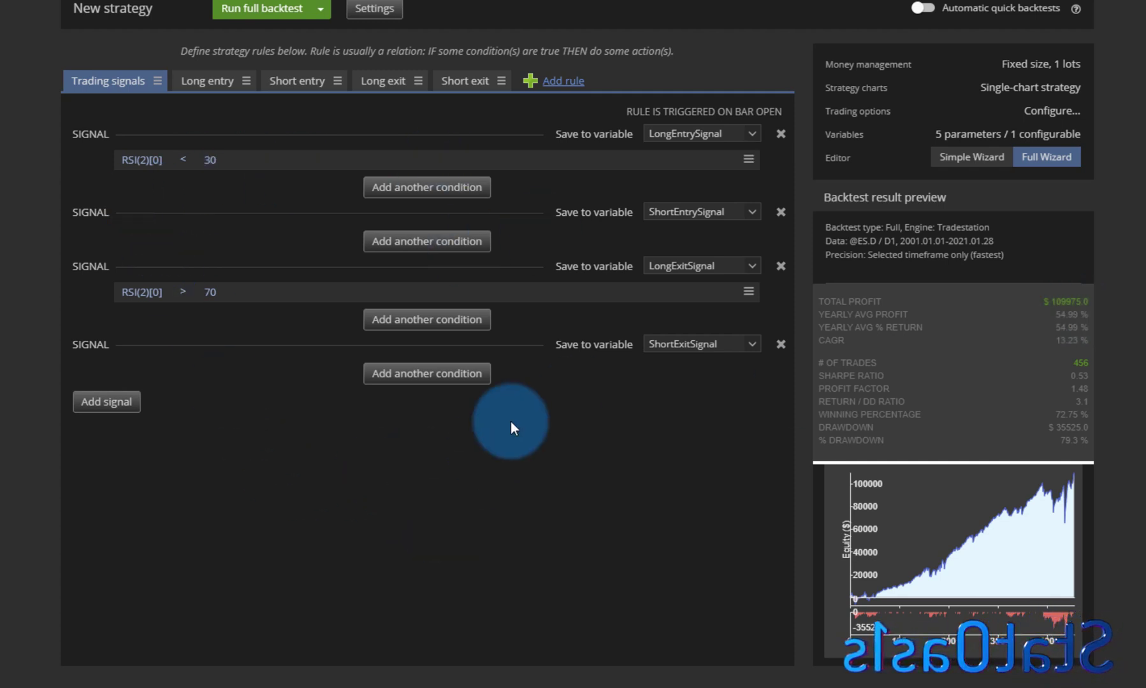
# Step: Copy the LongEntrySignal RSI condition, add a Boolean false condition to ShortEntrySignal, and paste the copy below it
pyautogui.click(748, 159)
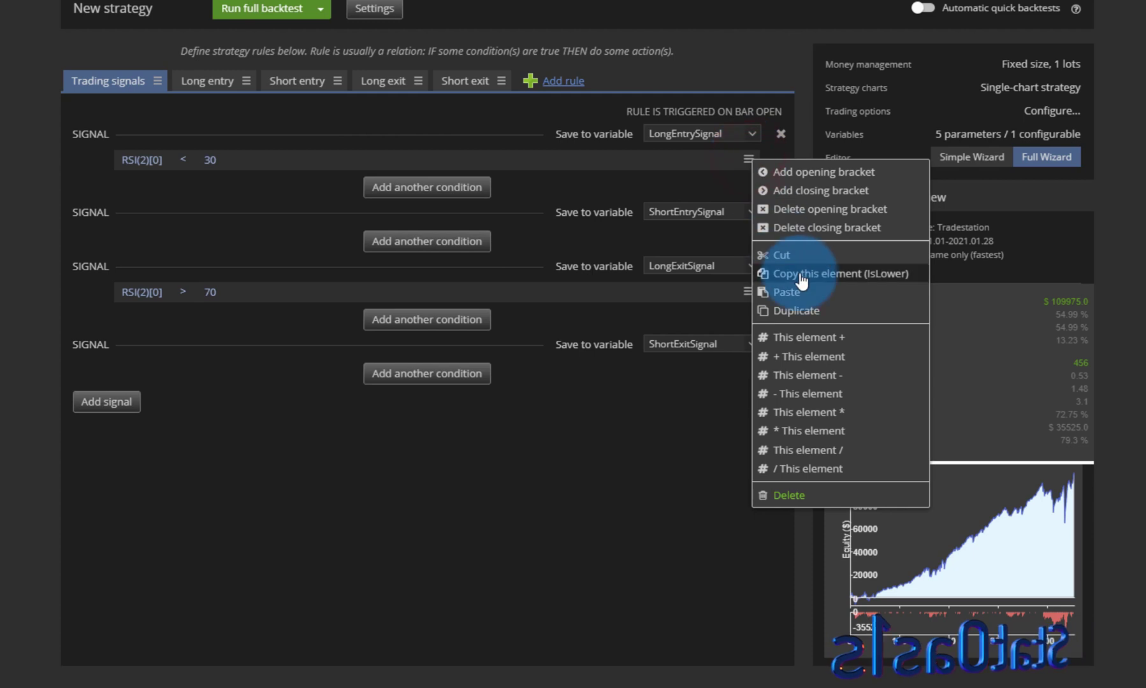
pyautogui.click(758, 275)
pyautogui.click(425, 242)
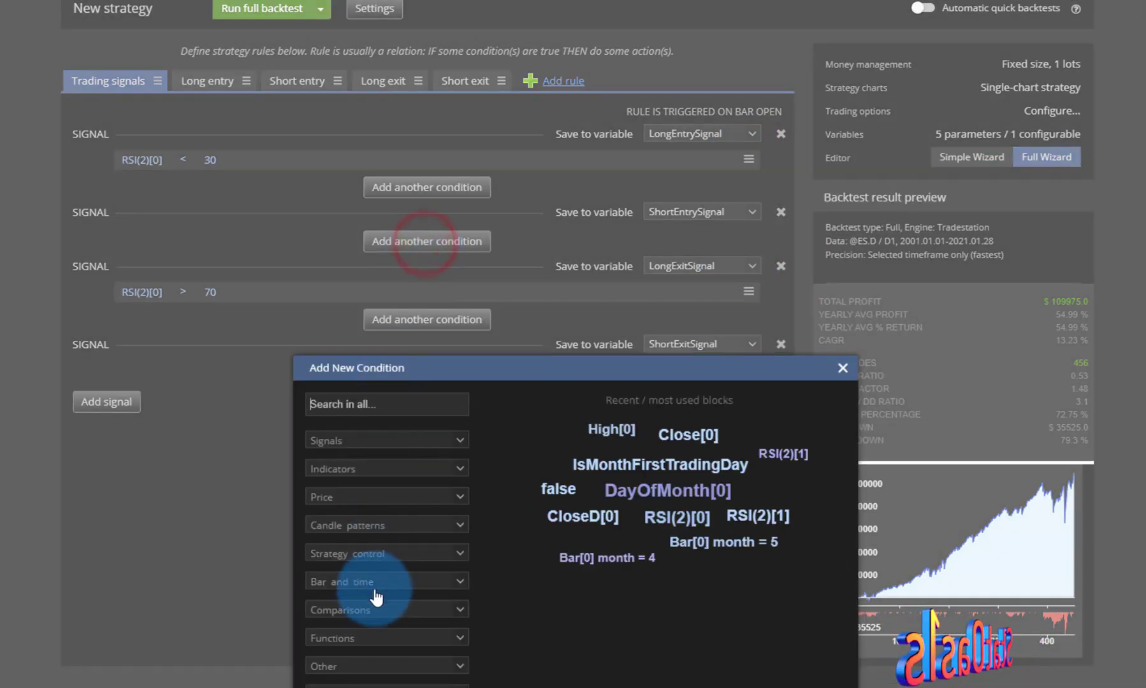
pyautogui.click(363, 669)
pyautogui.click(711, 608)
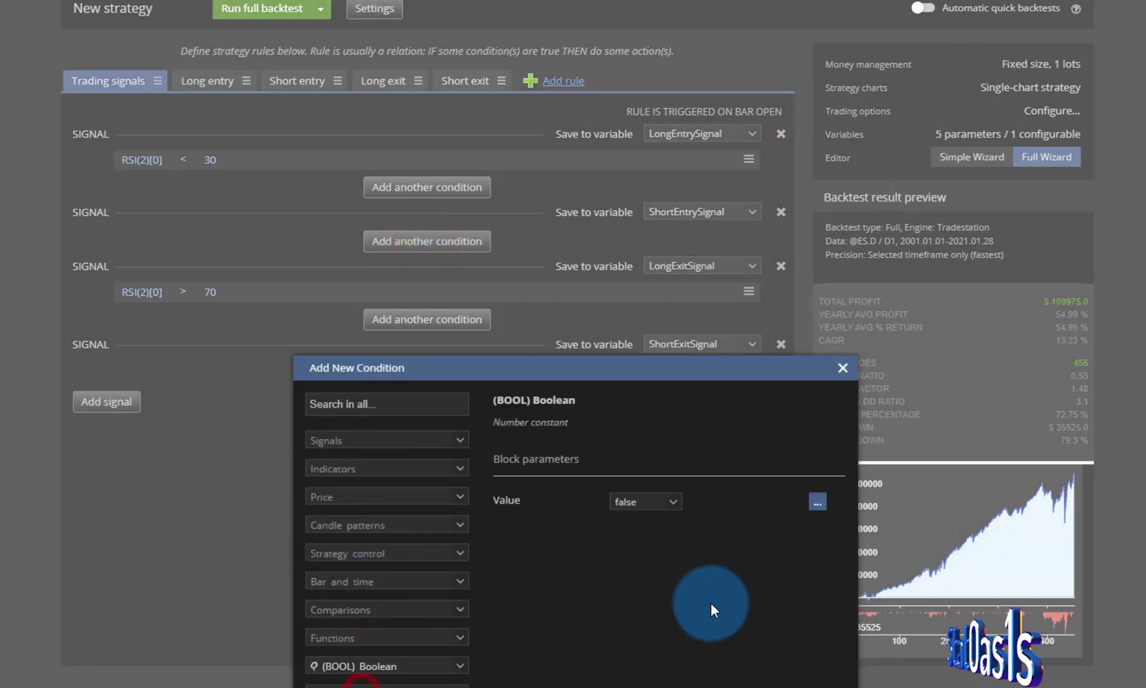
pyautogui.click(552, 375)
pyautogui.click(748, 237)
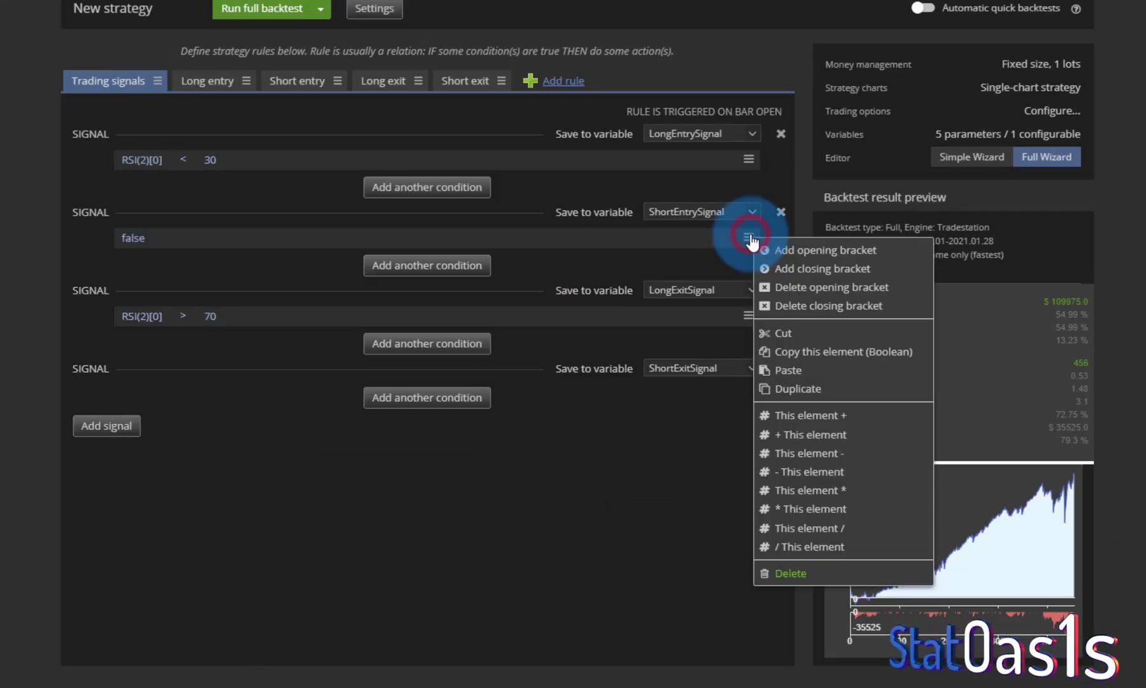
pyautogui.click(823, 376)
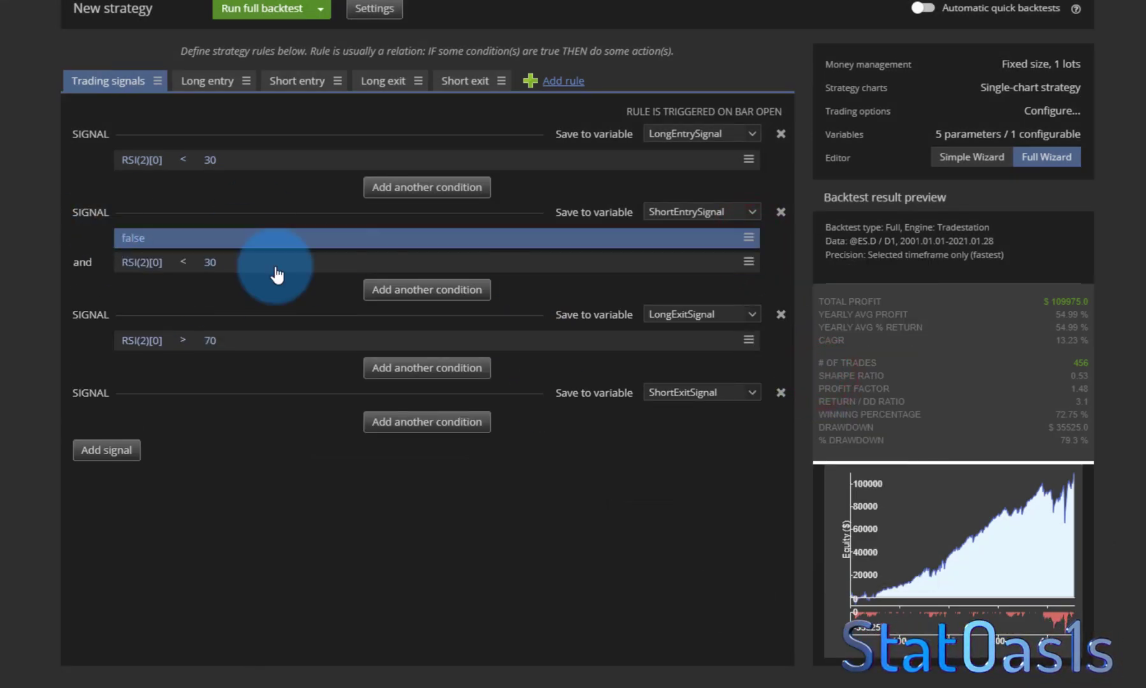
# Step: Replace the RSI condition in LongEntrySignal with a new RSI is lower than Level condition
pyautogui.click(750, 162)
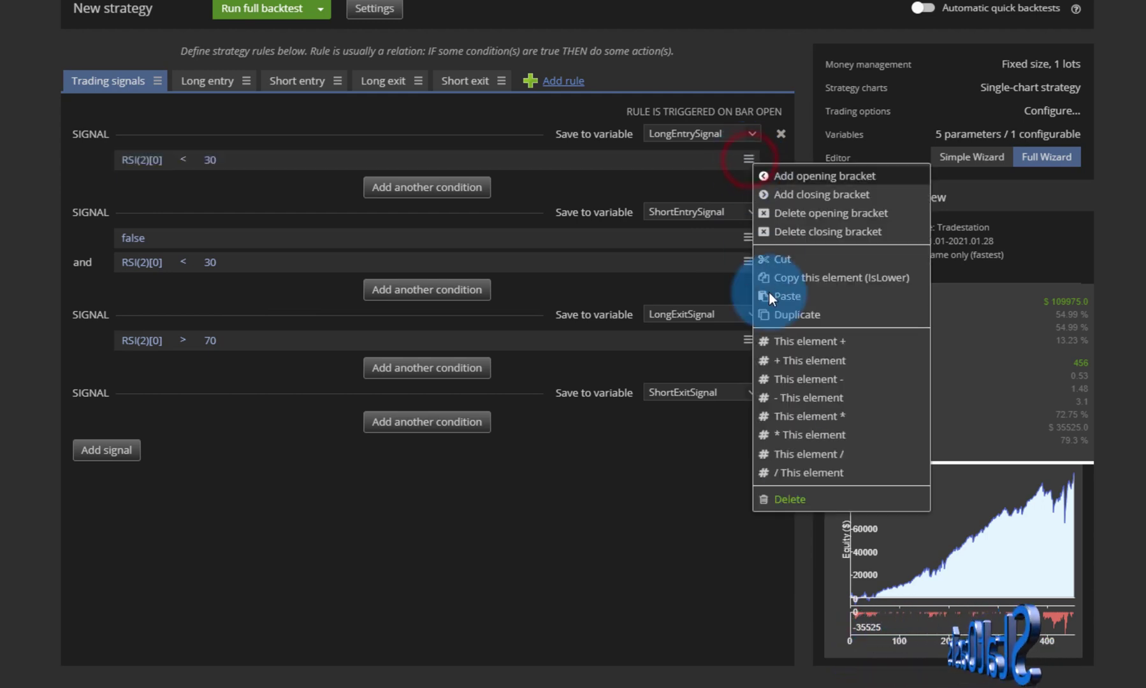
pyautogui.click(808, 496)
pyautogui.click(422, 189)
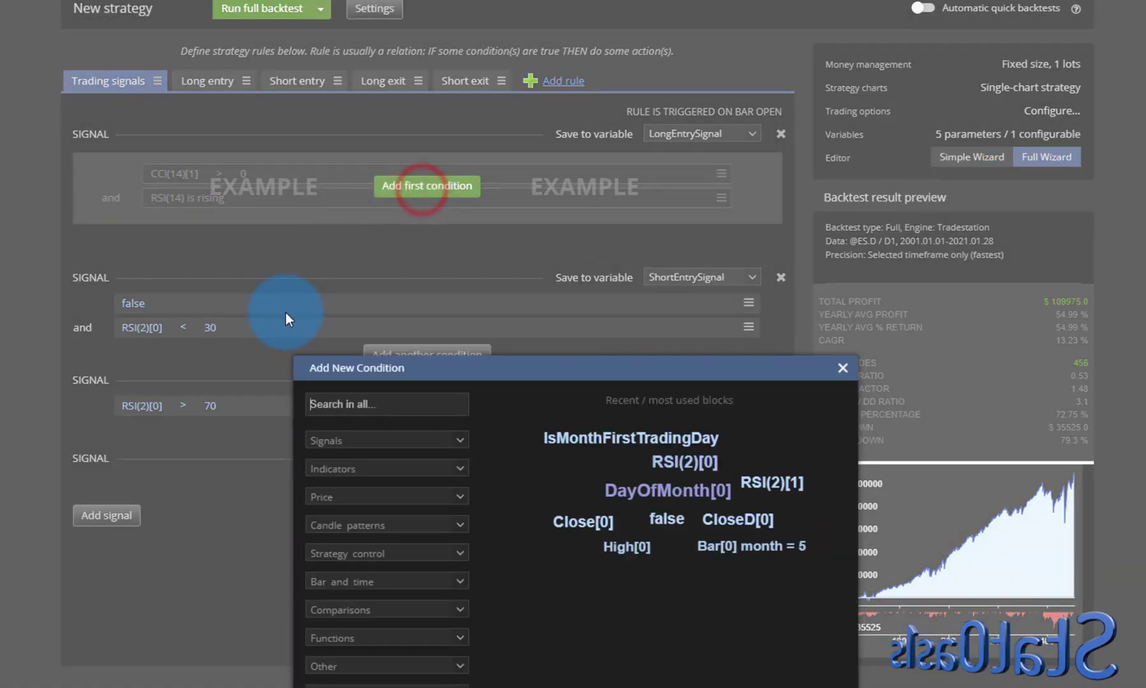
pyautogui.click(366, 403)
pyautogui.write('rsi')
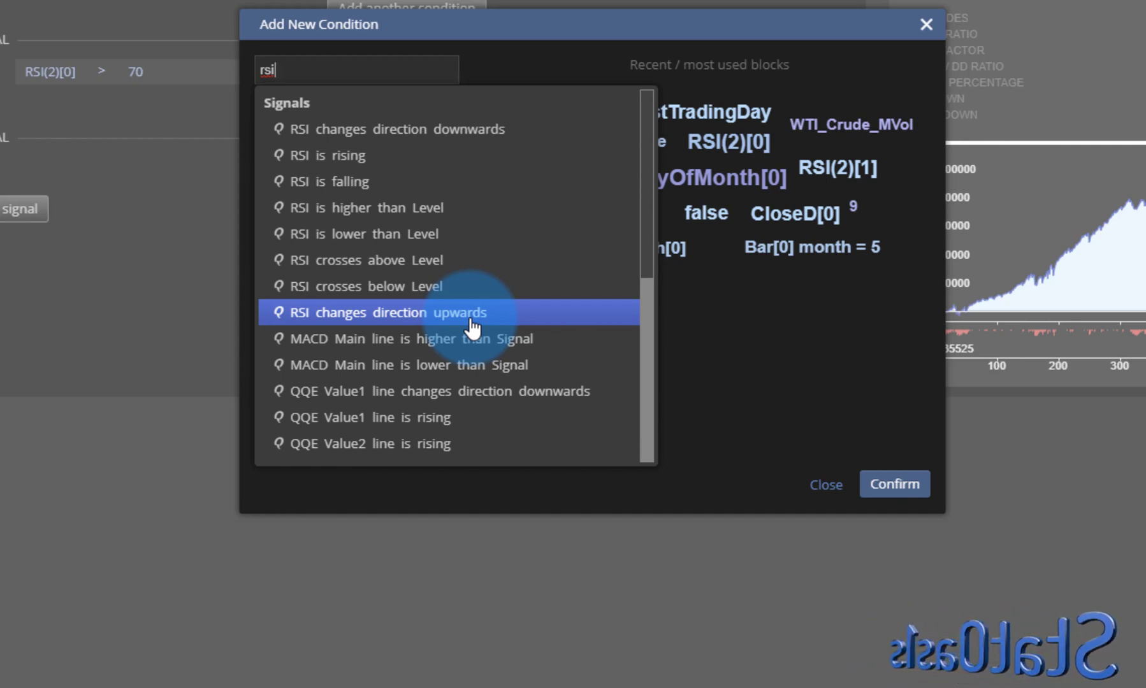
pyautogui.click(477, 237)
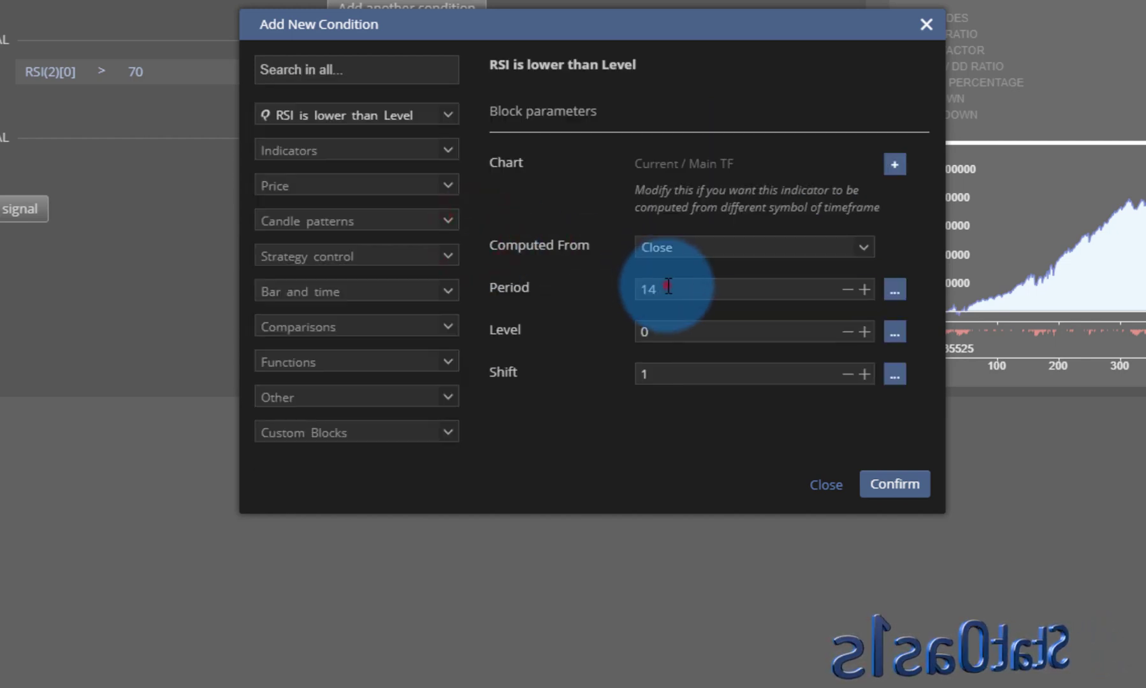
# Step: Configure the RSI is lower than Level condition with period 2, level 30 and shift 0, and run a full backtest
pyautogui.doubleClick(666, 288)
pyautogui.write('2')
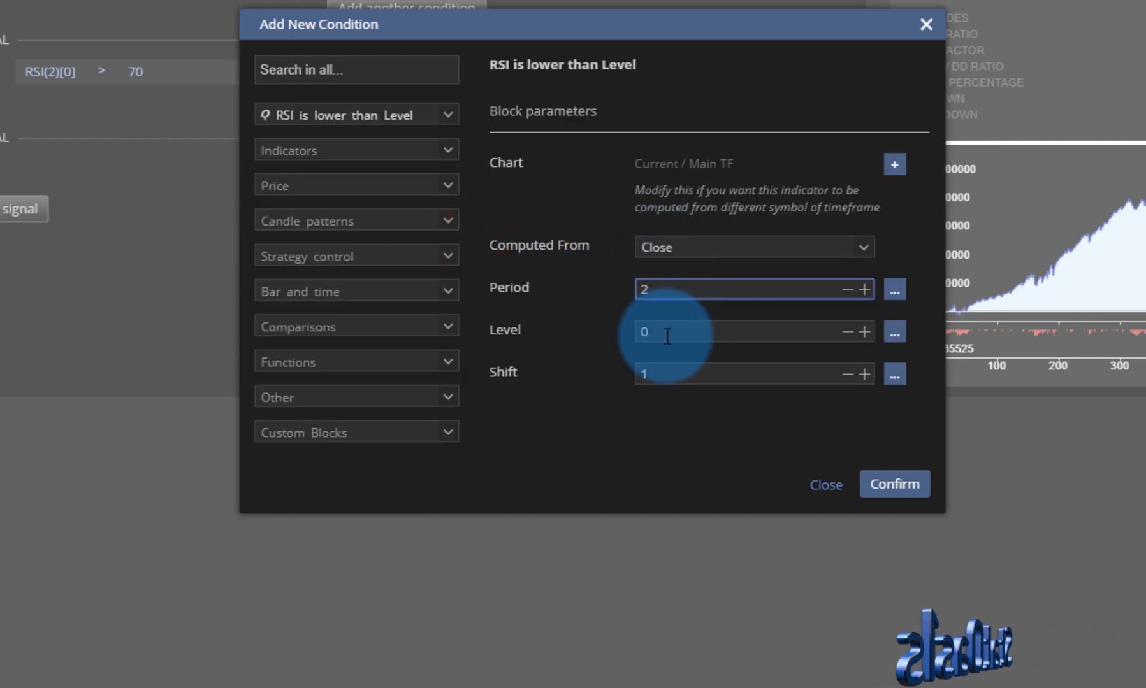
pyautogui.doubleClick(667, 336)
pyautogui.write('30')
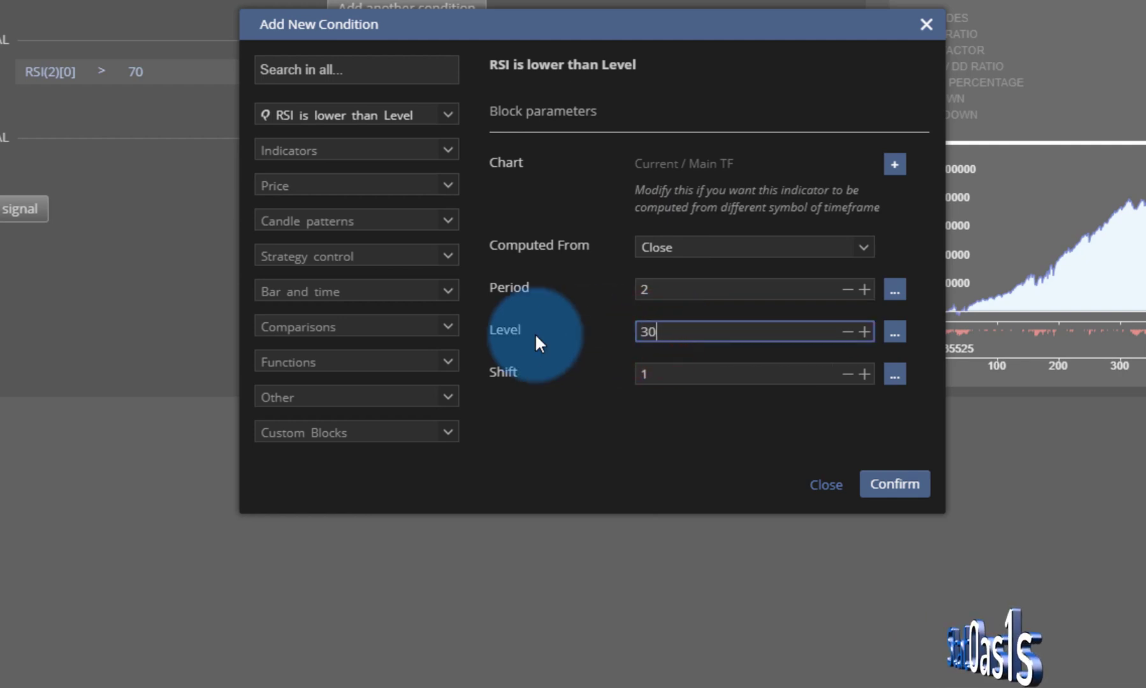
pyautogui.click(847, 374)
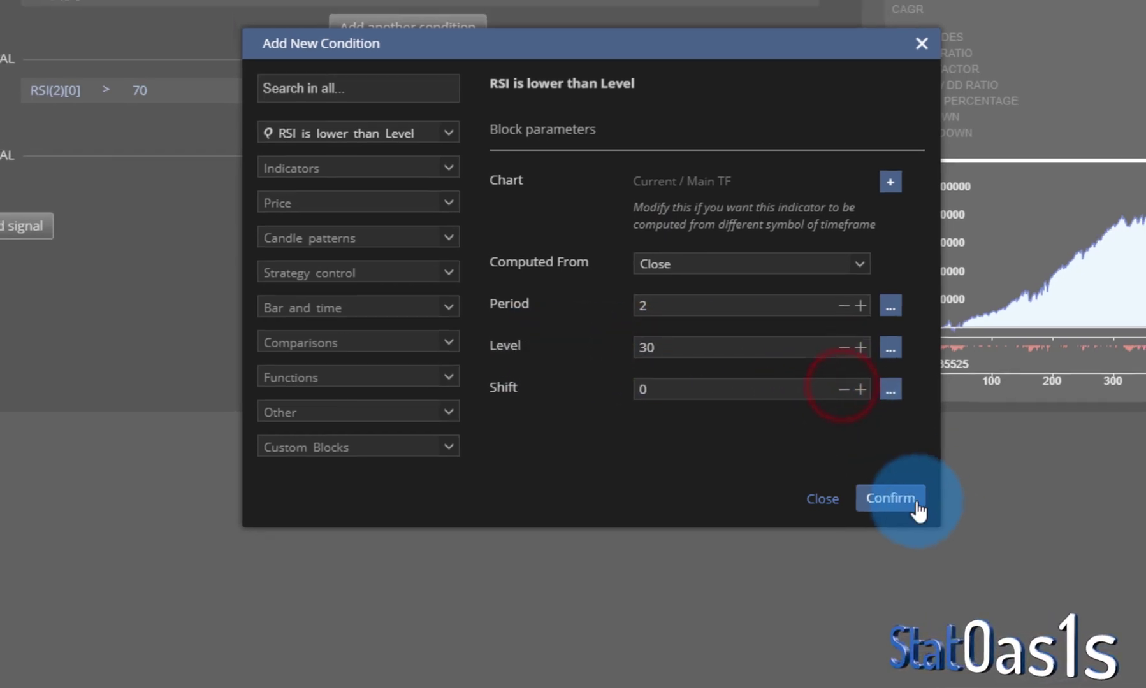
pyautogui.click(898, 485)
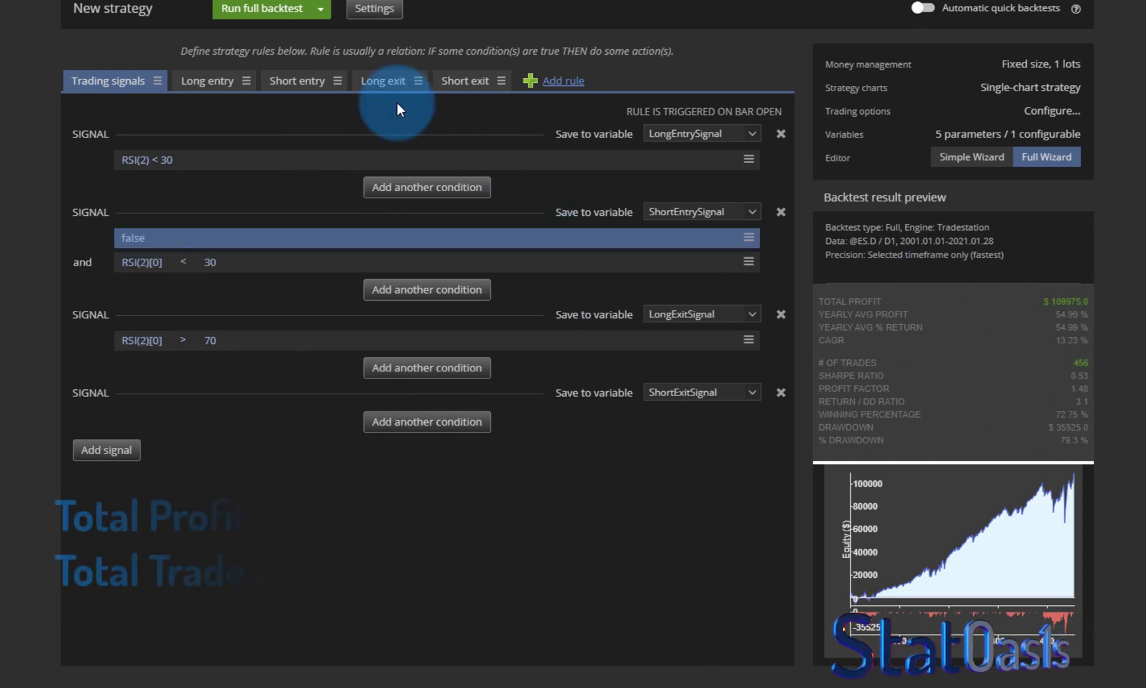
pyautogui.click(271, 12)
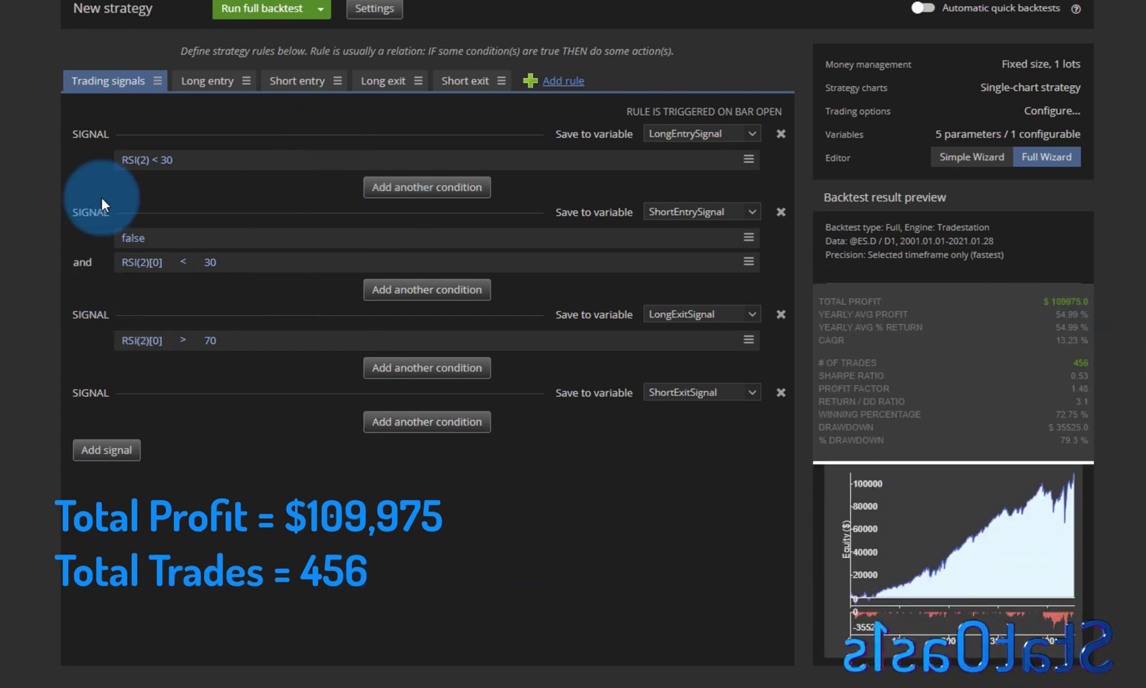
# Step: Copy the RSI(2) < 30 condition from LongEntrySignal and paste it below the existing RSI condition in ShortEntrySignal
pyautogui.click(747, 161)
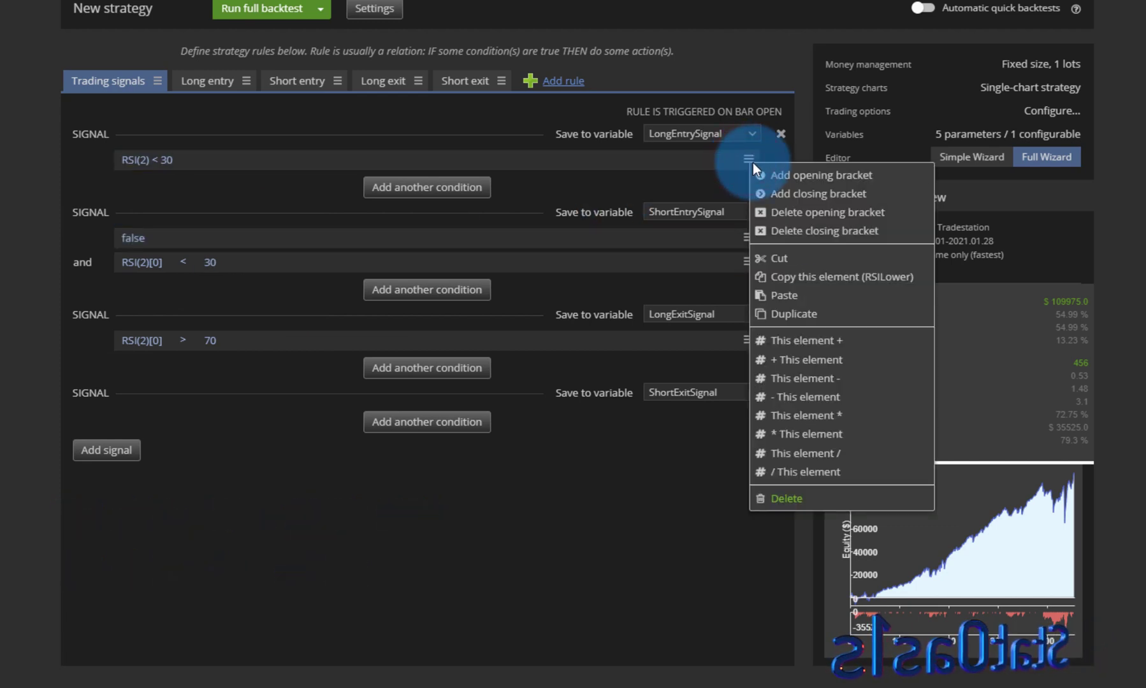
pyautogui.click(828, 277)
pyautogui.click(747, 262)
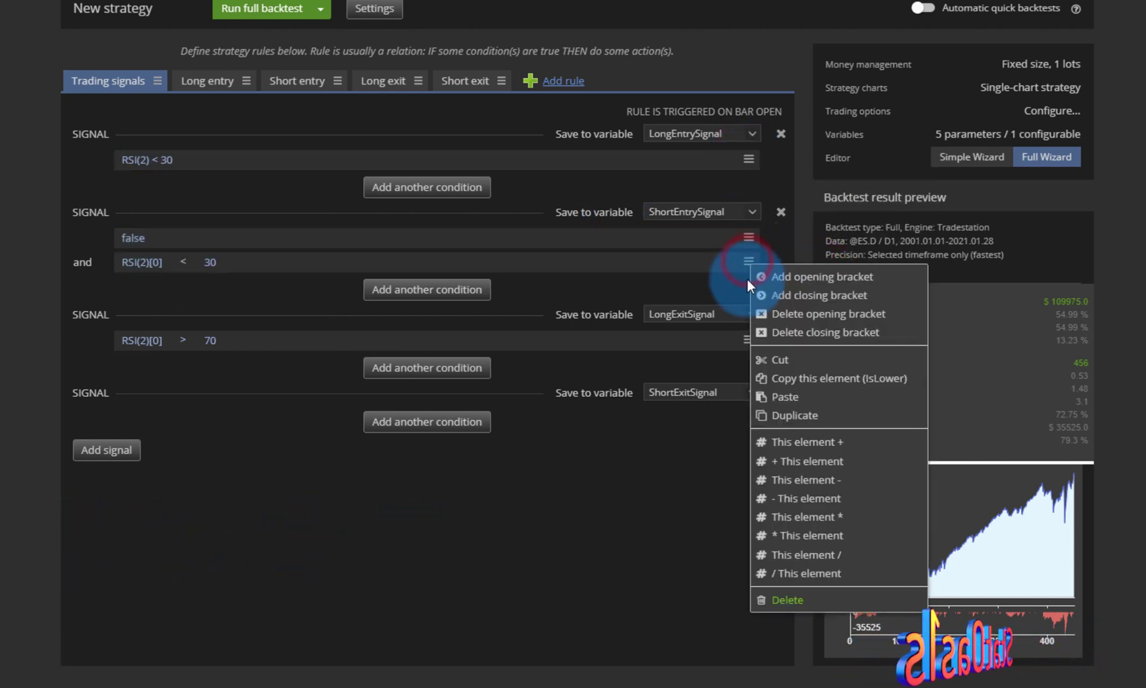
pyautogui.click(810, 397)
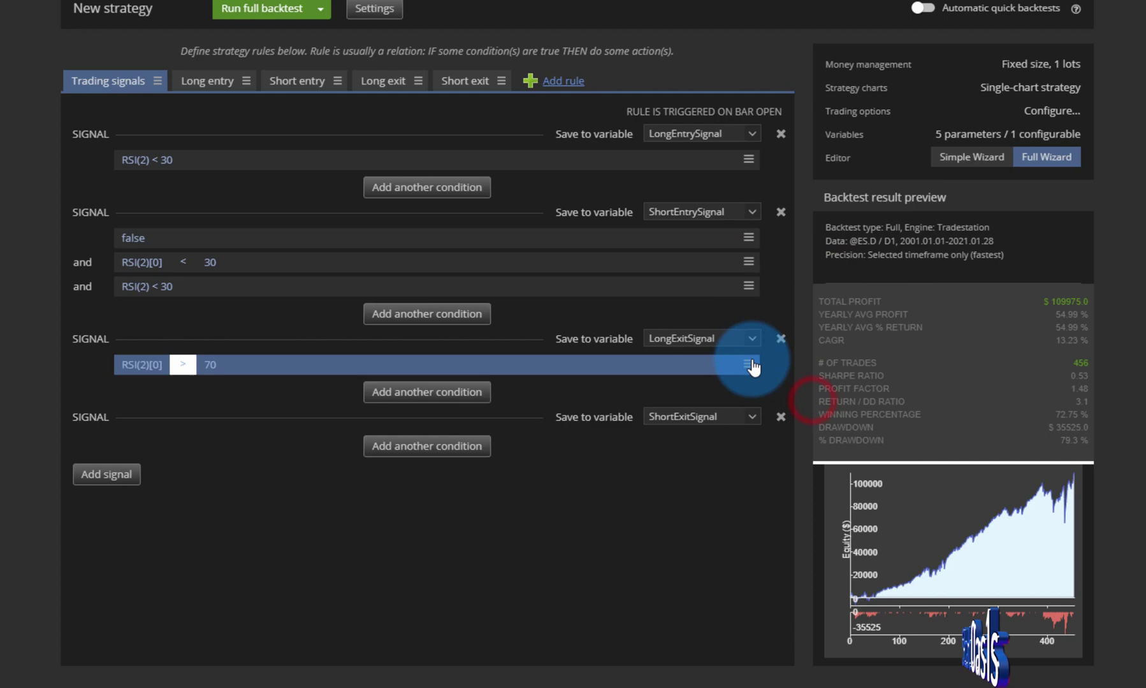
# Step: Delete the RSI(2) < 30 condition from LongEntrySignal and choose RSI crosses below Level as its replacement
pyautogui.click(748, 159)
pyautogui.click(790, 498)
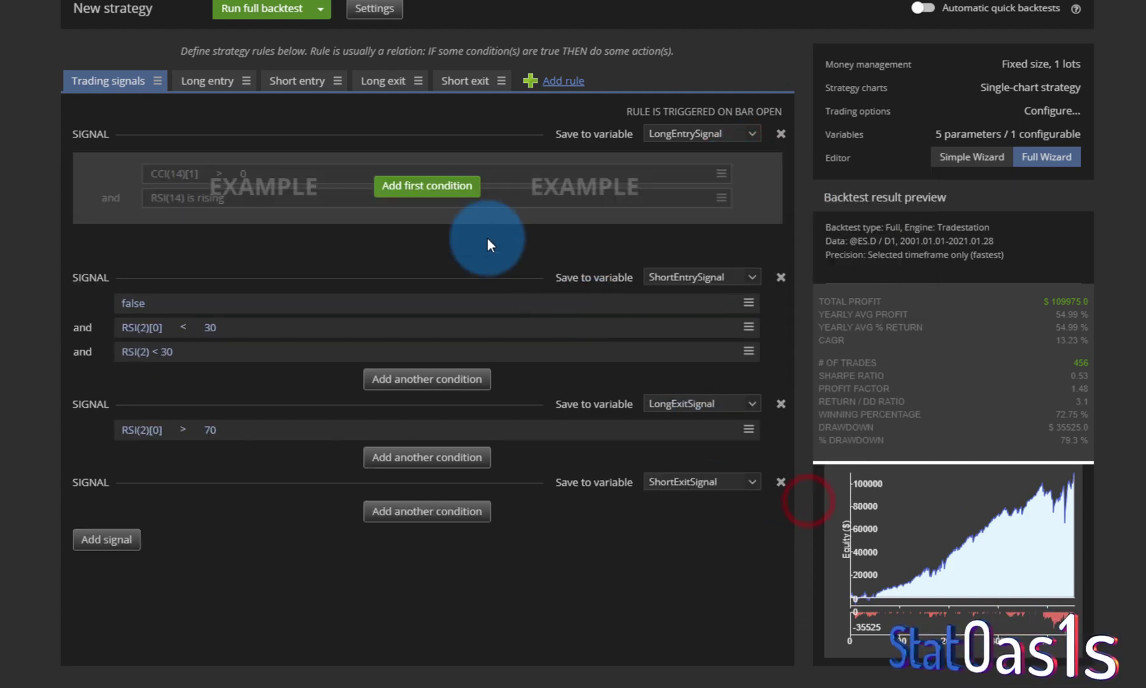
pyautogui.click(435, 189)
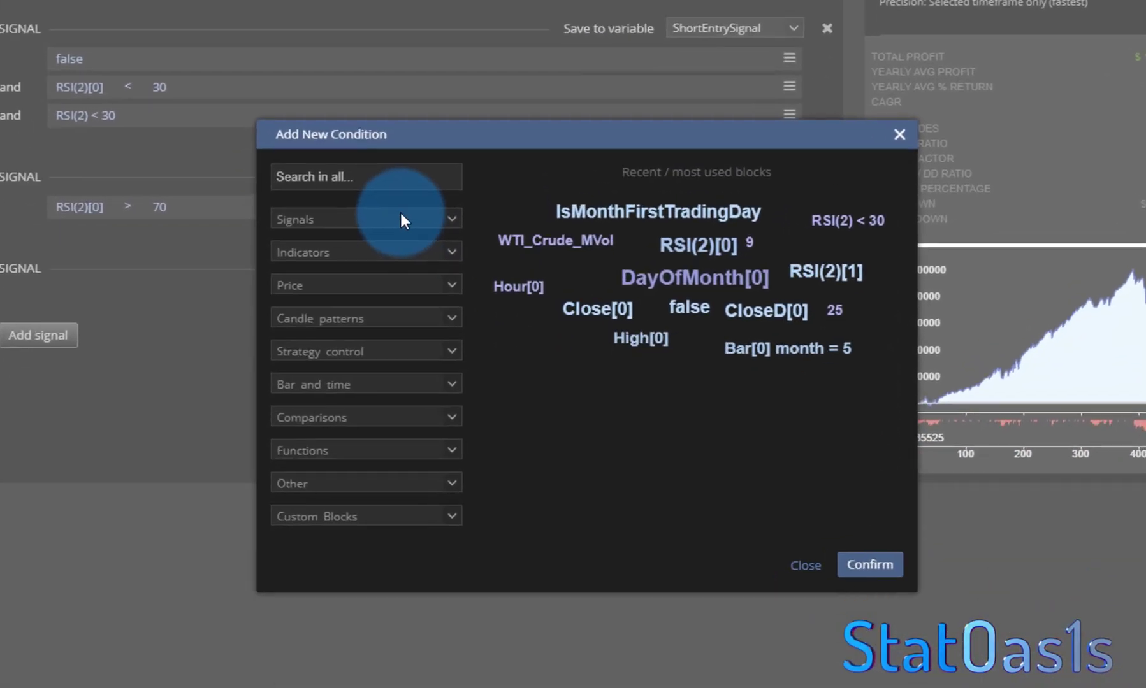
pyautogui.write('rsi')
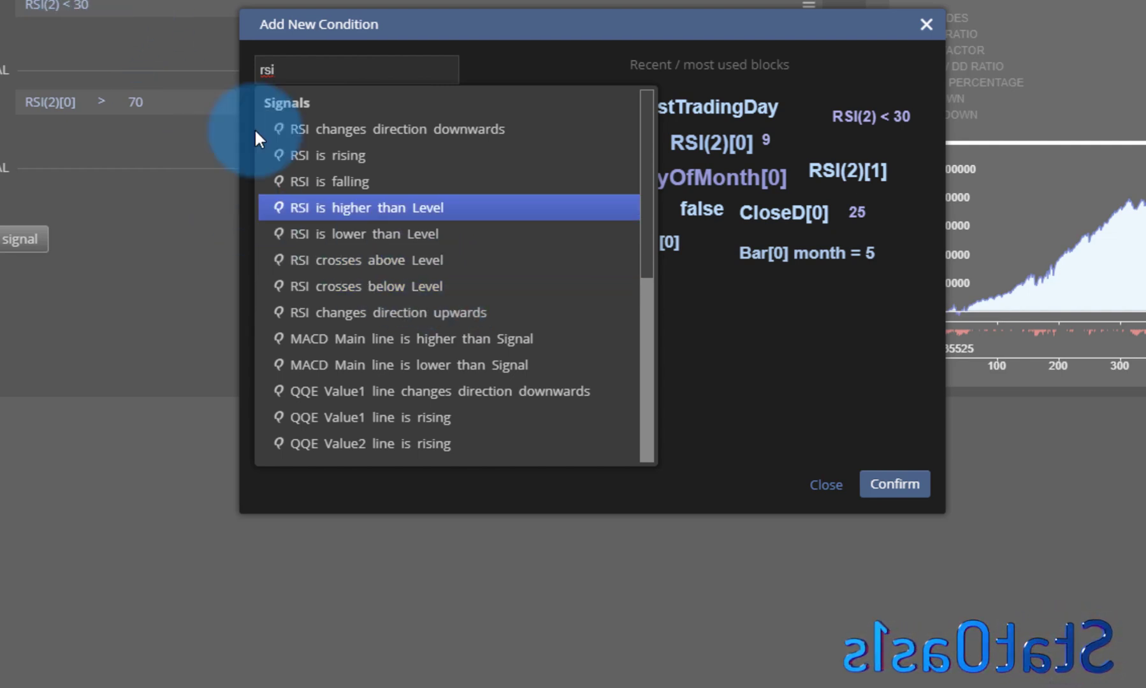
pyautogui.click(456, 290)
# Step: Configure the RSI crosses below Level condition with period 2, level 30 and shift 0, and run a full backtest
pyautogui.click(679, 287)
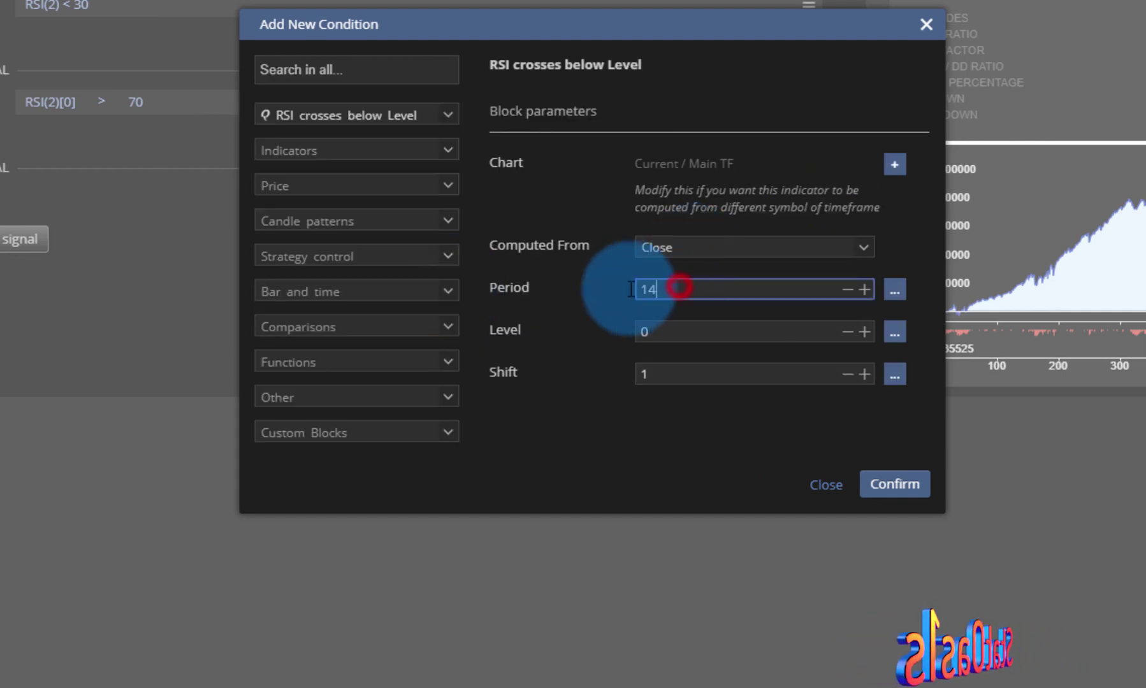
pyautogui.press('BackSpace')
pyautogui.press('BackSpace')
pyautogui.write('2')
pyautogui.click(665, 332)
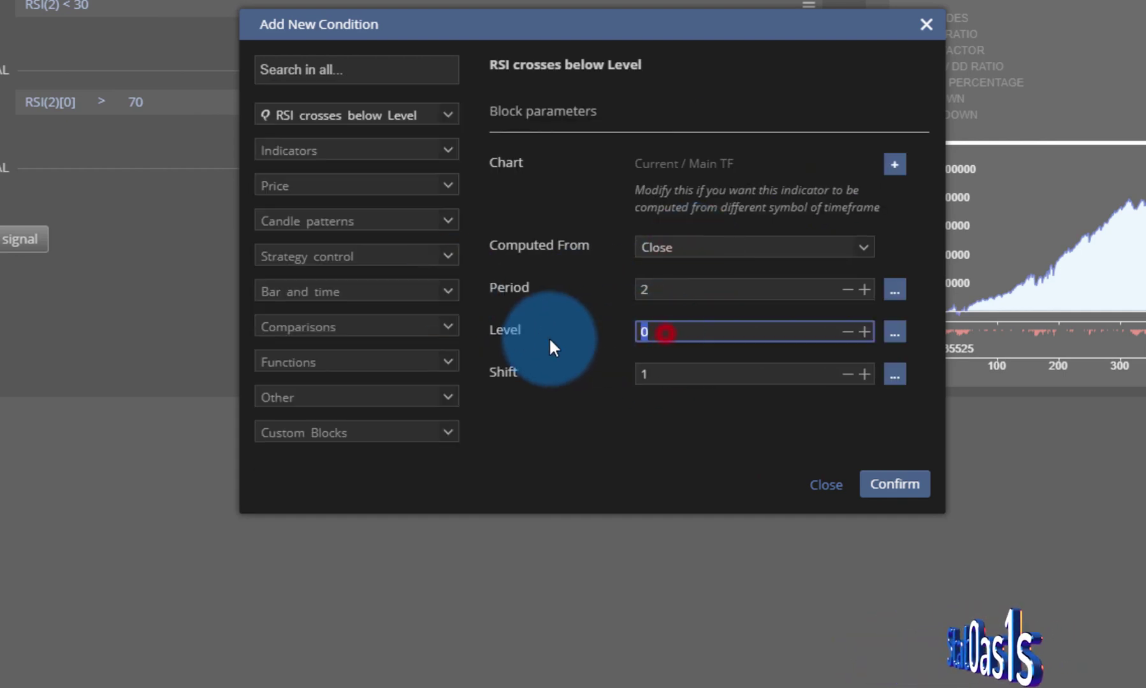
pyautogui.write('30')
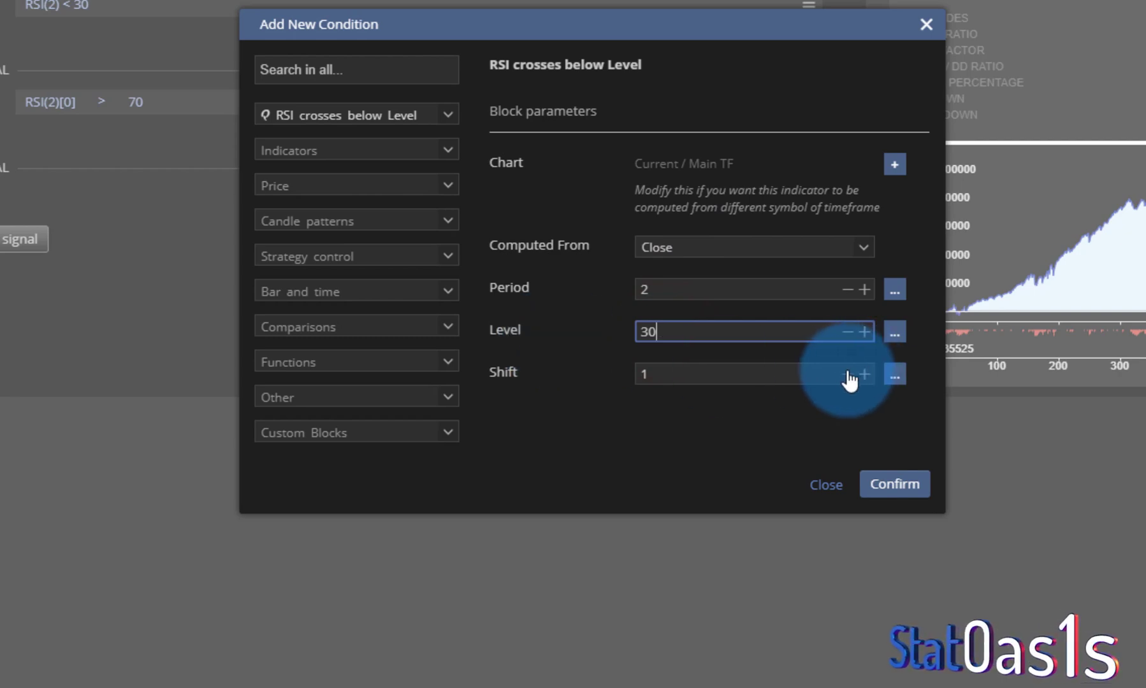
pyautogui.click(895, 486)
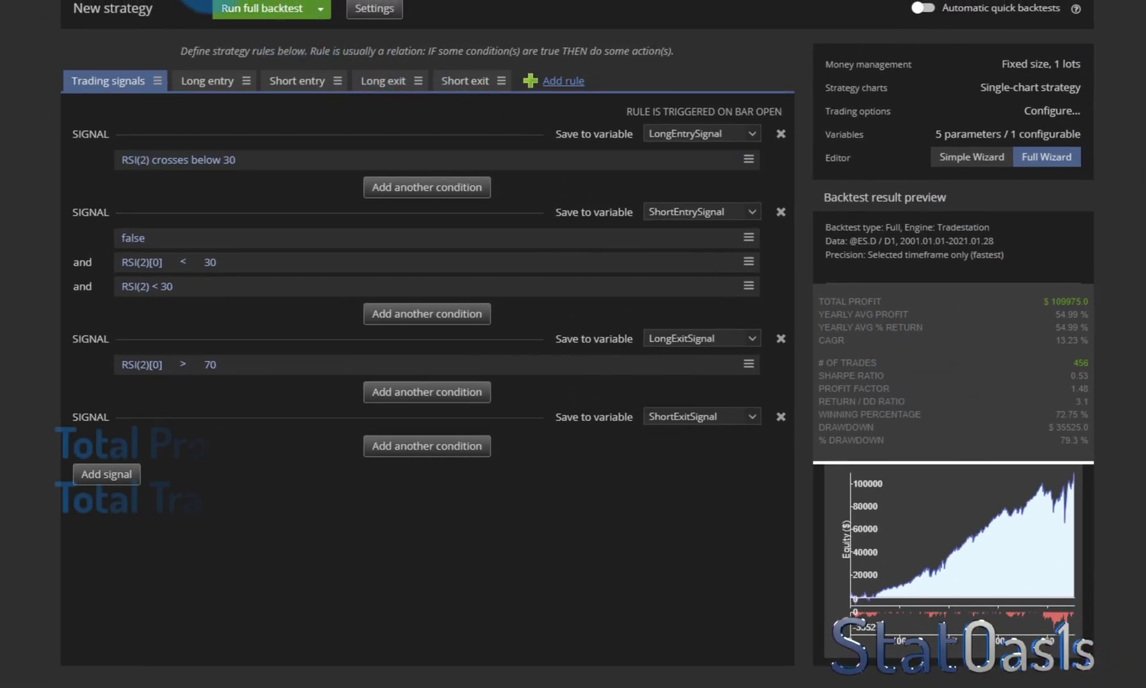
pyautogui.click(268, 2)
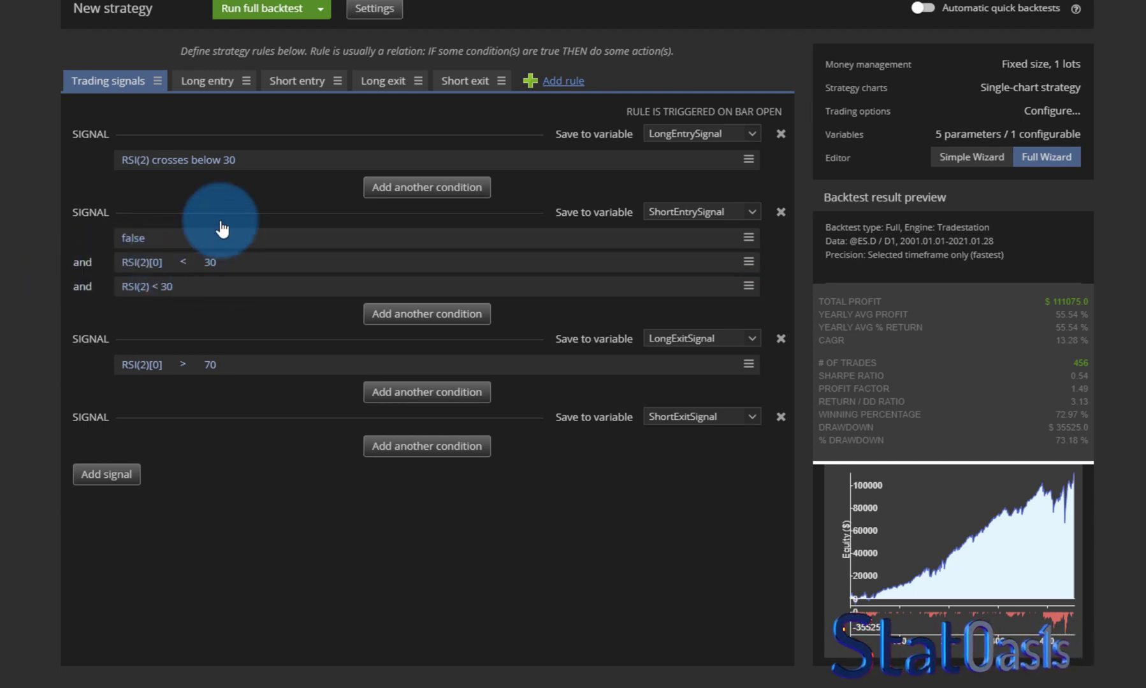
# Step: Set the level of the RSI crosses below condition in LongEntrySignal to 25 and run a full backtest
pyautogui.click(172, 167)
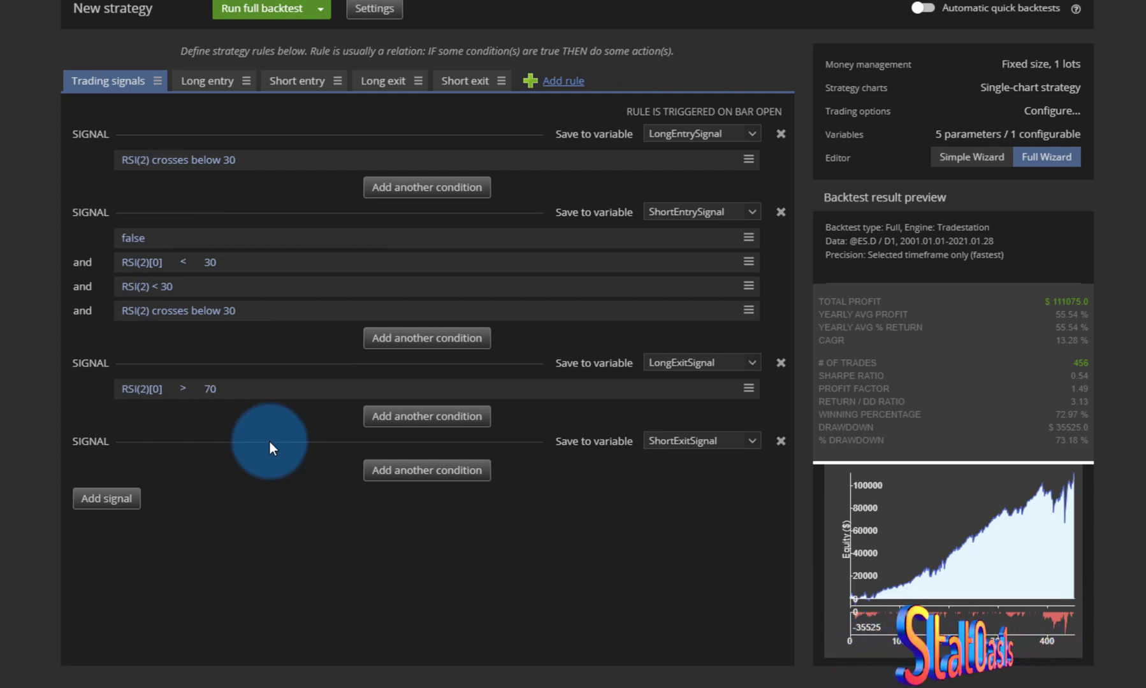
pyautogui.click(259, 160)
pyautogui.click(633, 614)
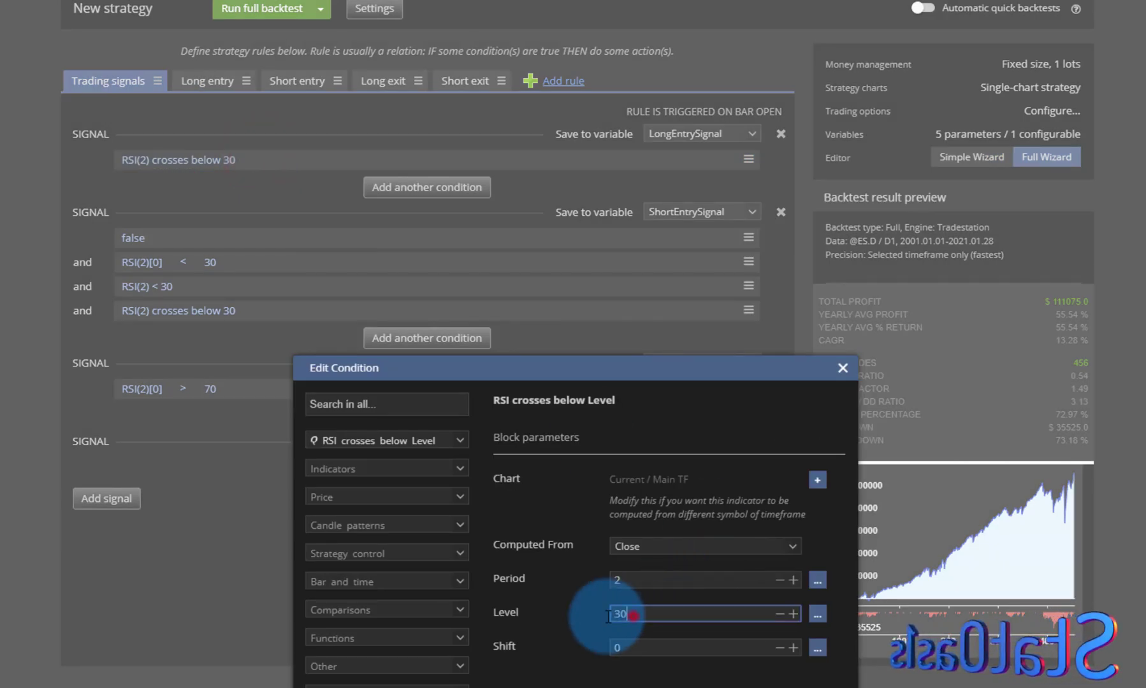
pyautogui.write('25')
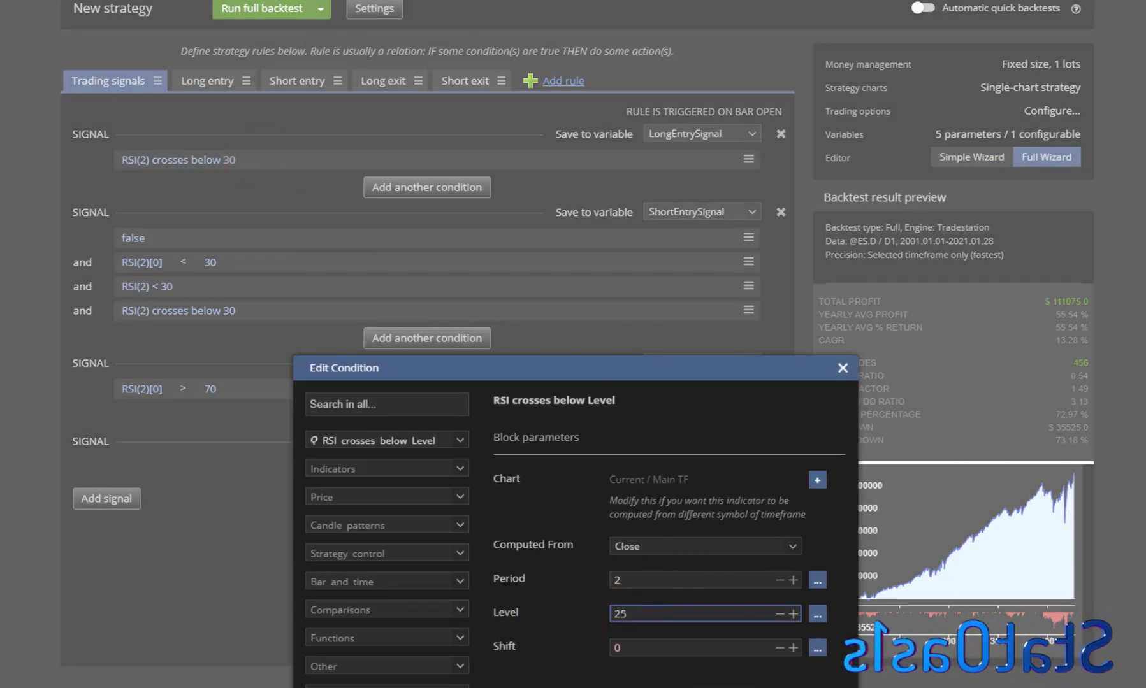
pyautogui.click(722, 669)
pyautogui.click(261, 14)
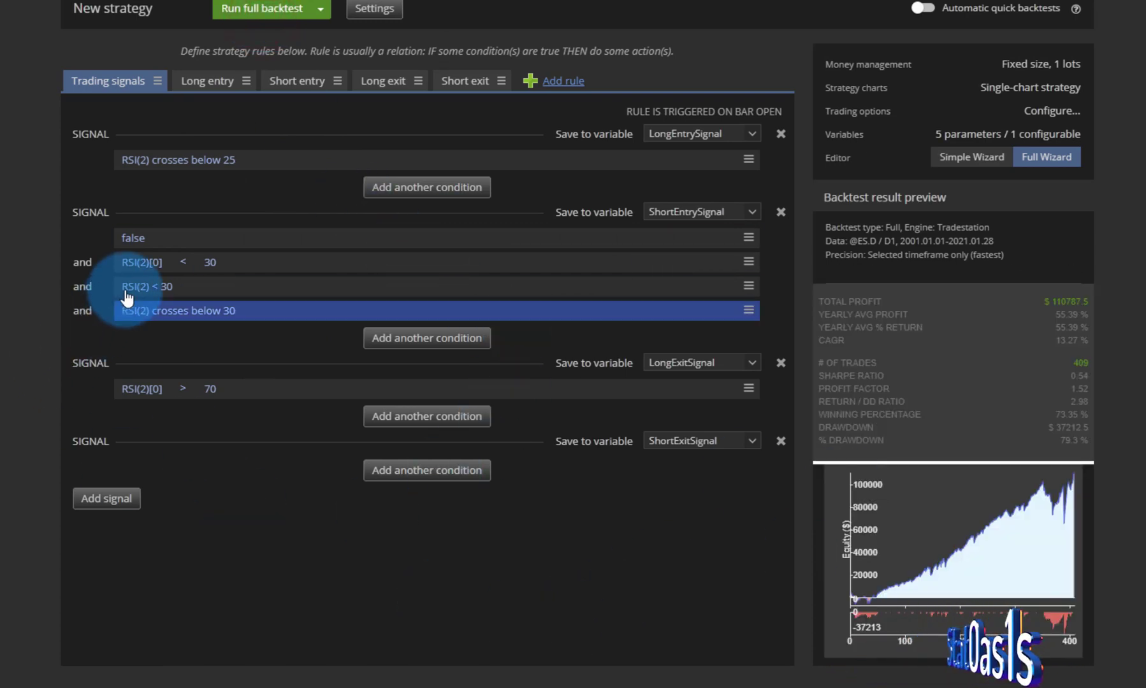
# Step: Enable random conditions and parameters for the strategy in the advanced settings and return to the trading signals
pyautogui.click(382, 14)
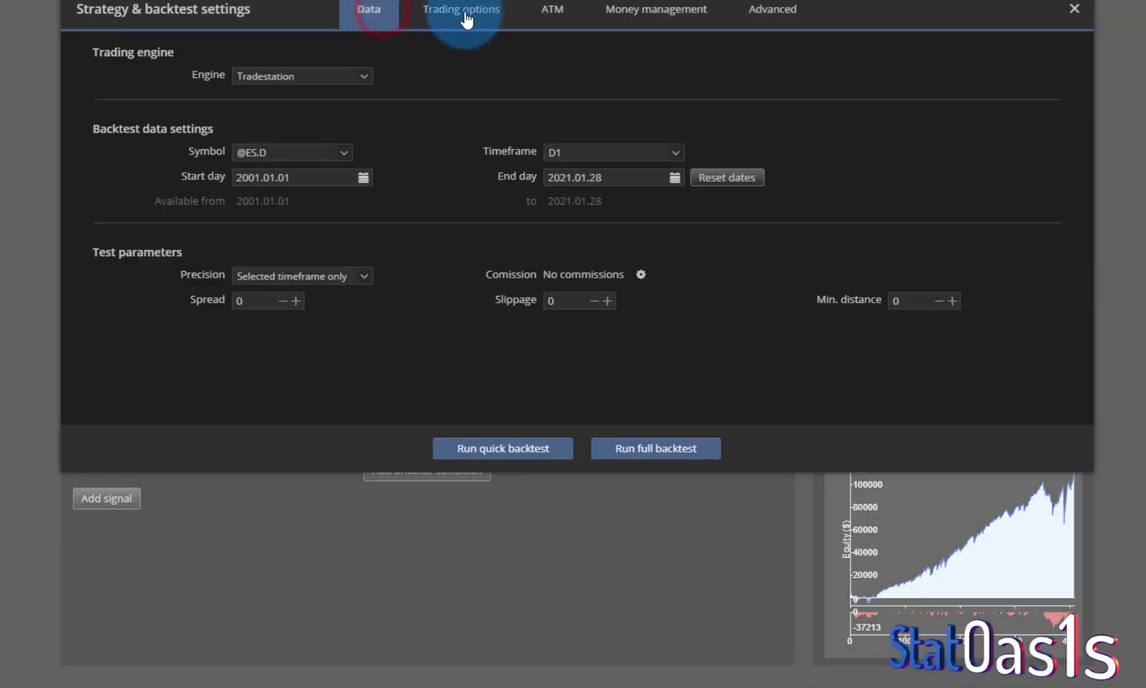
pyautogui.click(772, 9)
pyautogui.click(145, 96)
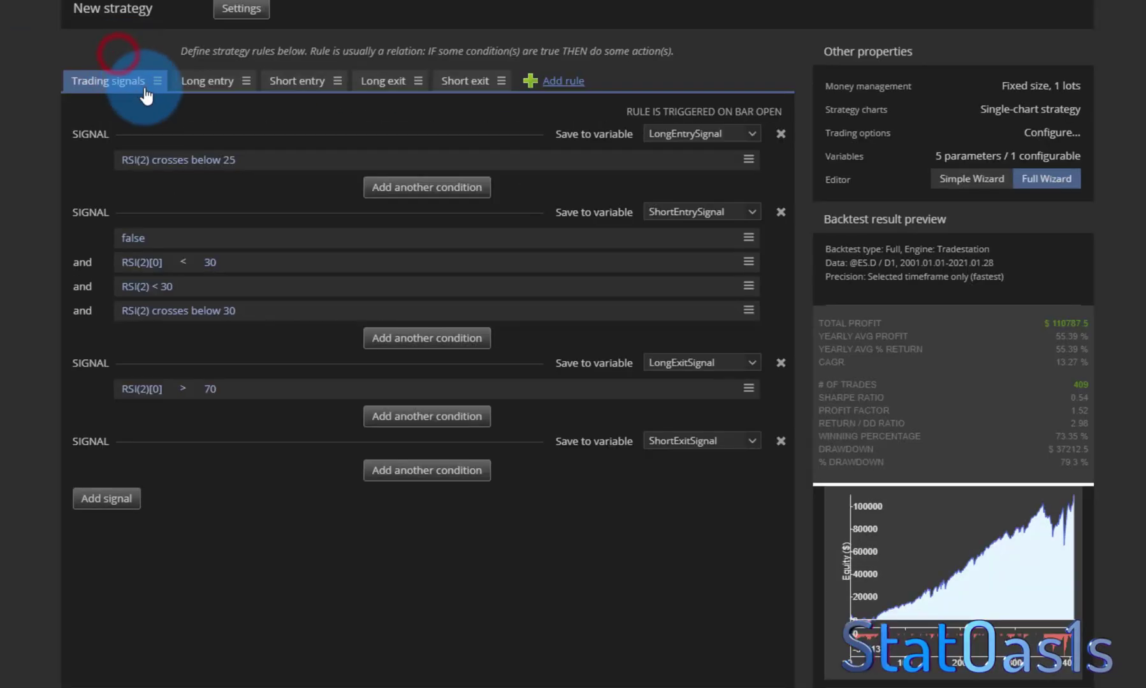
# Step: Make the level of the LongEntrySignal RSI crosses below condition random with the range 5:100:5
pyautogui.click(257, 159)
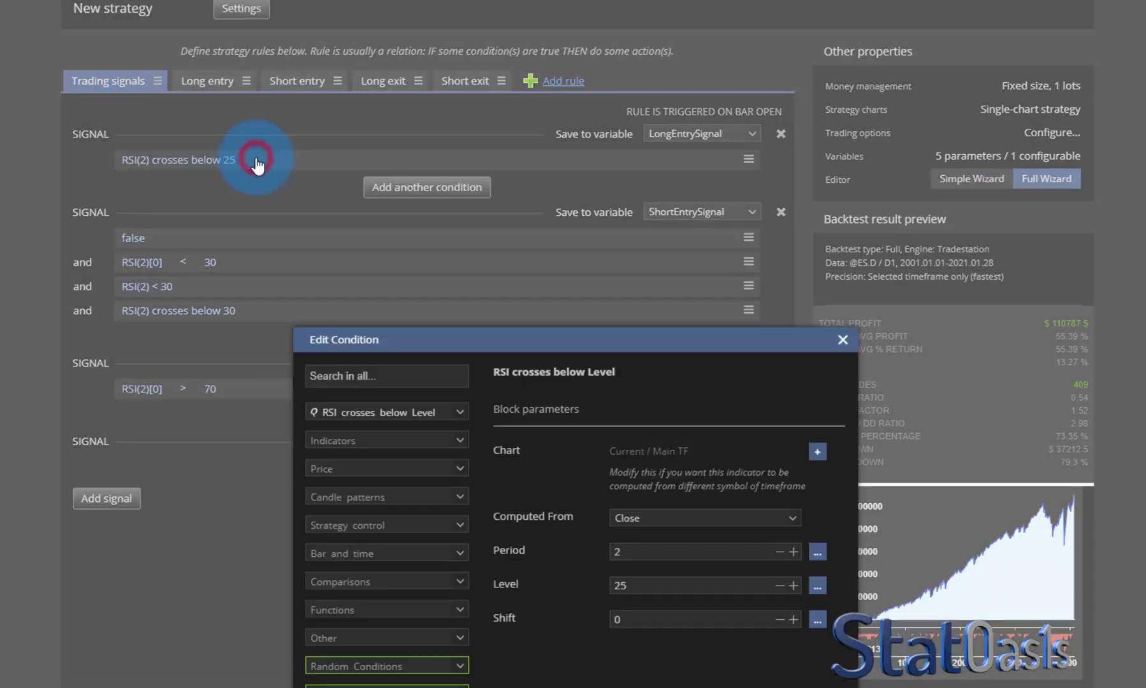
pyautogui.moveTo(613, 585); pyautogui.dragTo(650, 585)
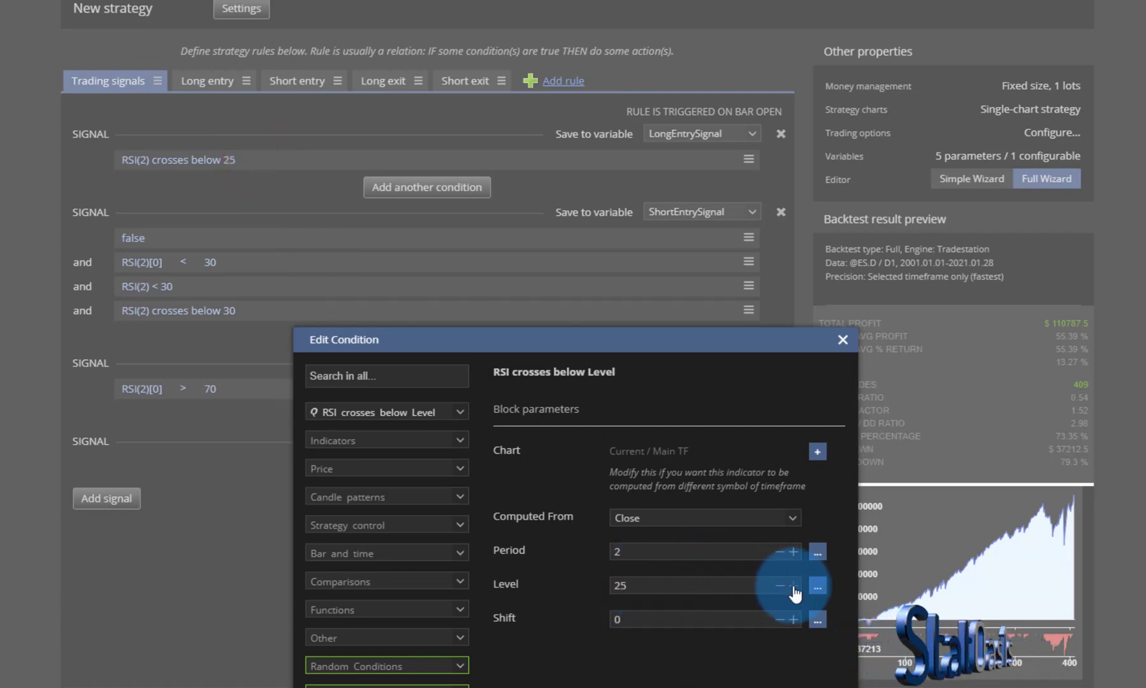
pyautogui.click(817, 585)
pyautogui.click(832, 601)
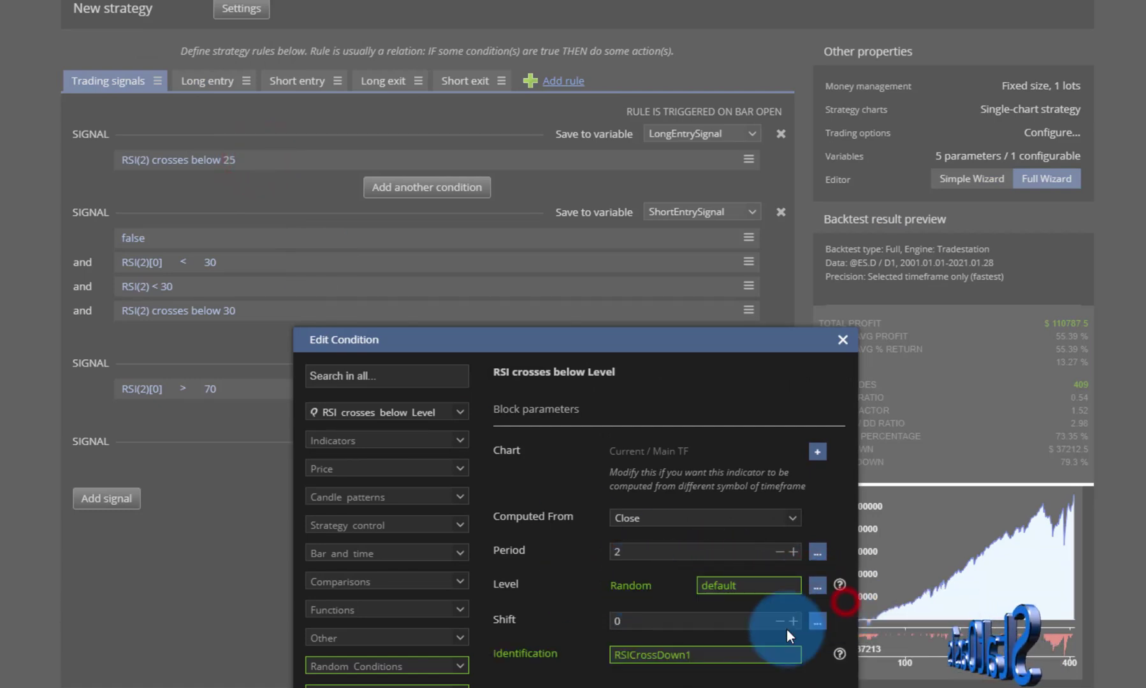
pyautogui.doubleClick(748, 586)
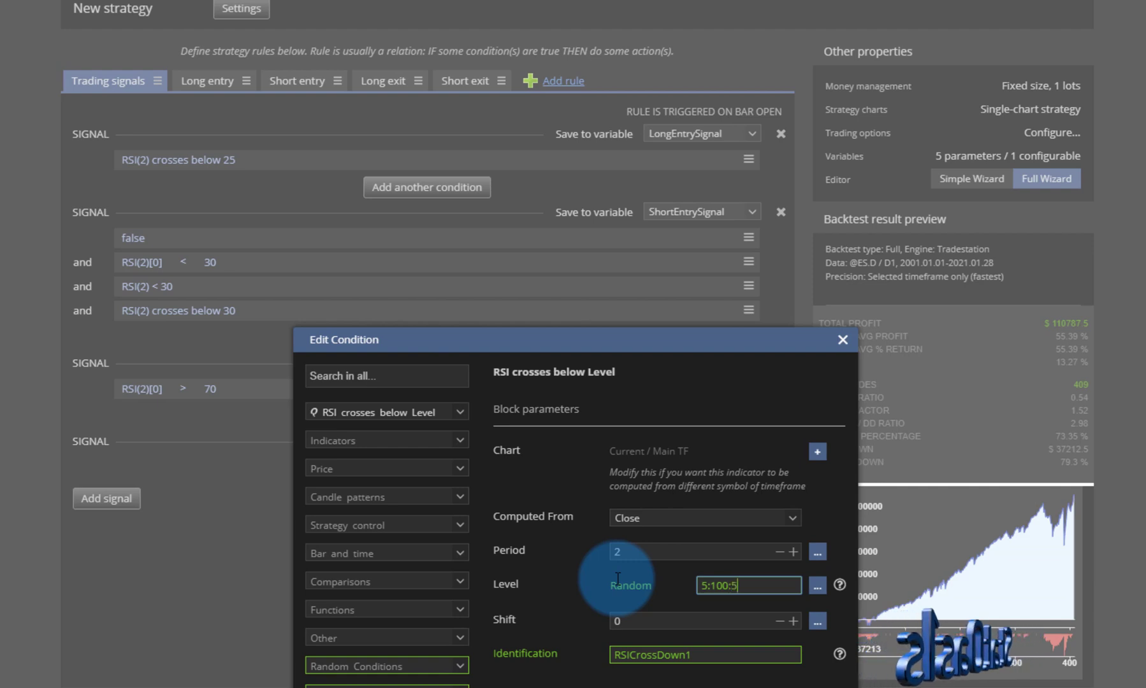
pyautogui.press('Return')
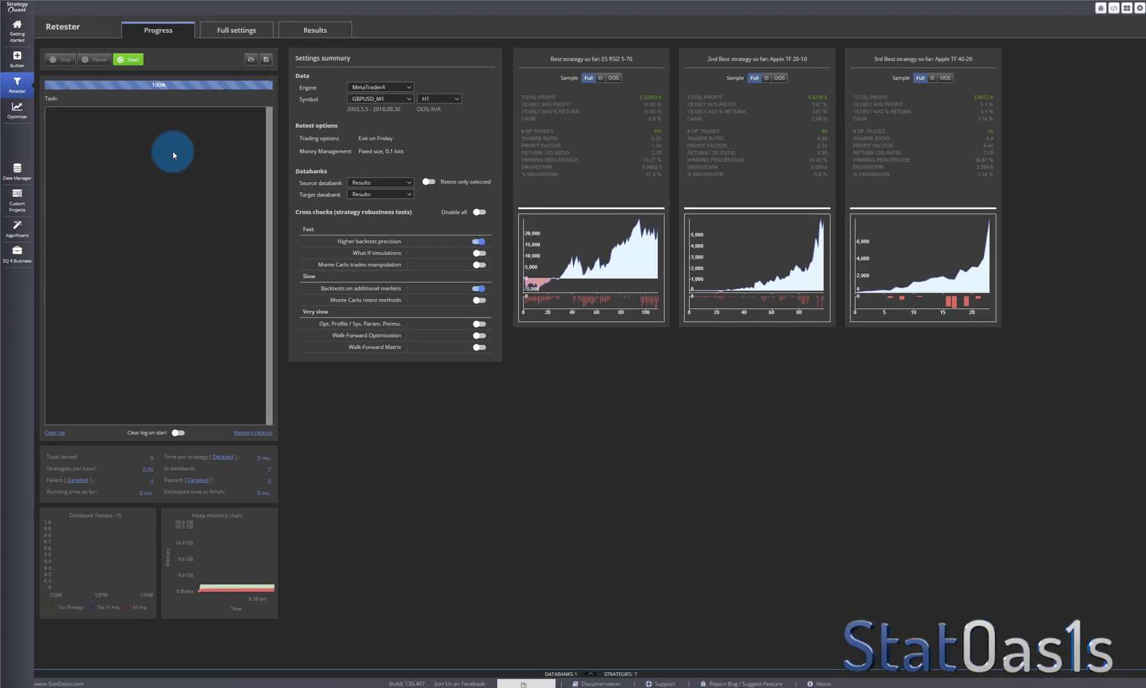
# Step: Return from the Retester to the strategy in AlgoWizard and open the LongEntrySignal RSI crosses below condition for editing
pyautogui.click(17, 227)
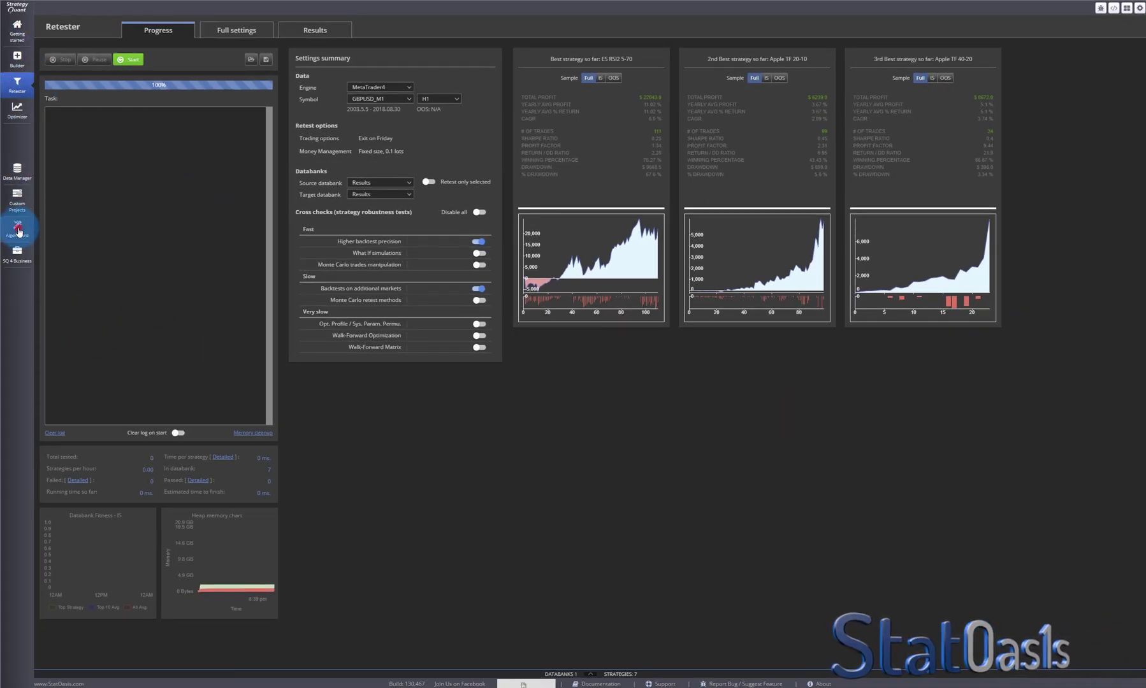
pyautogui.click(344, 181)
pyautogui.click(403, 329)
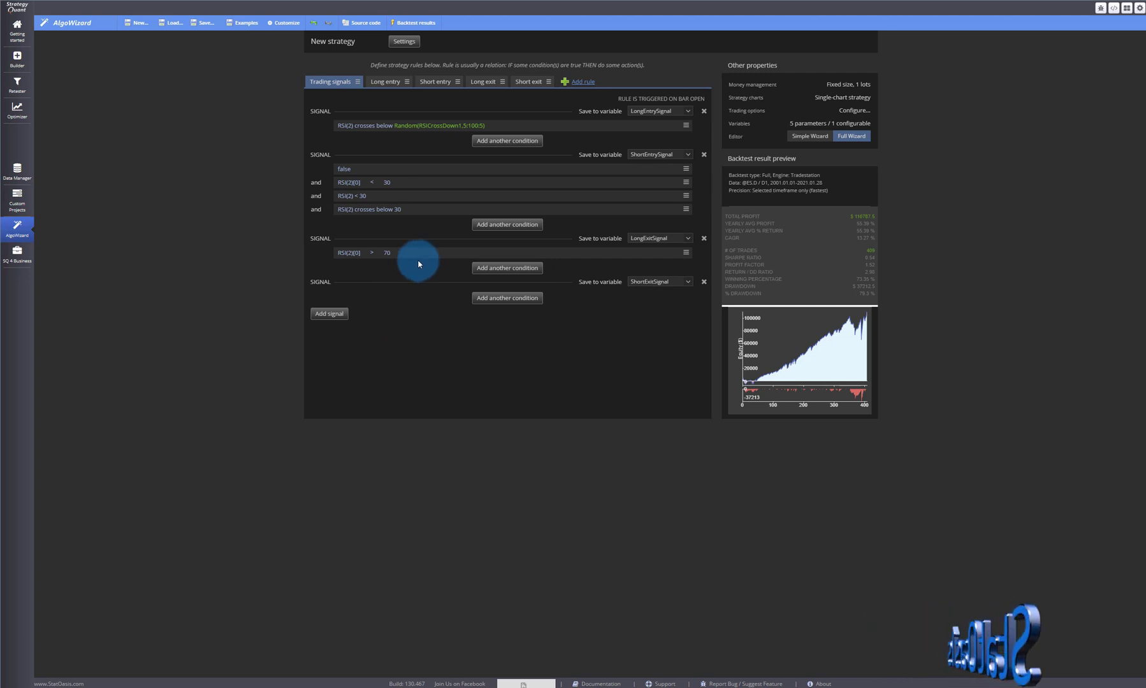
pyautogui.click(347, 126)
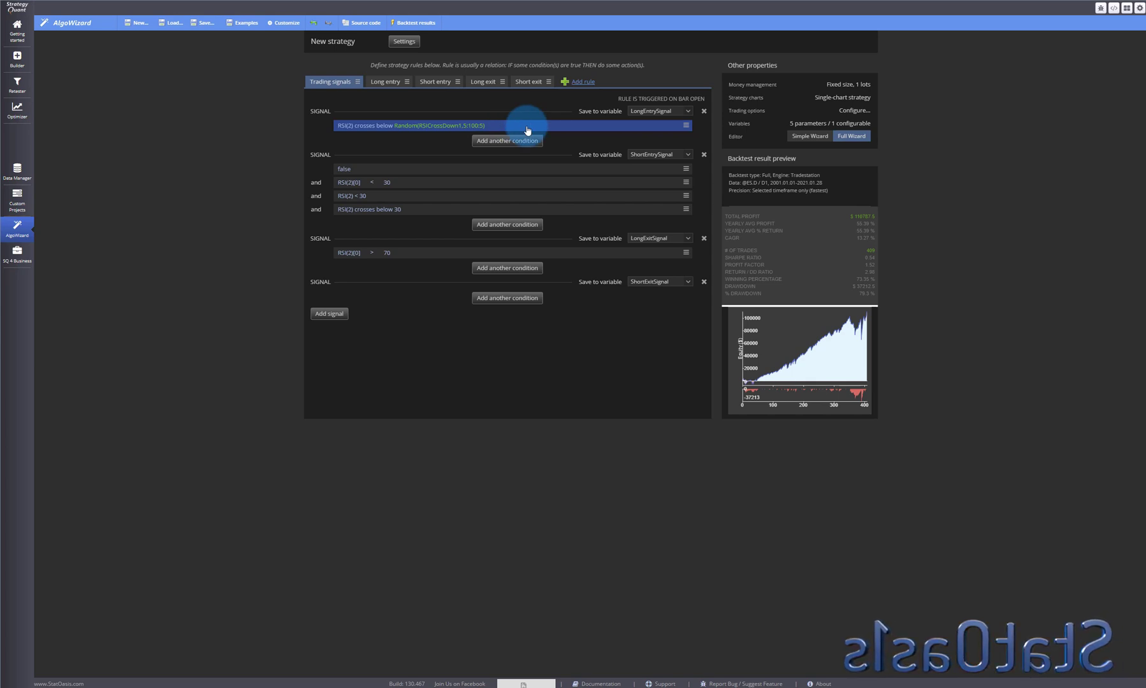
pyautogui.doubleClick(411, 126)
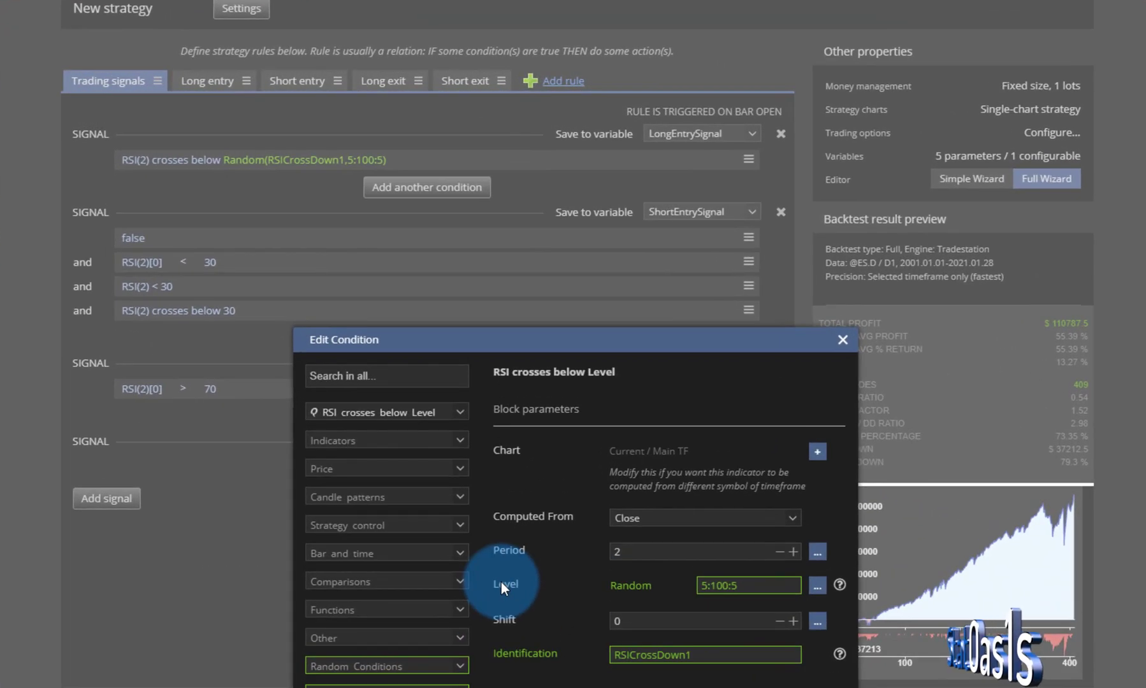
# Step: Examine the randomization options for the Period and Shift of the LongEntrySignal RSI crosses below condition, and close the condition unchanged
pyautogui.click(817, 552)
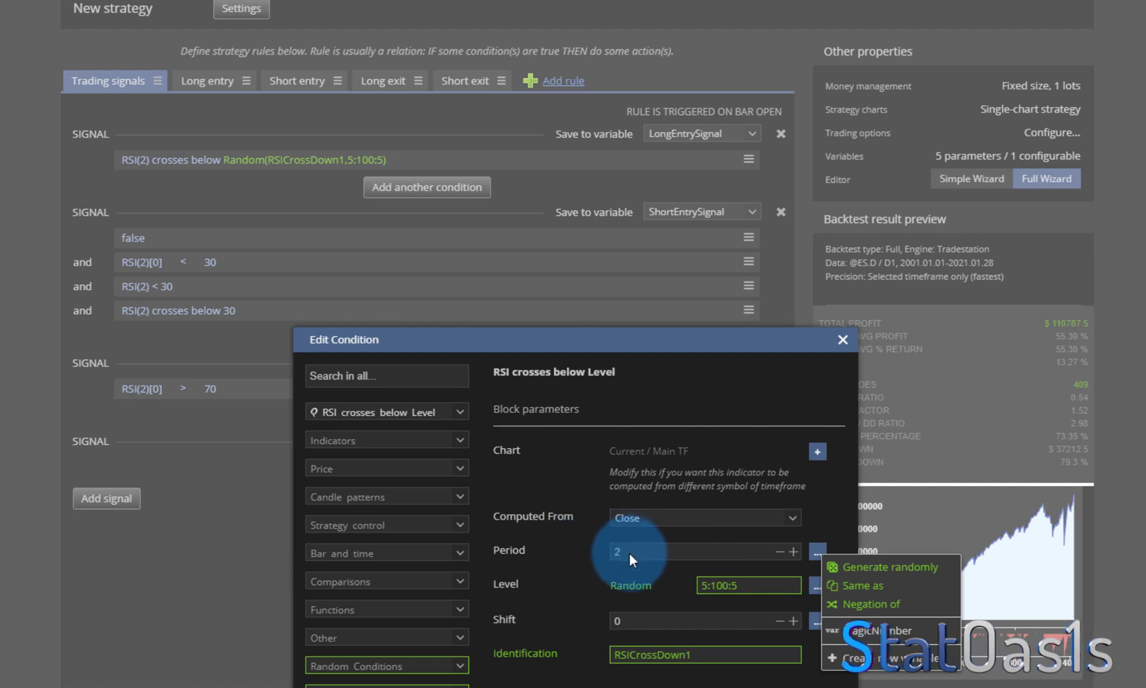
pyautogui.click(655, 521)
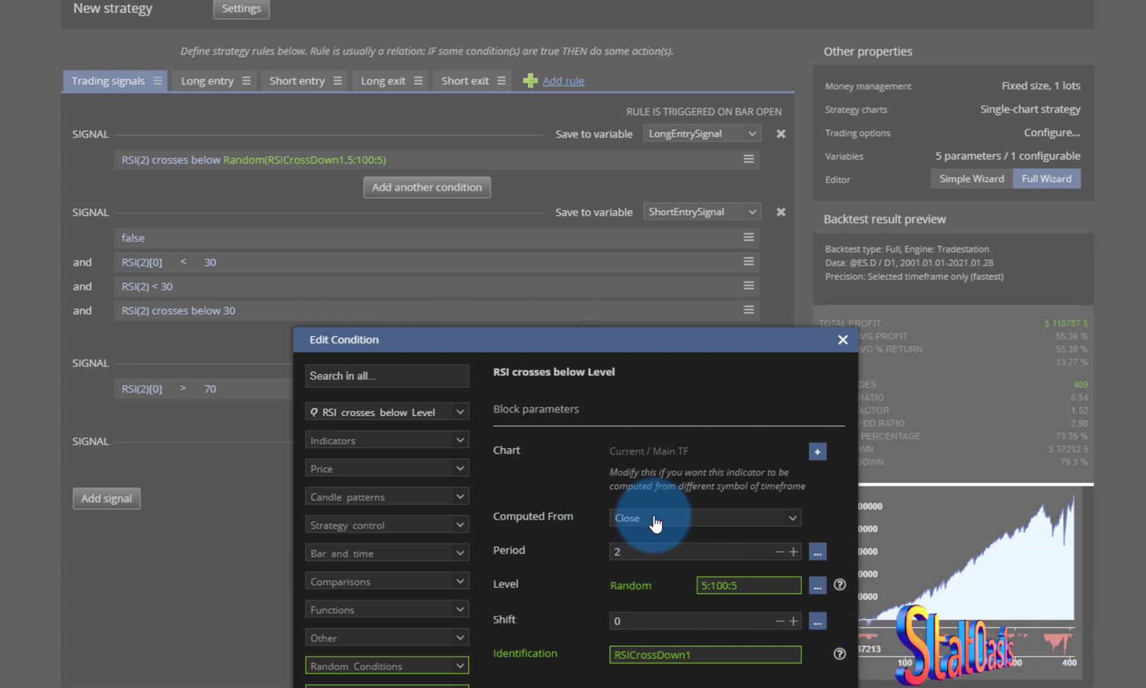
pyautogui.click(816, 622)
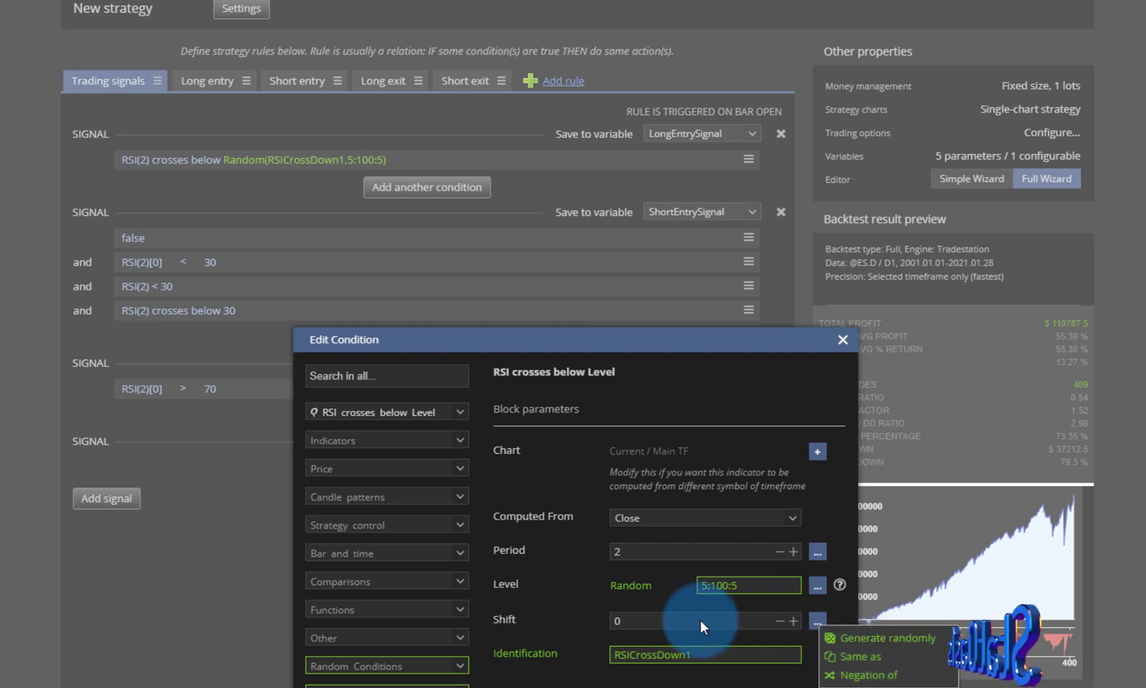
pyautogui.click(644, 655)
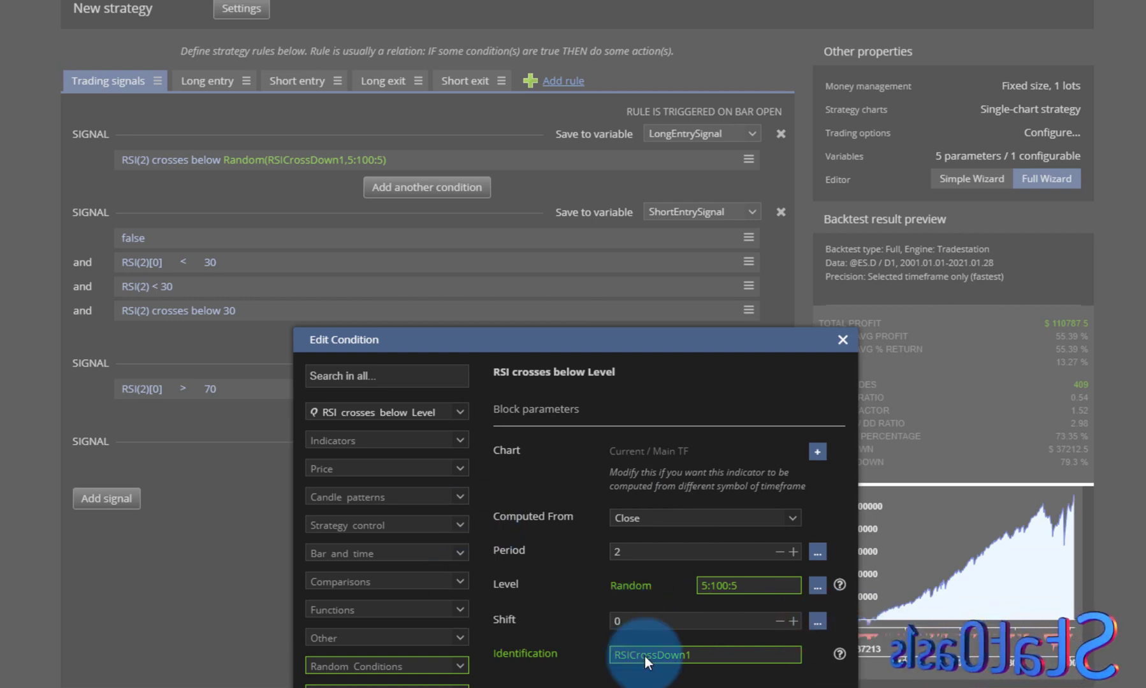
pyautogui.click(842, 340)
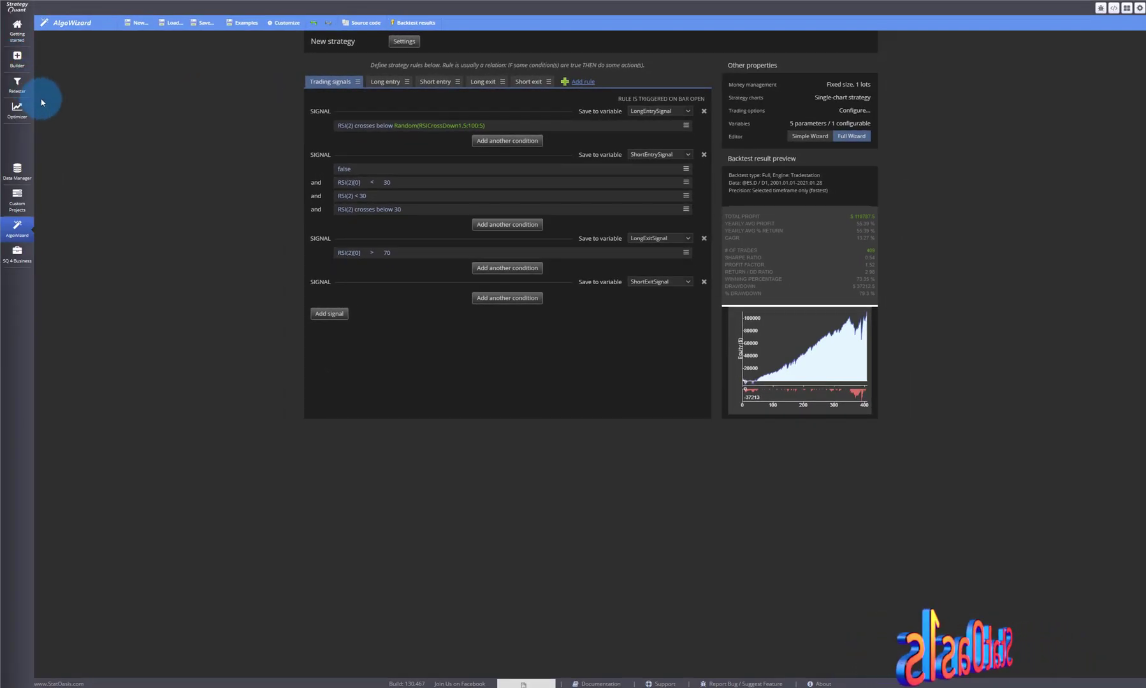
# Step: Switch to the Builder and review its full settings for ranking, cross checks, money management, data and what to build
pyautogui.click(17, 57)
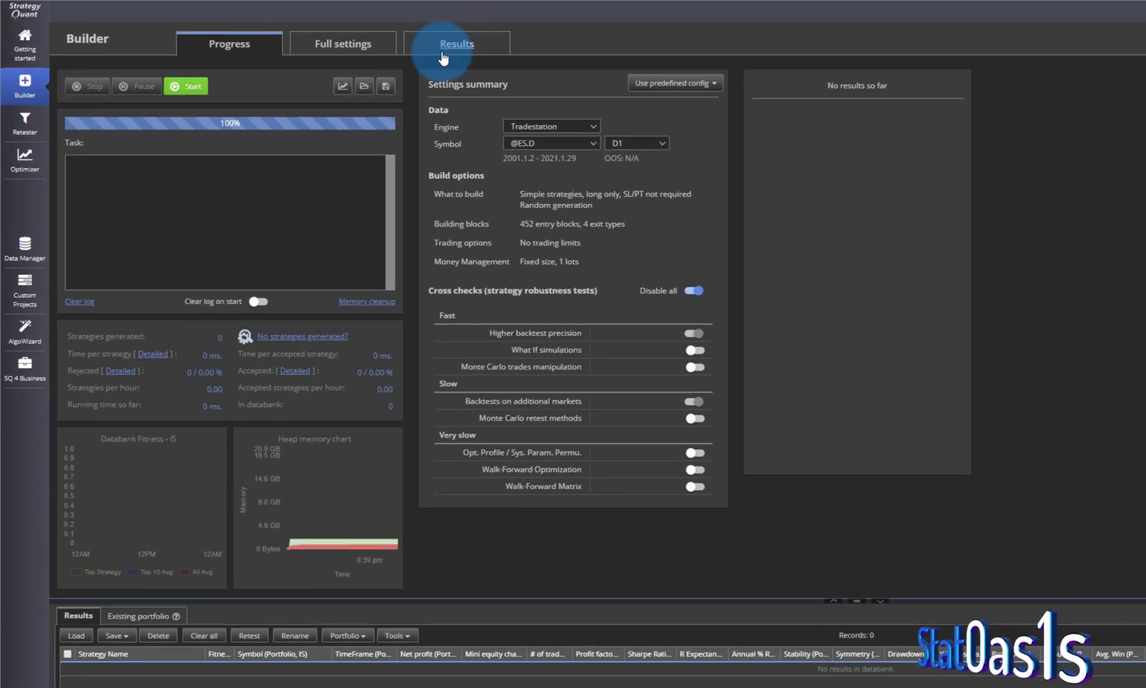
pyautogui.click(315, 30)
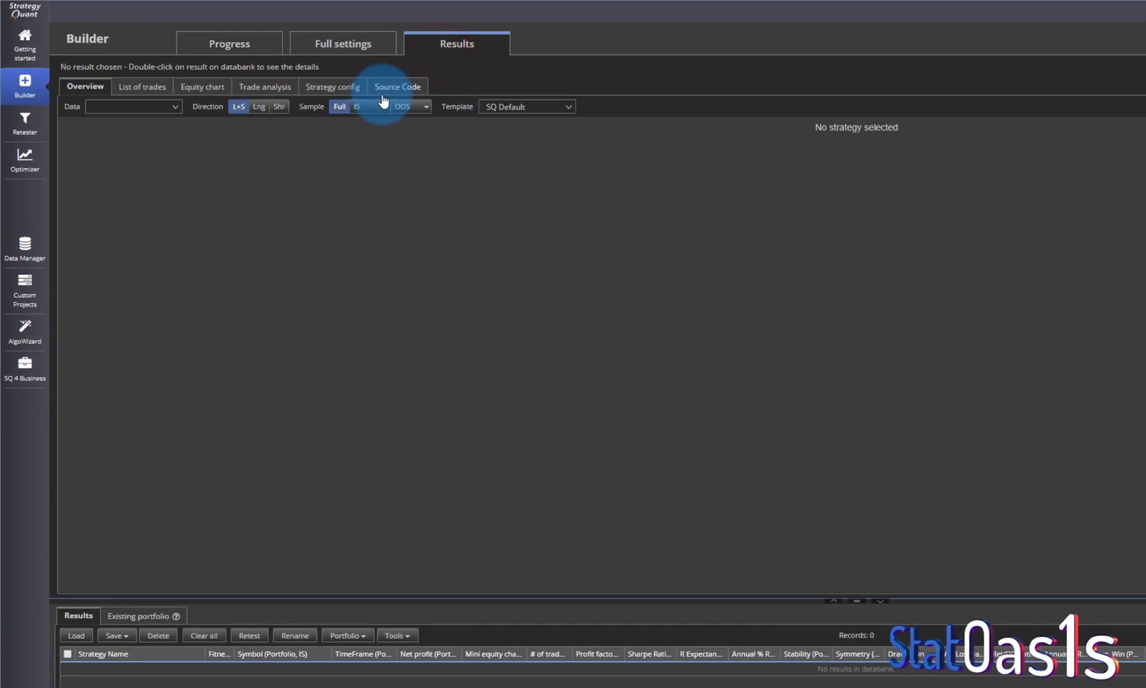
pyautogui.click(343, 43)
pyautogui.click(545, 90)
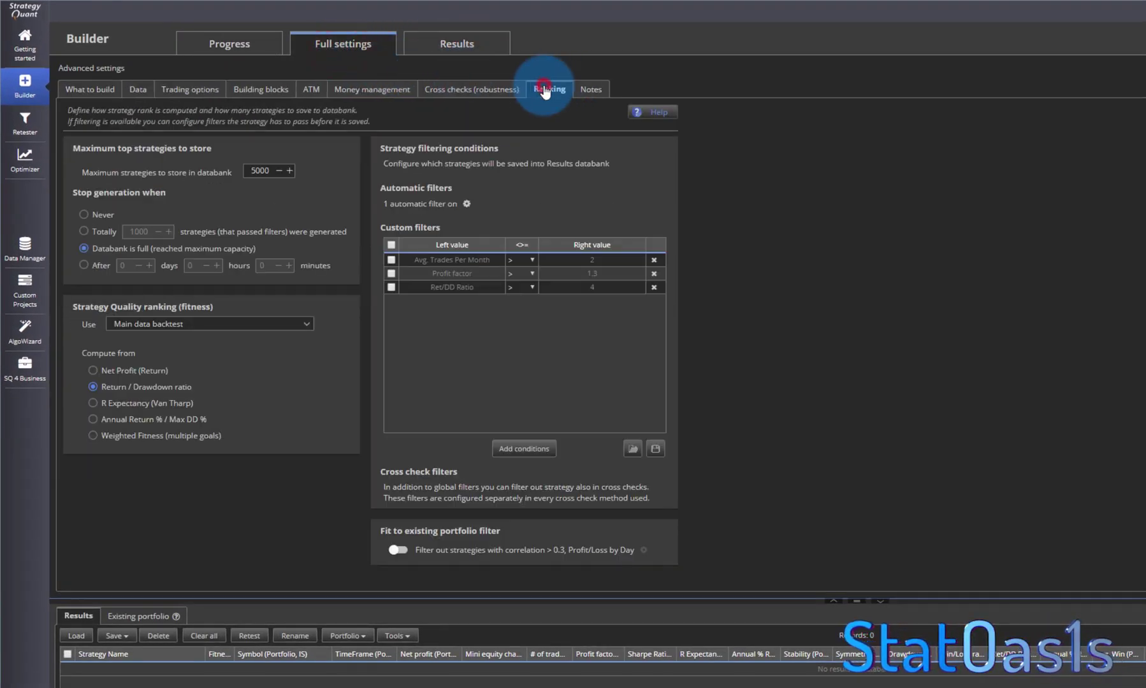
pyautogui.click(468, 93)
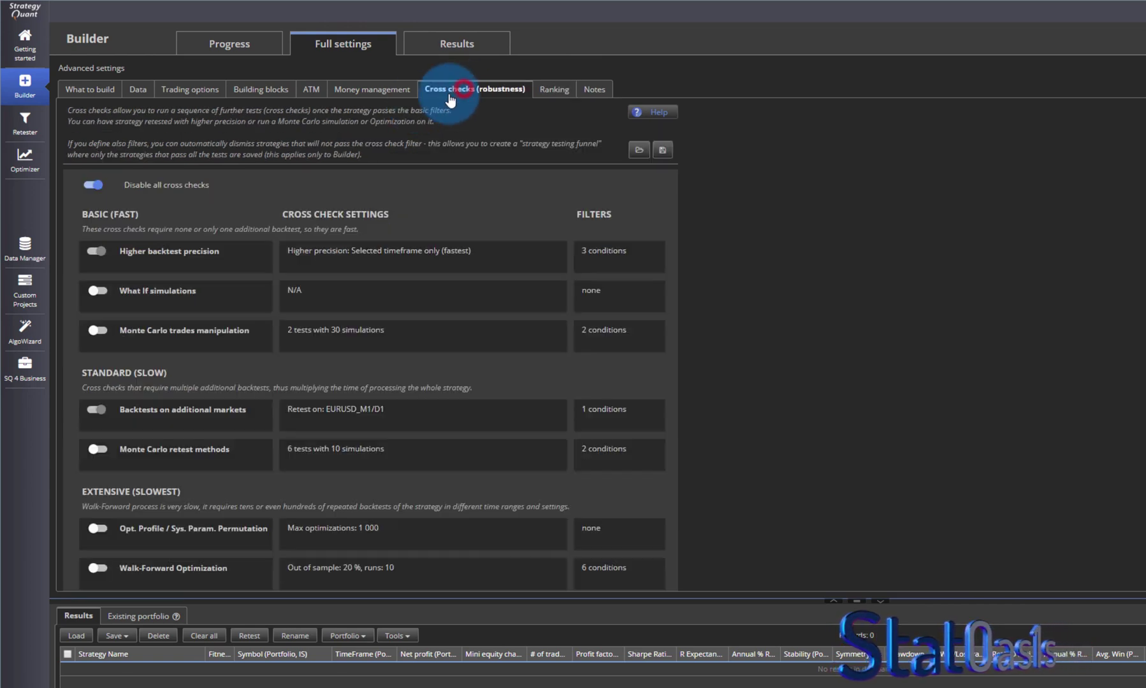
pyautogui.click(358, 93)
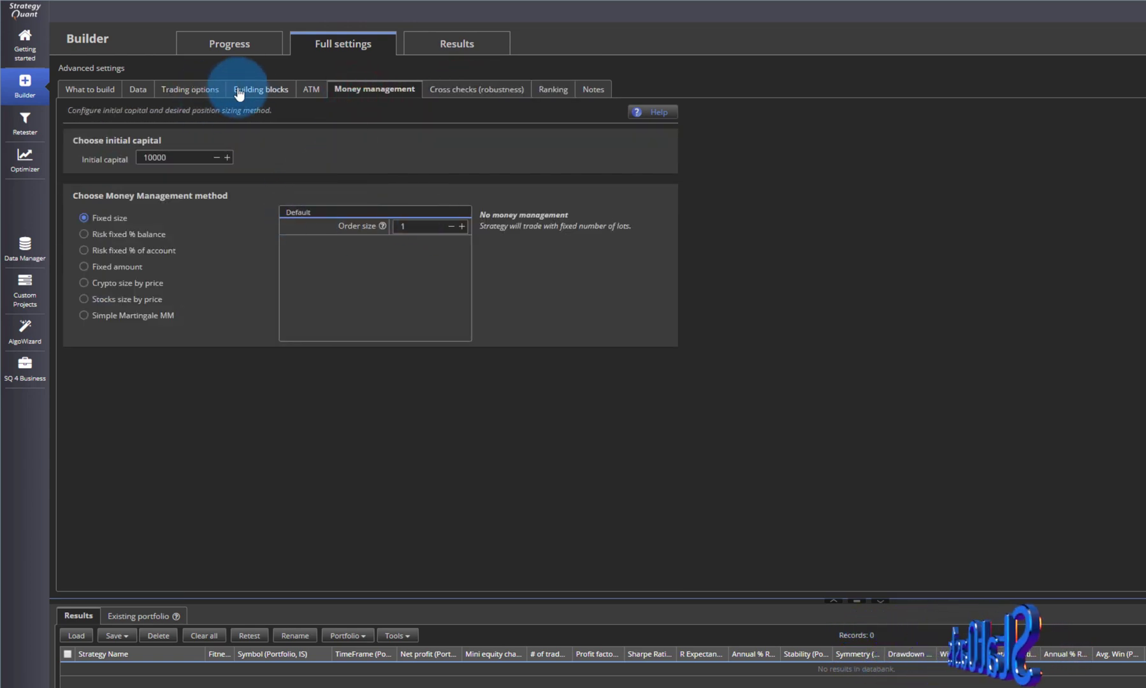
pyautogui.click(136, 93)
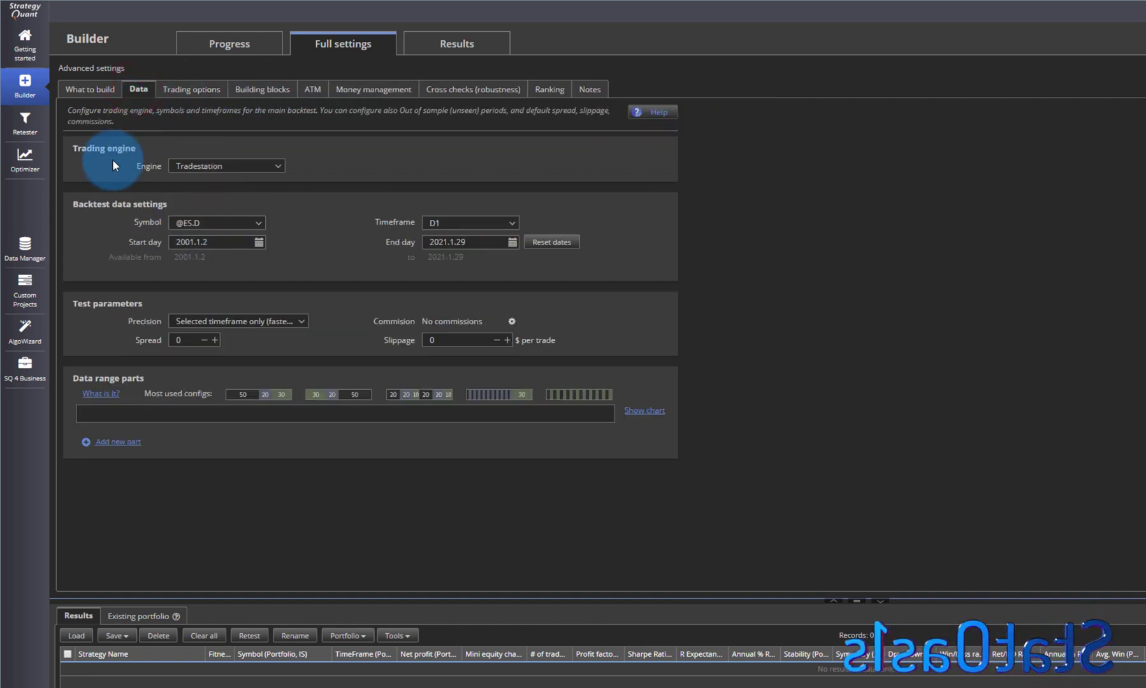
pyautogui.click(91, 89)
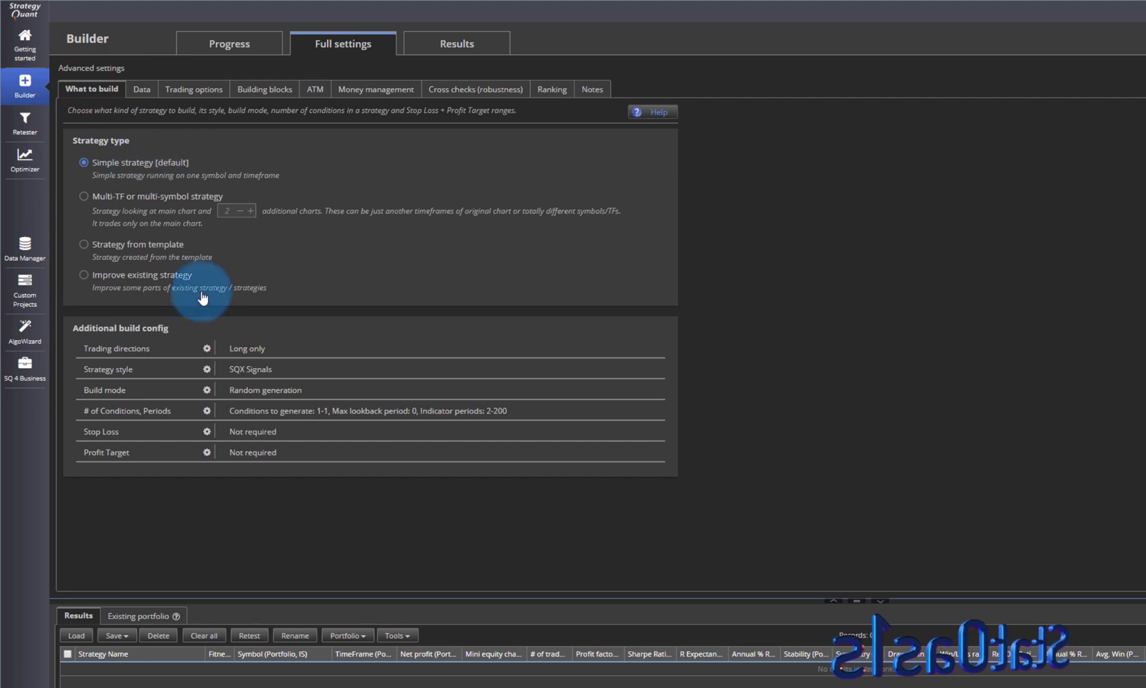
# Step: Check the trading directions, the number of conditions and periods, and the build mode in the additional build config
pyautogui.click(207, 349)
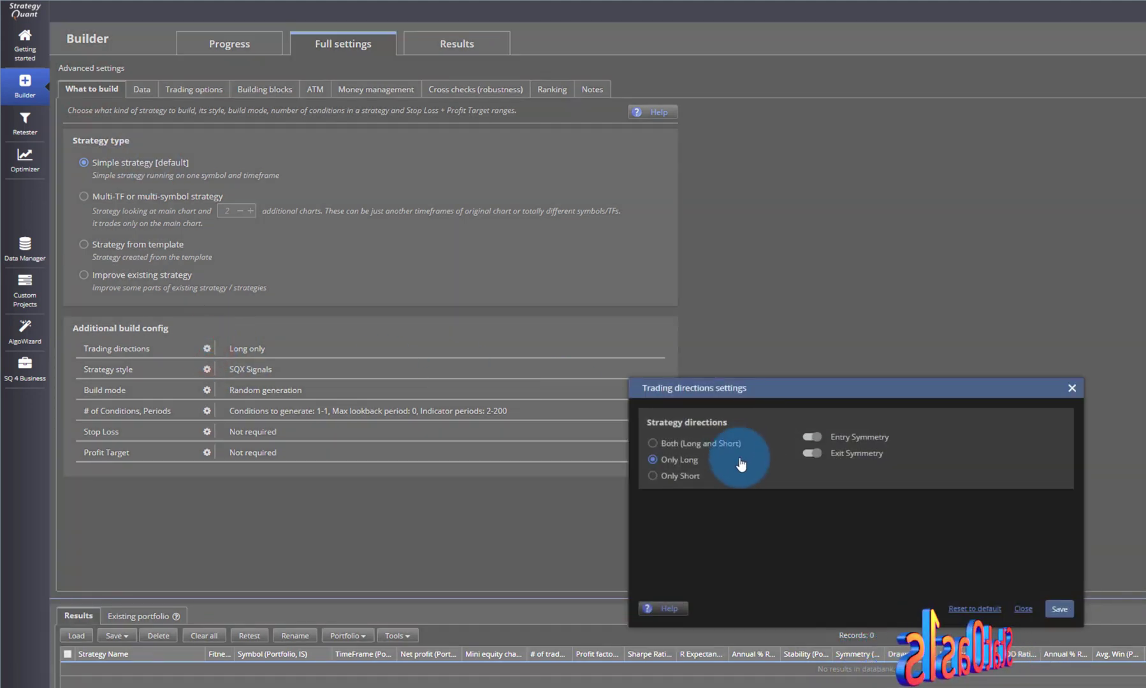
pyautogui.click(1058, 610)
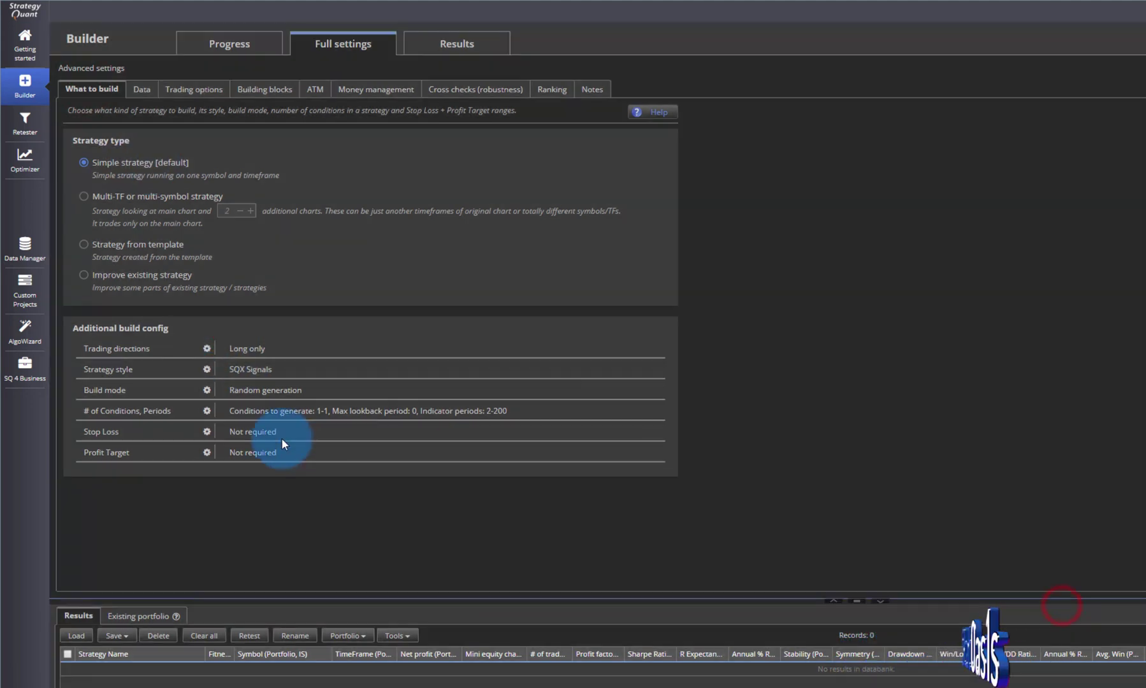
pyautogui.click(207, 411)
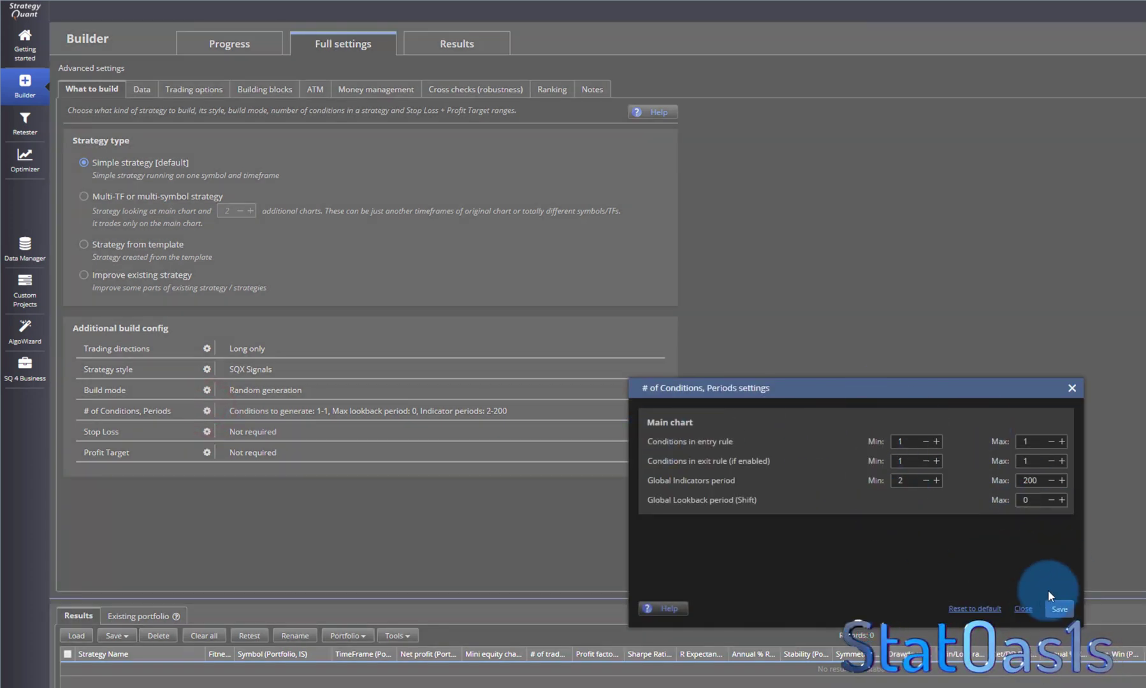
pyautogui.click(1058, 608)
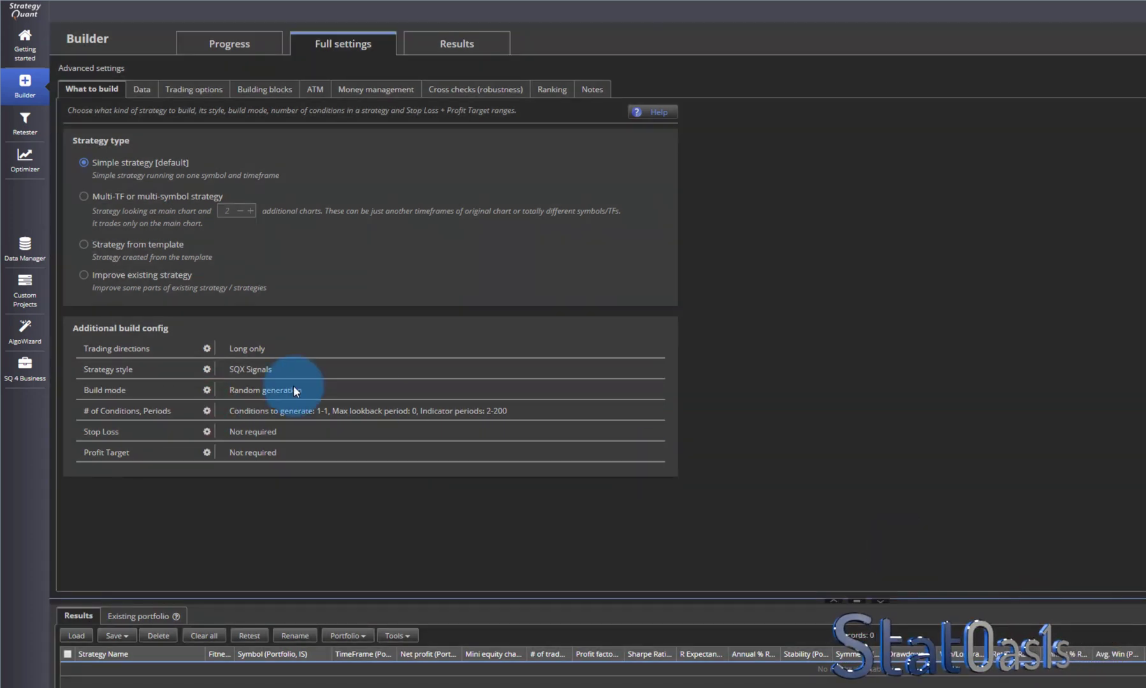
pyautogui.click(206, 390)
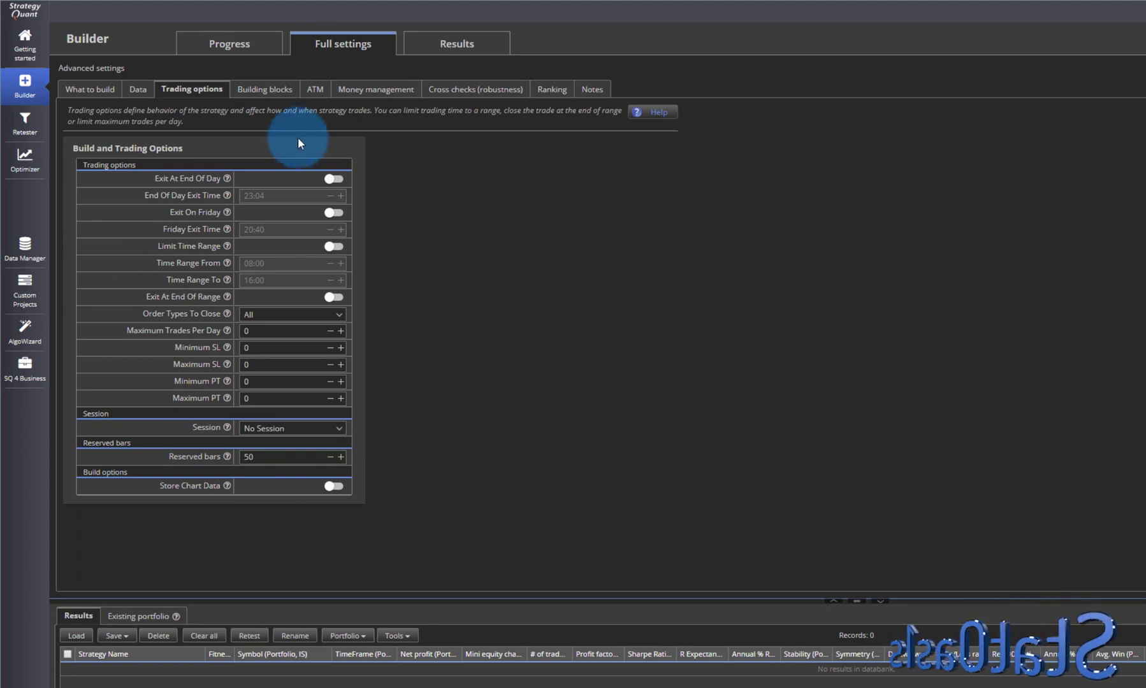
# Step: Deselect all signals, all indicators and all stop/limit entry blocks in the Builder's building blocks
pyautogui.click(263, 89)
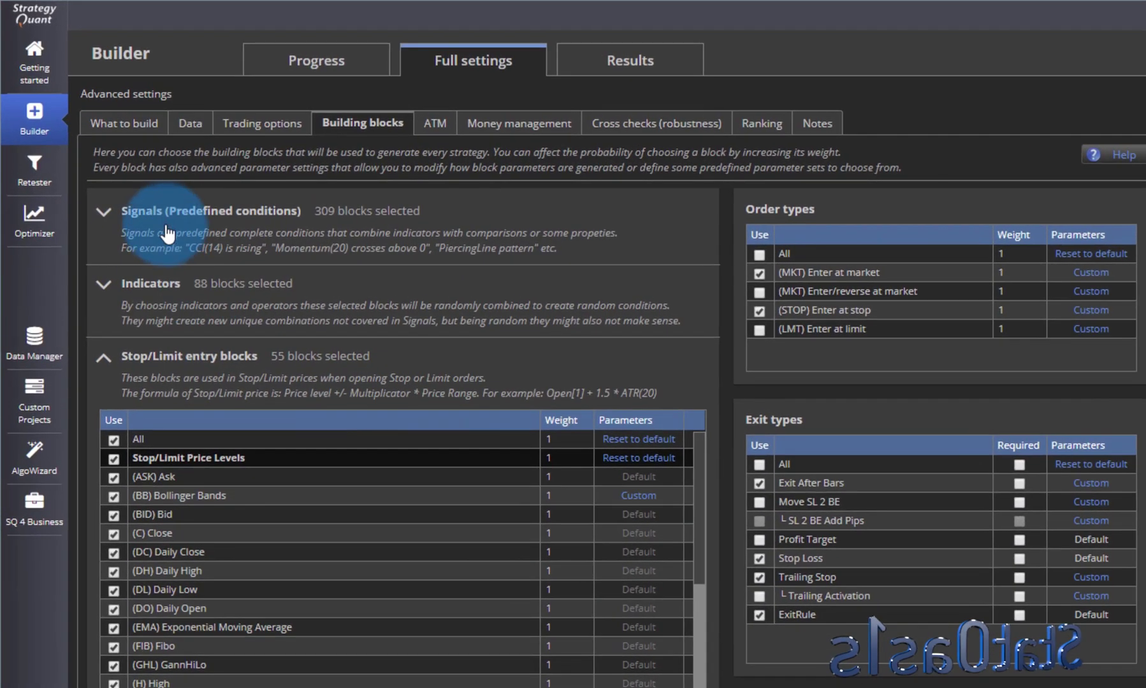
pyautogui.click(127, 154)
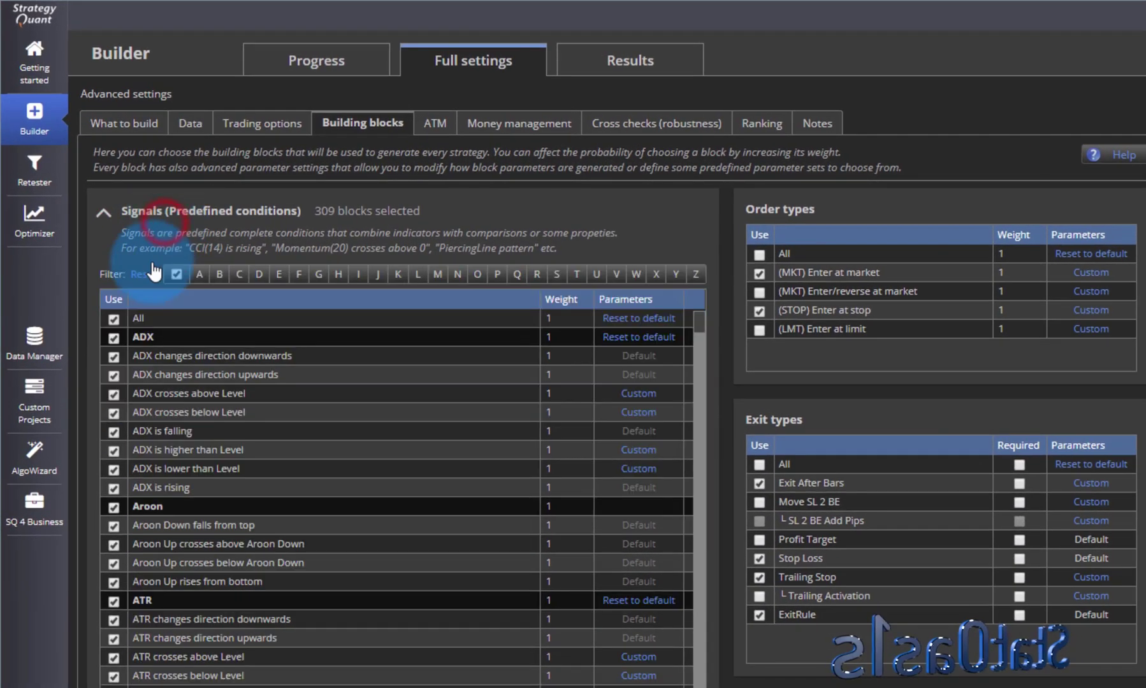
pyautogui.click(114, 320)
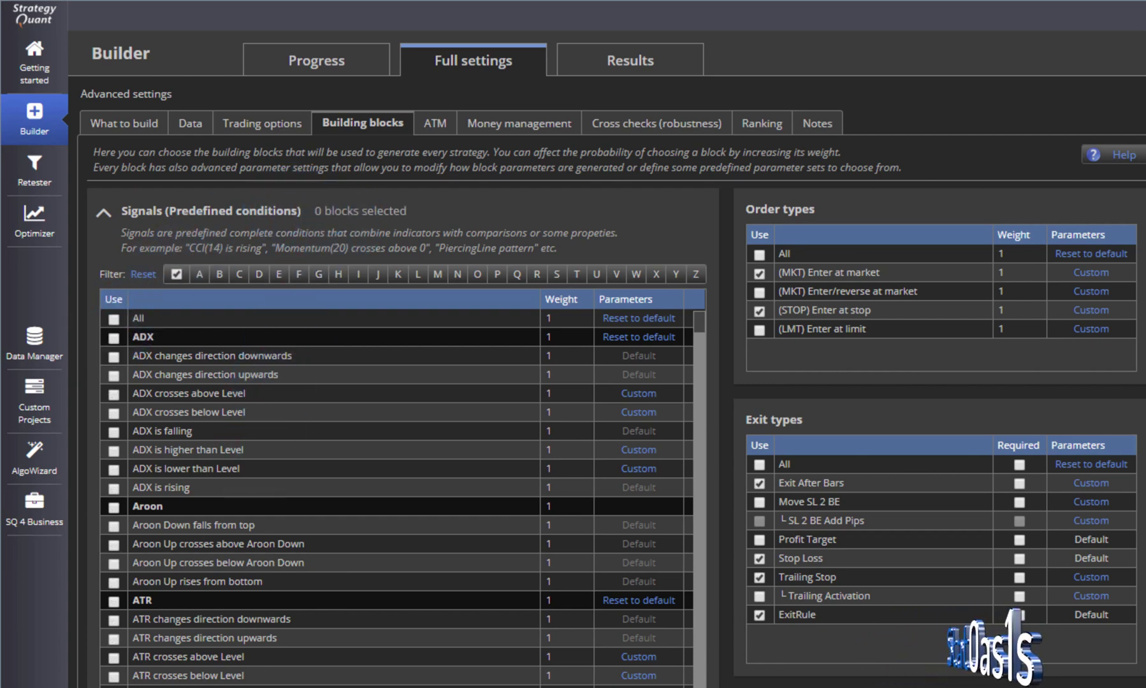
pyautogui.click(103, 213)
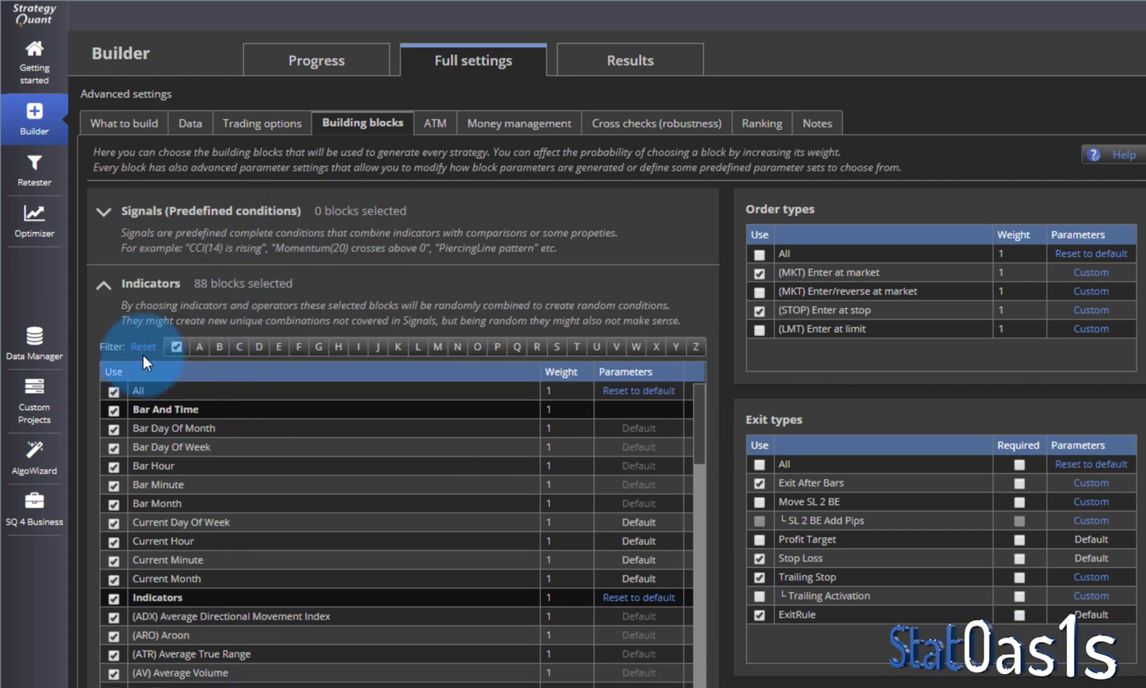
pyautogui.click(113, 391)
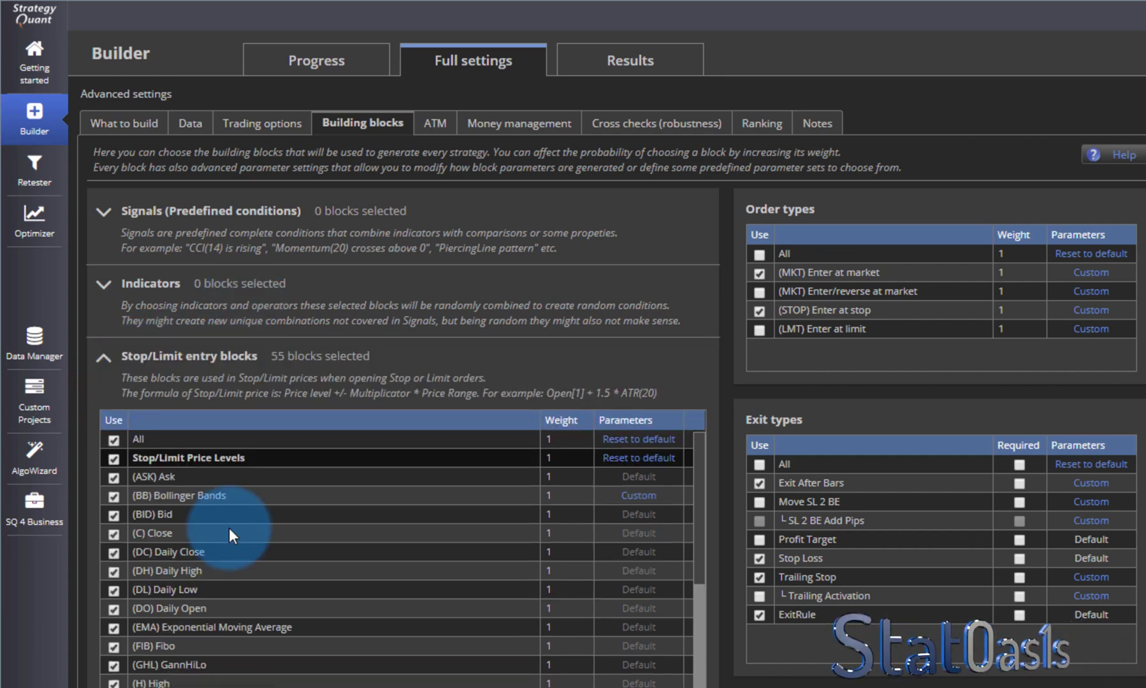
pyautogui.click(114, 439)
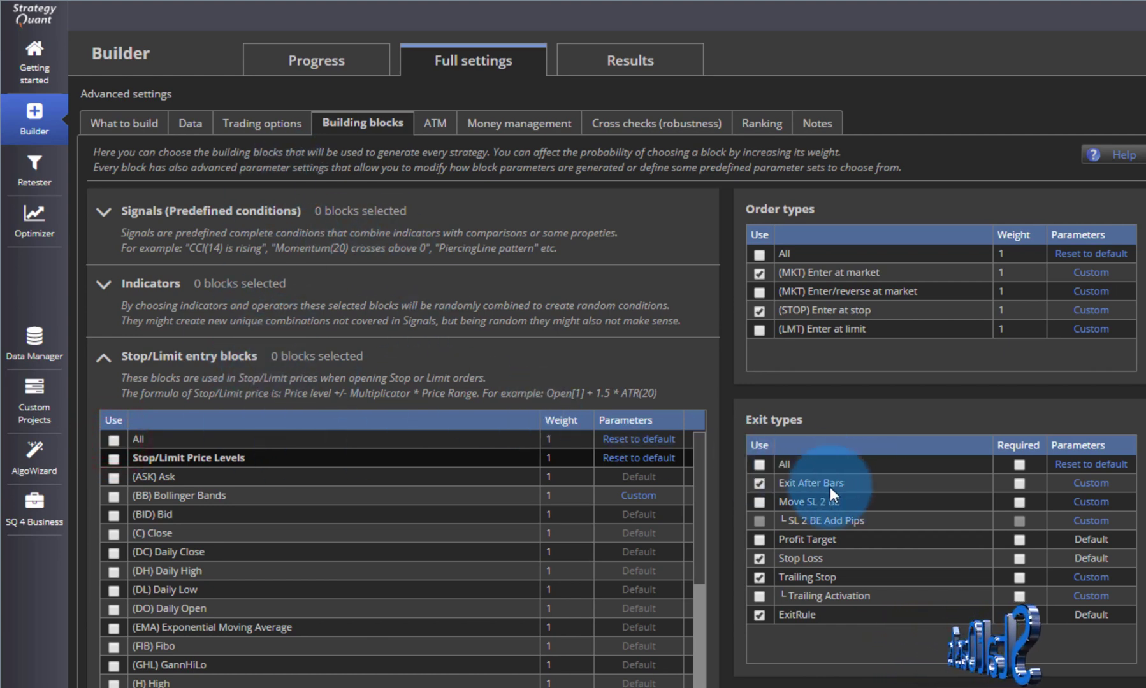
# Step: Keep only ExitRule enabled among the exit types and only Enter at market enabled among the order types
pyautogui.click(760, 578)
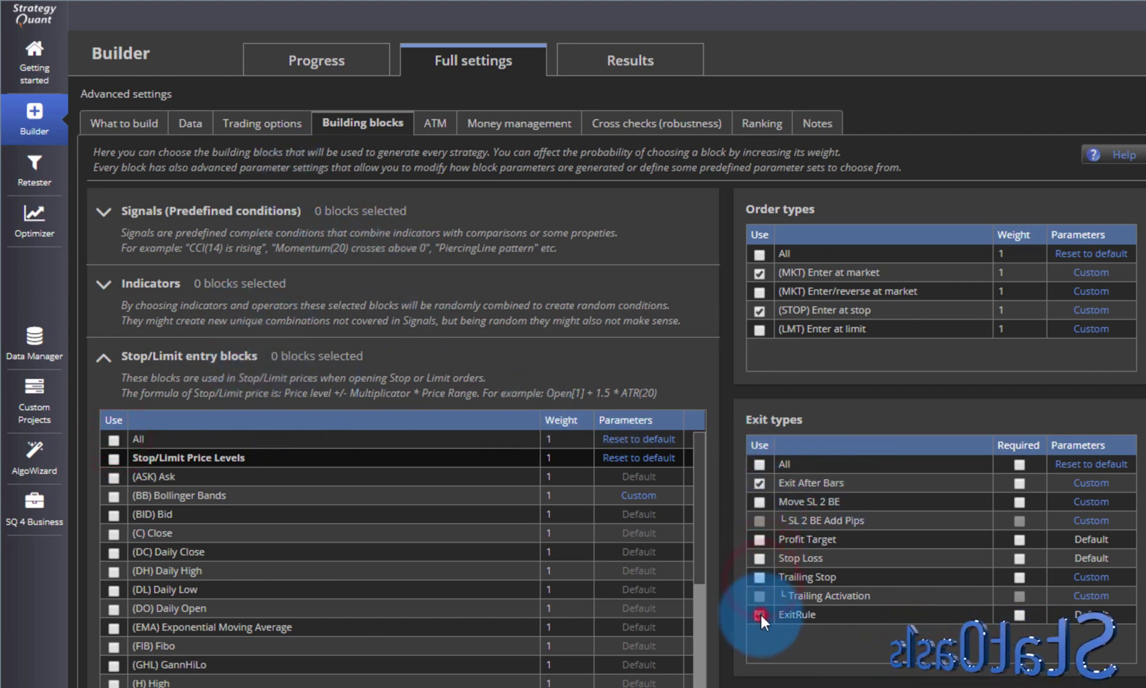
pyautogui.click(759, 482)
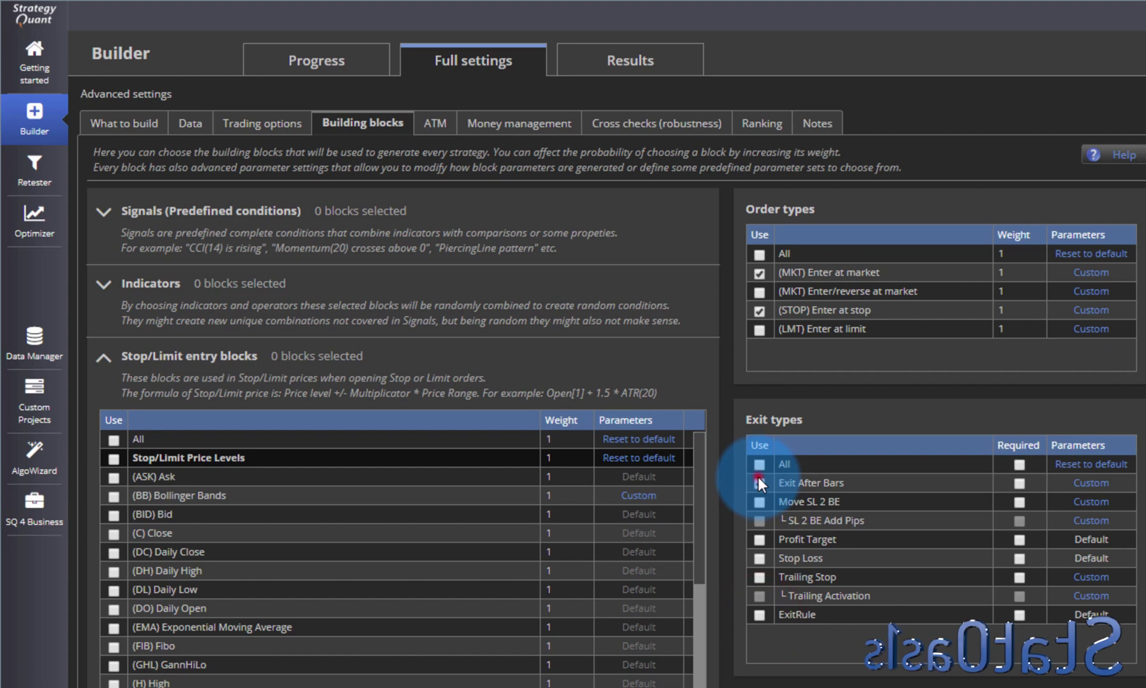
pyautogui.click(757, 617)
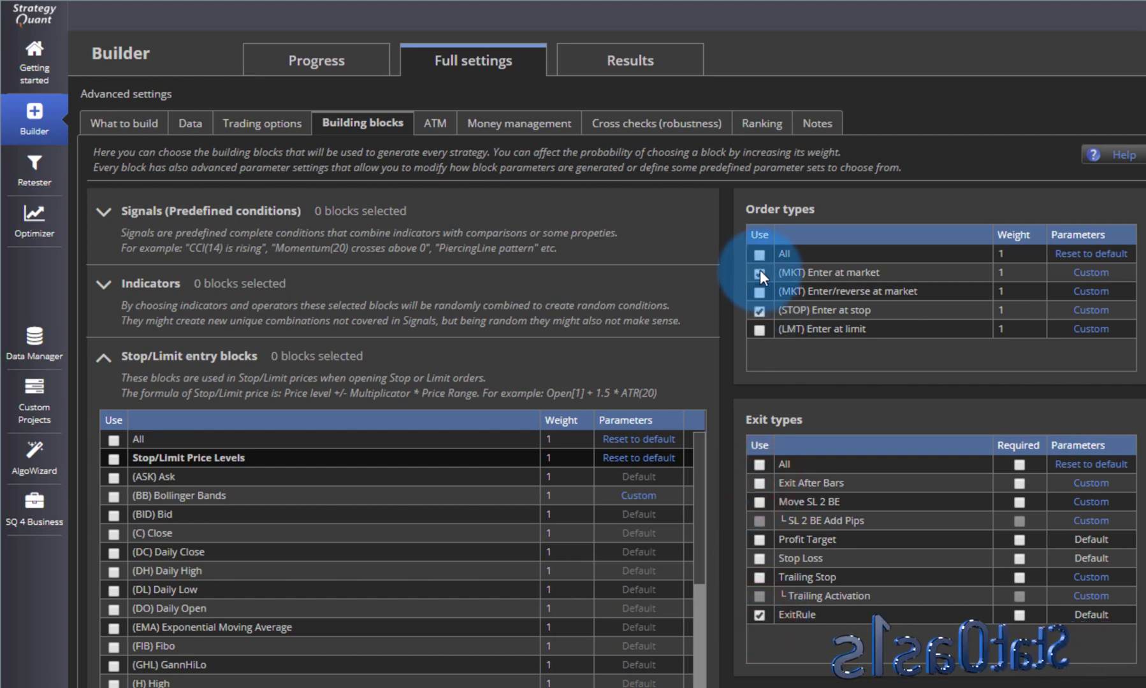
pyautogui.click(758, 310)
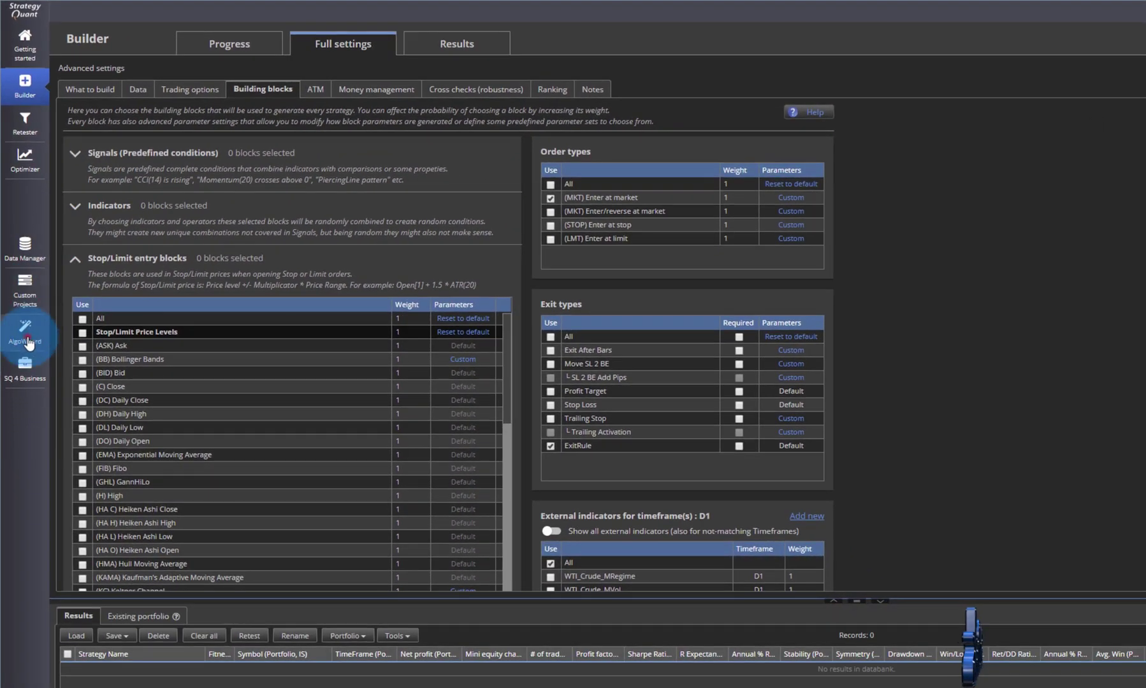
pyautogui.click(27, 357)
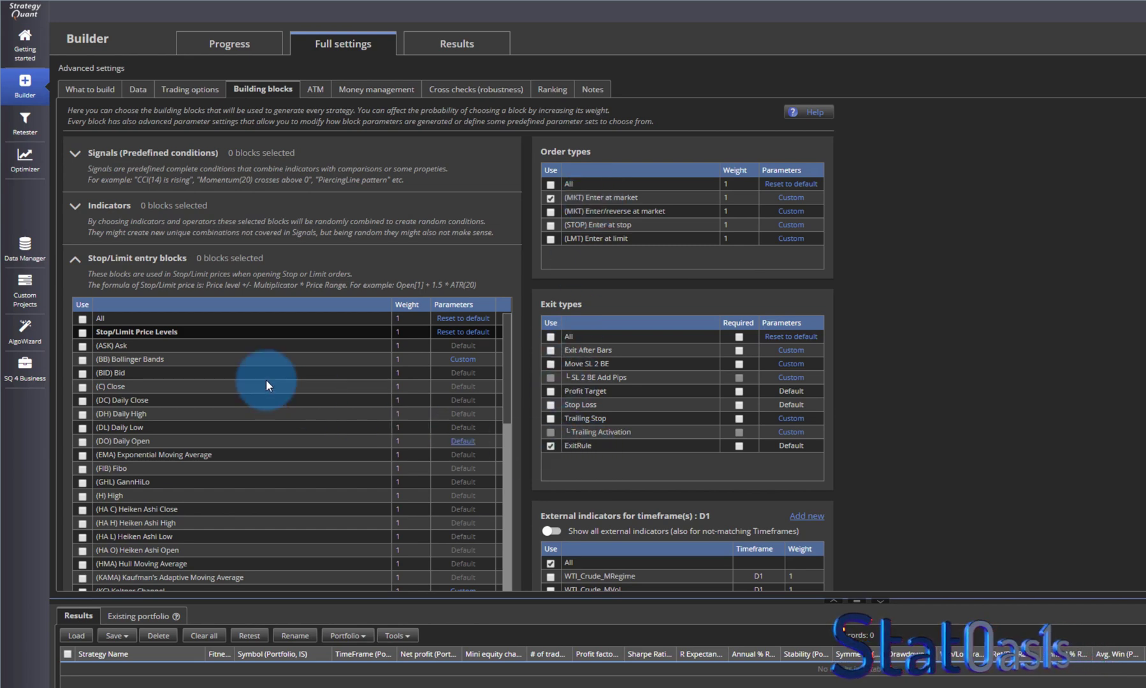
# Step: Filter the predefined signals by the letter R and enable the RSI crosses below Level signal
pyautogui.click(150, 153)
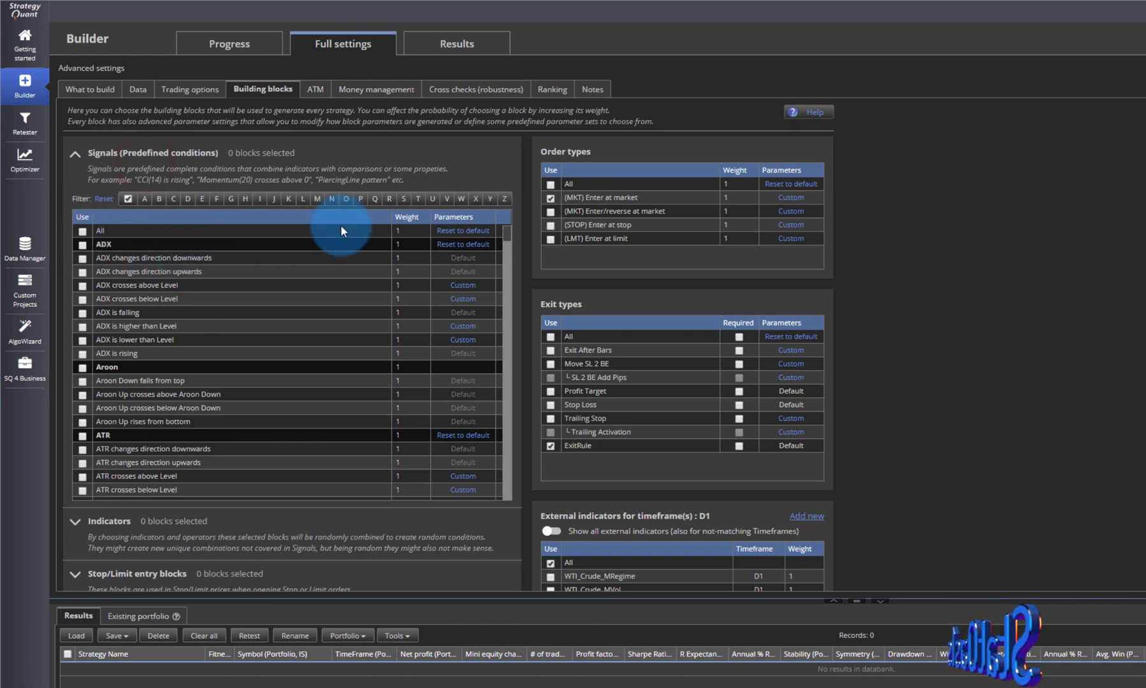
pyautogui.click(388, 200)
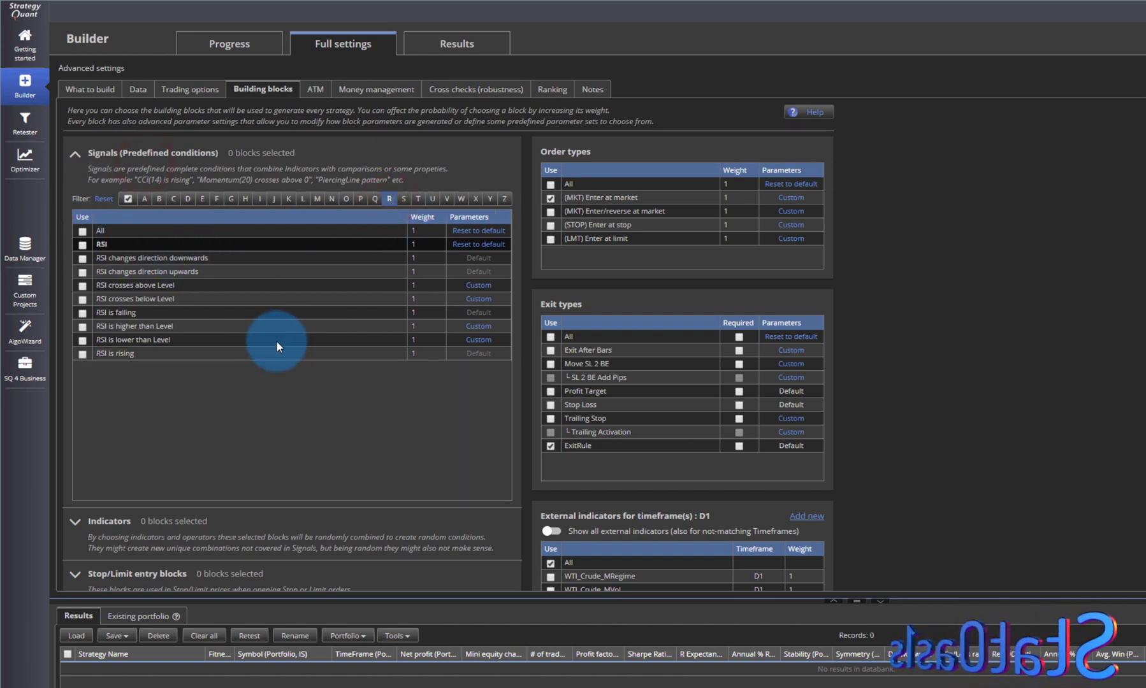
pyautogui.click(189, 298)
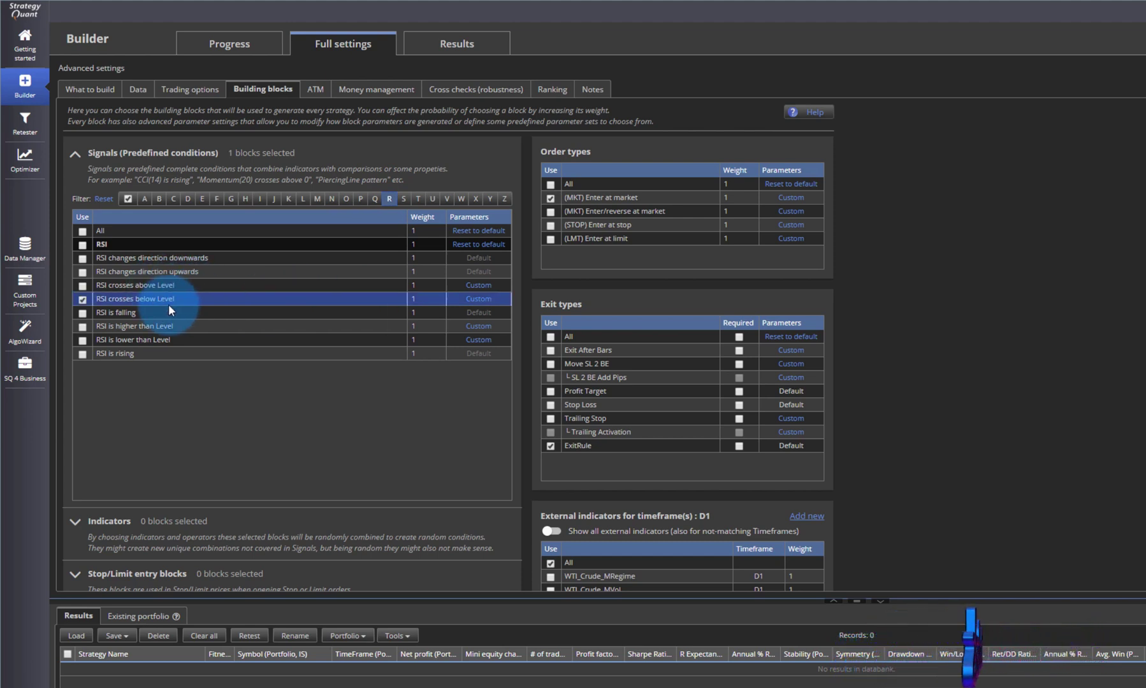
# Step: Inspect Default set 1 and its Shift parameter in the RSI crosses below Level block's parameter sets, and close them without changes
pyautogui.click(478, 299)
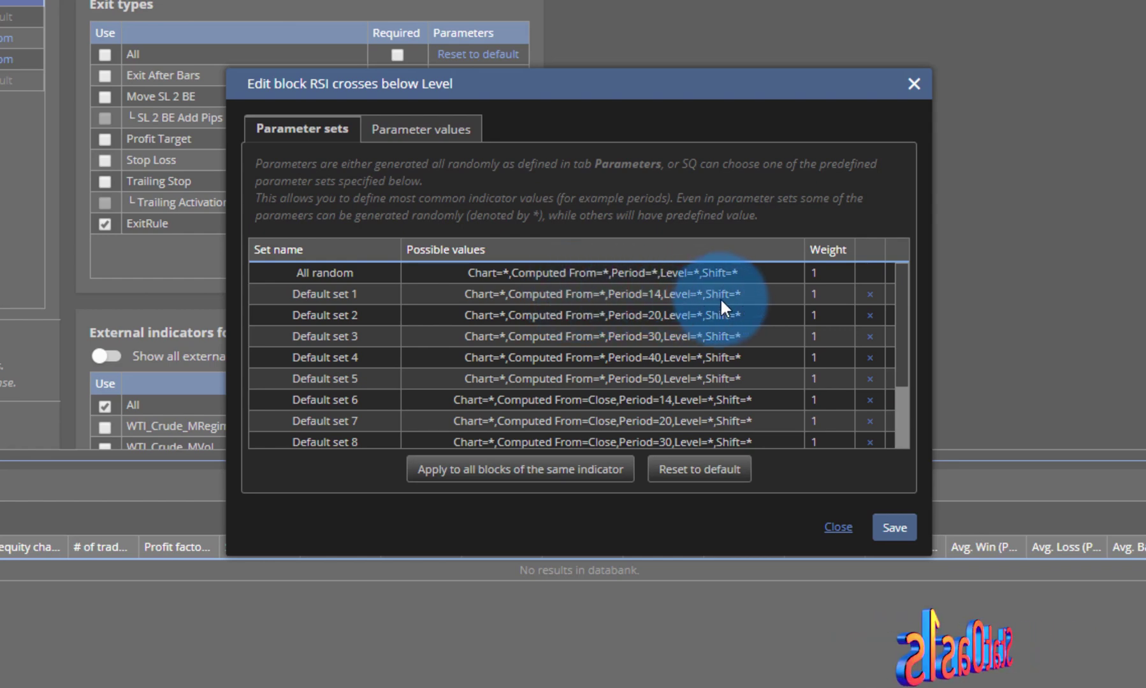
pyautogui.doubleClick(639, 295)
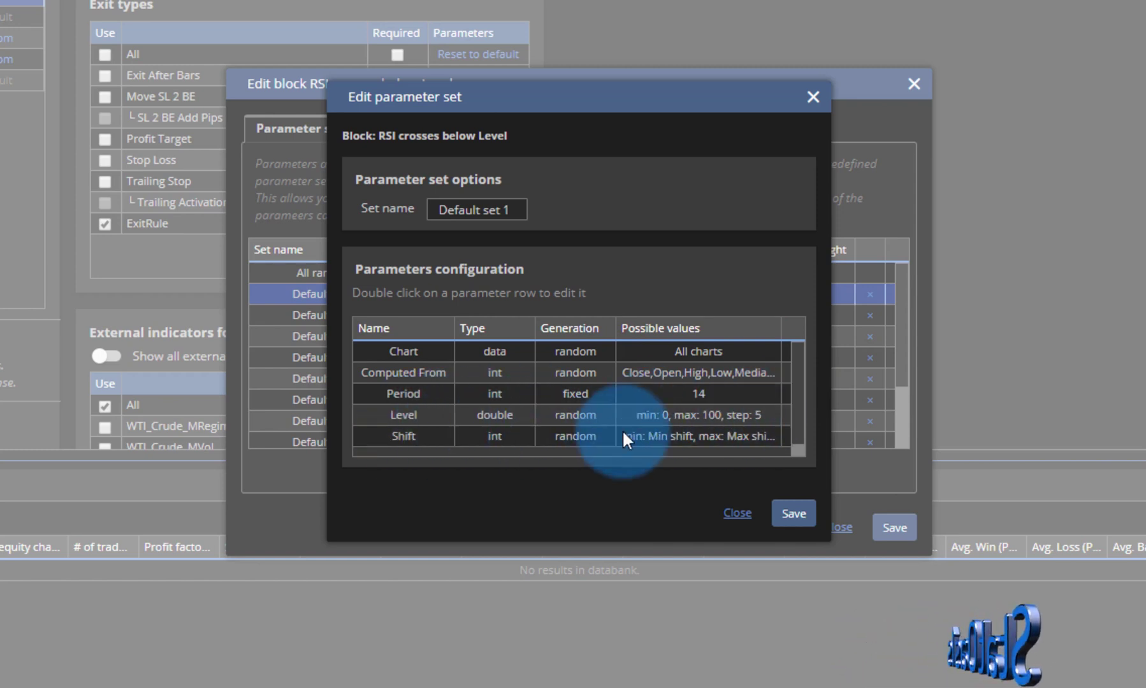
pyautogui.doubleClick(718, 435)
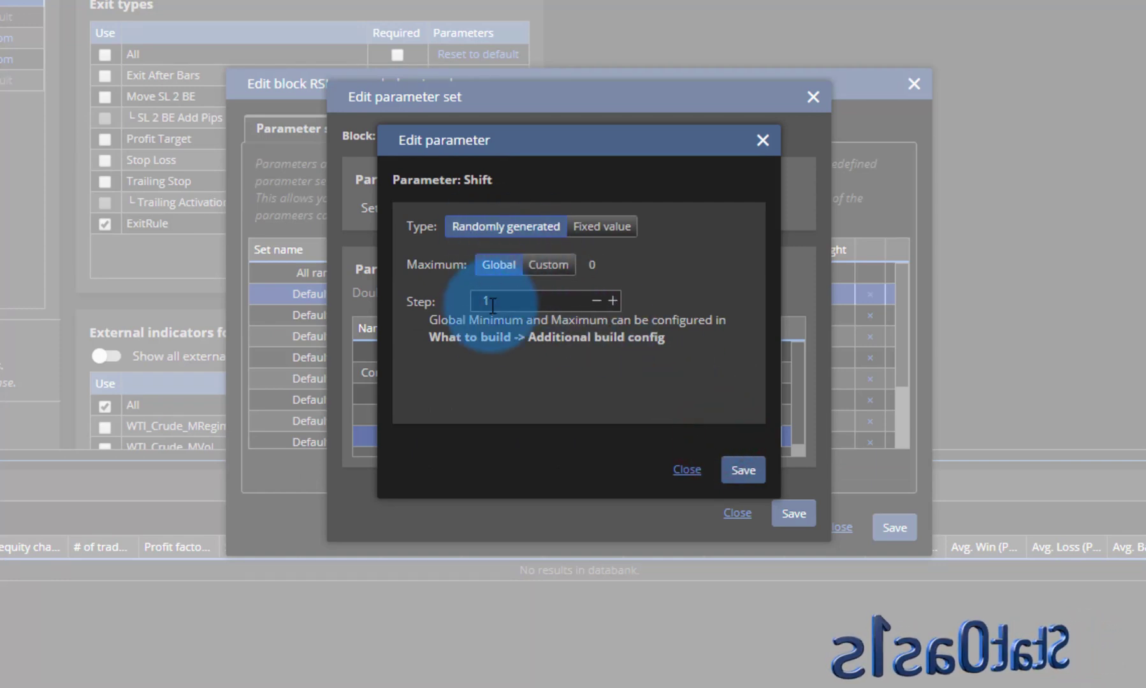
pyautogui.click(687, 469)
pyautogui.click(738, 513)
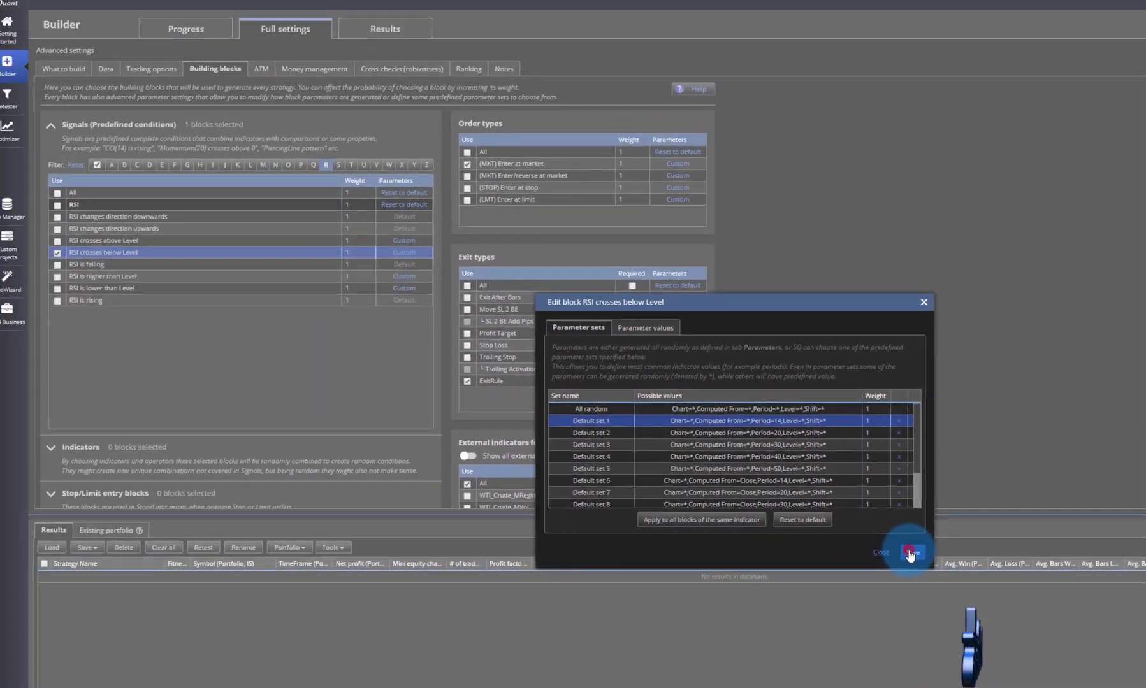
# Step: Review the number of conditions and indicator periods settings under What to build, and close them without changes
pyautogui.click(857, 539)
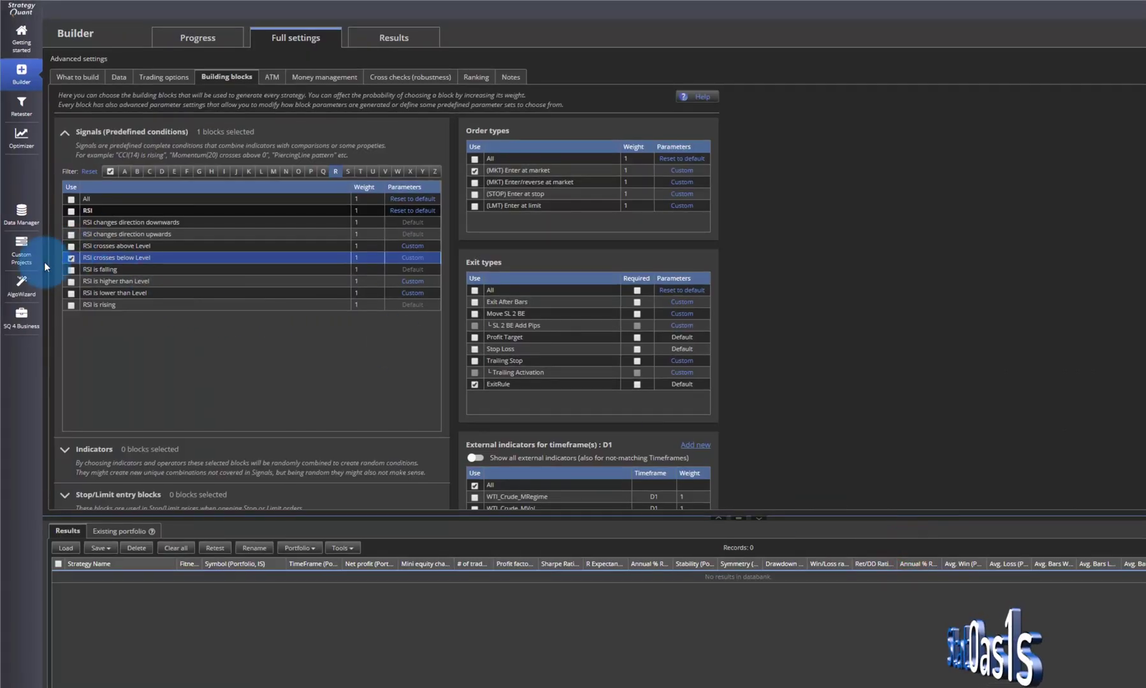
pyautogui.click(90, 77)
pyautogui.click(178, 355)
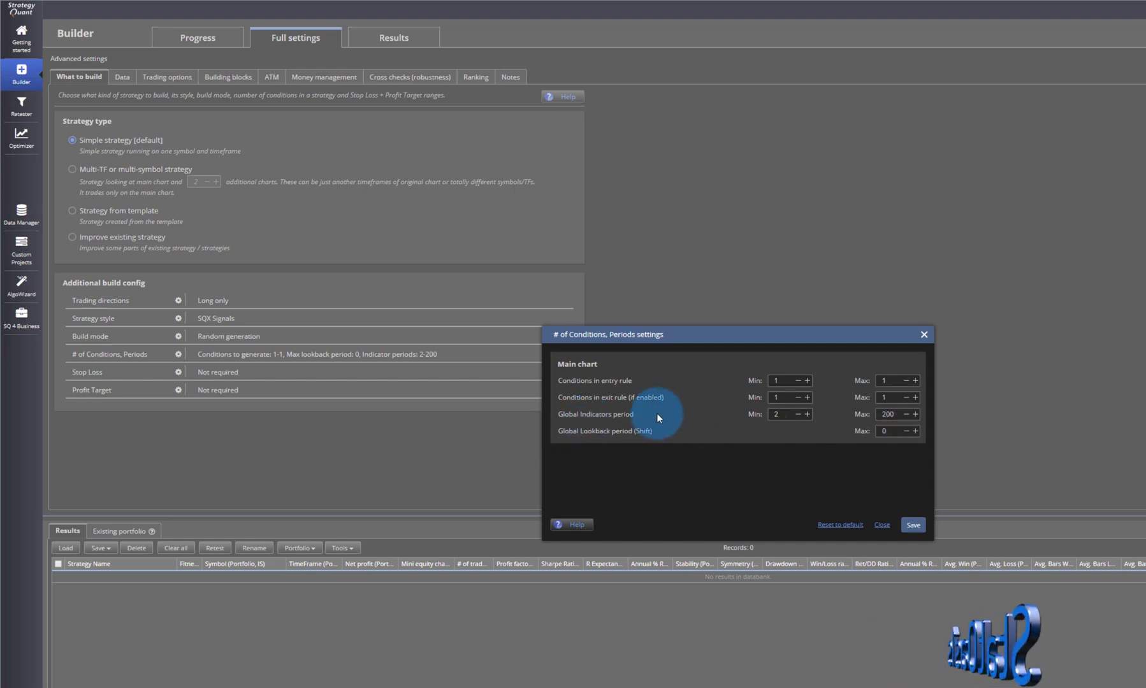
pyautogui.click(883, 524)
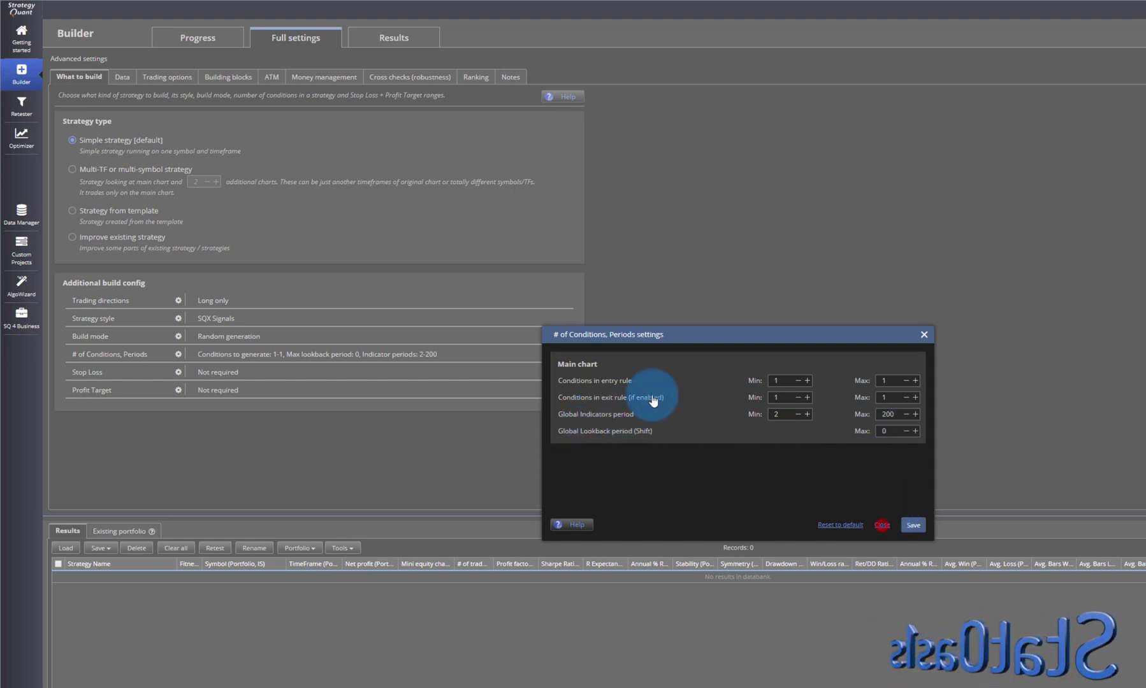
# Step: Add a new parameter set to the RSI crosses below Level block in the building blocks
pyautogui.click(227, 76)
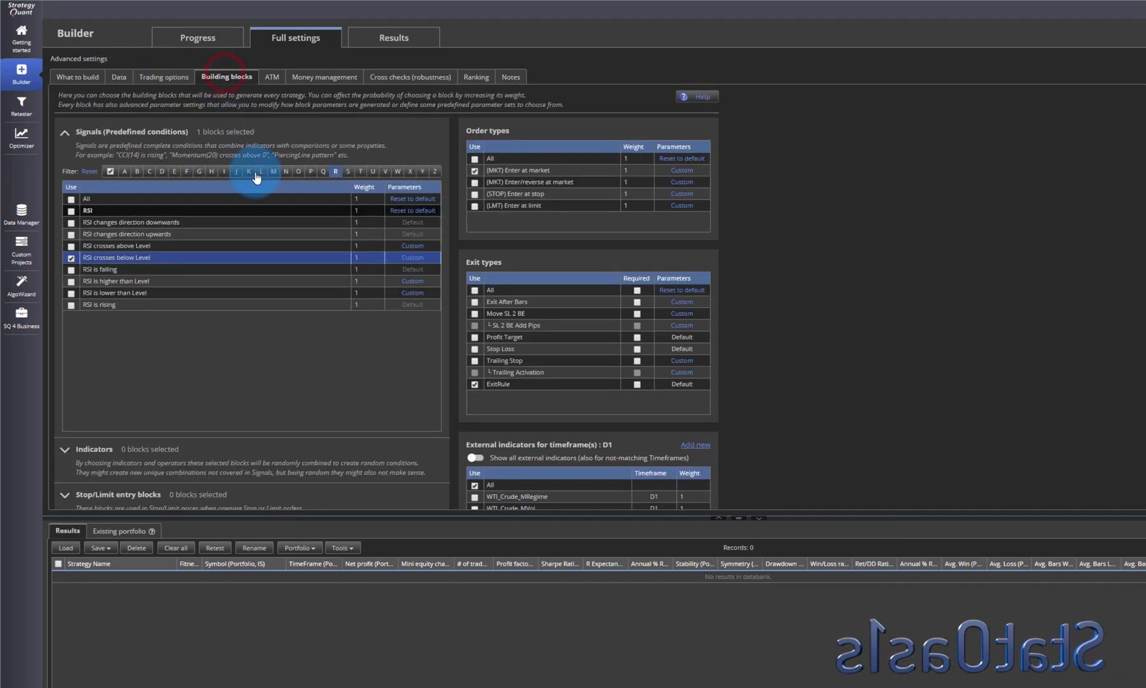
pyautogui.click(413, 258)
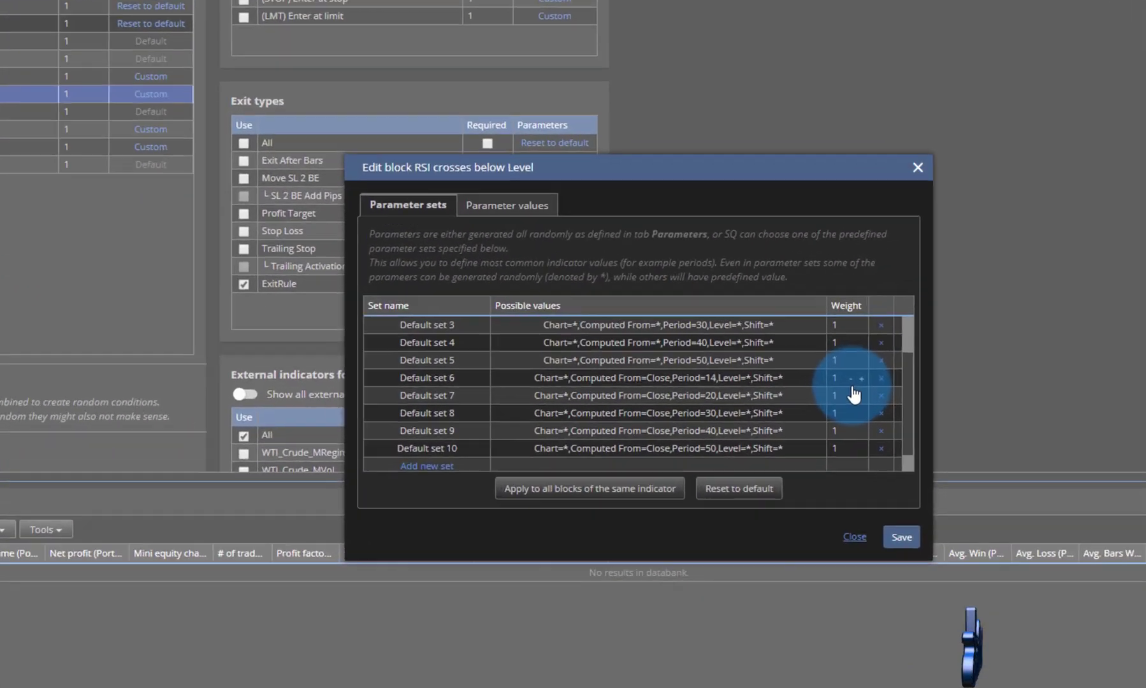
pyautogui.scroll(-1, 854, 395)
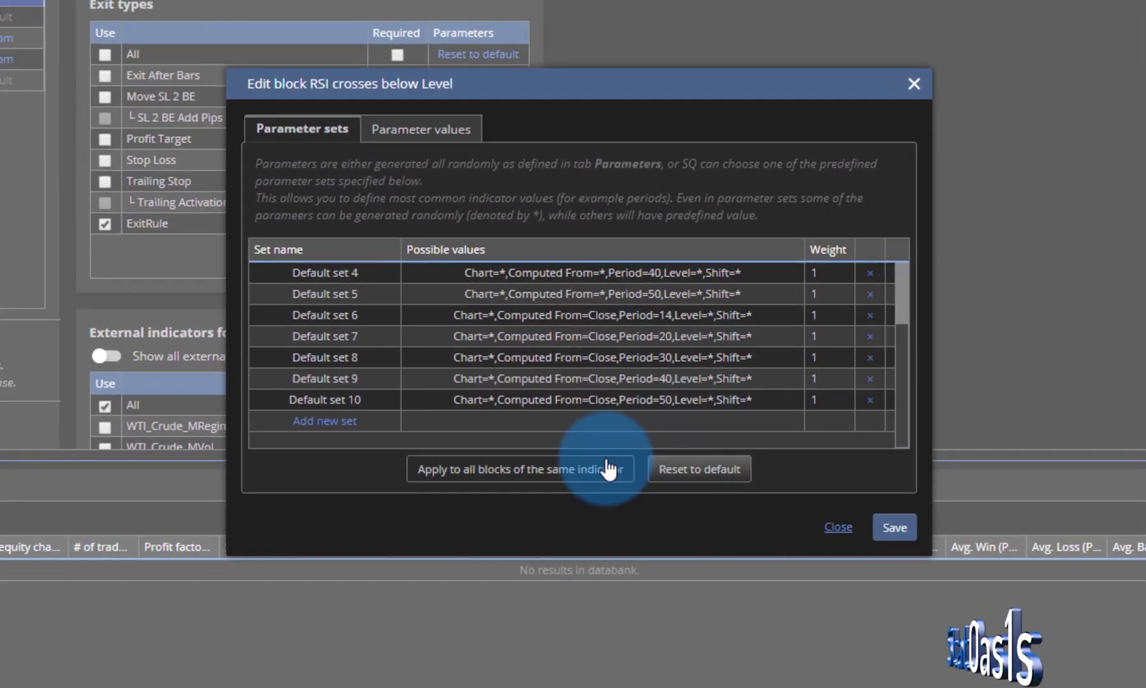
pyautogui.click(324, 420)
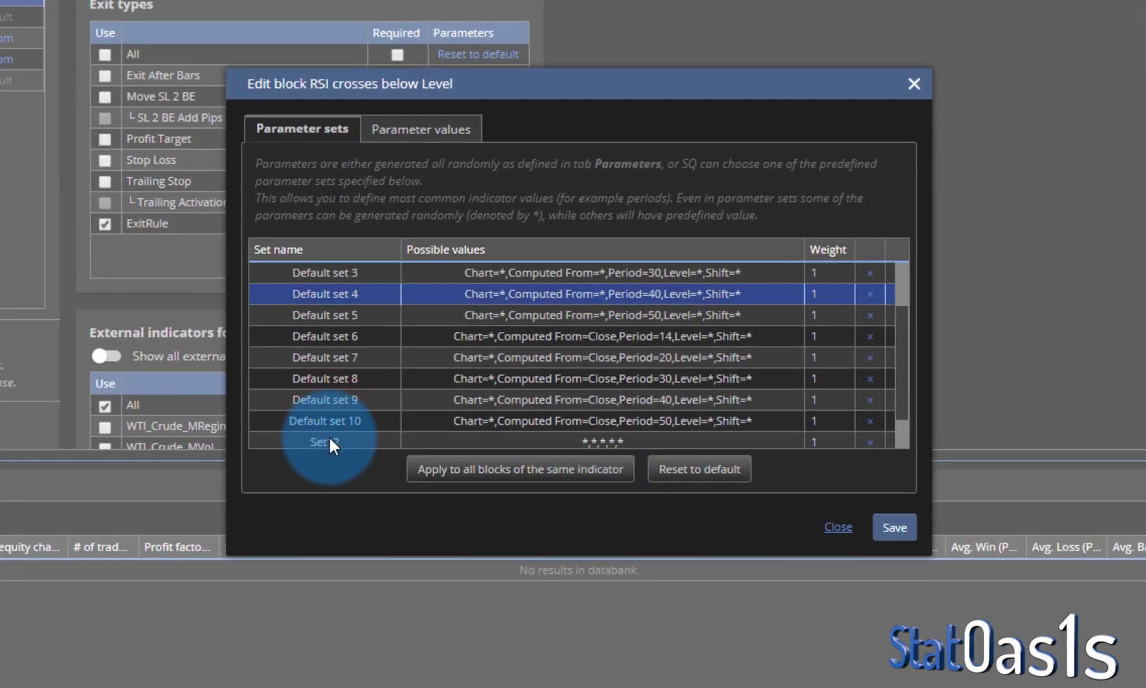
pyautogui.scroll(-2, 329, 442)
# Step: Set the new Set12's Computed From parameter to the fixed value Close
pyautogui.doubleClick(527, 390)
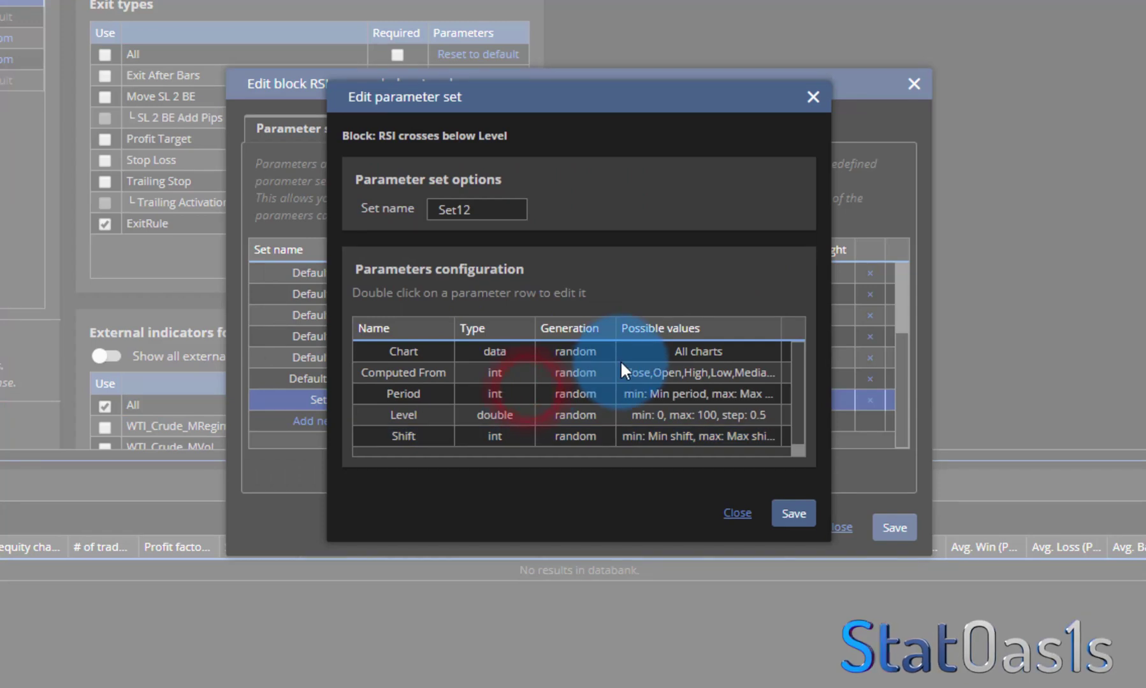
pyautogui.doubleClick(652, 366)
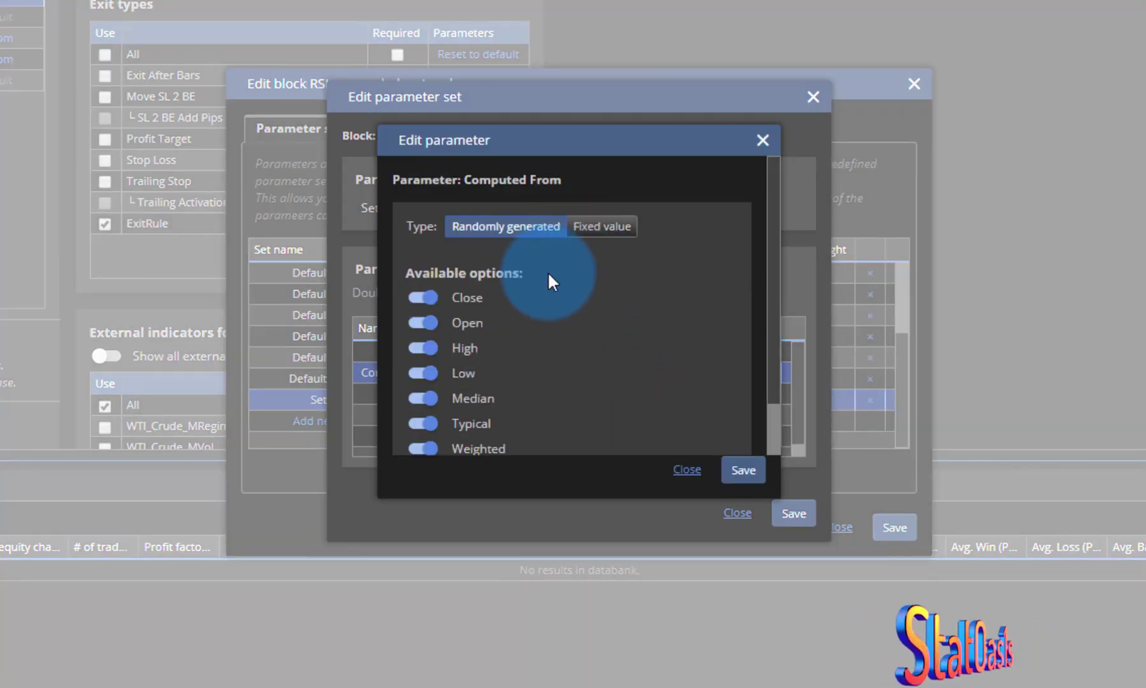
pyautogui.click(593, 227)
pyautogui.click(564, 264)
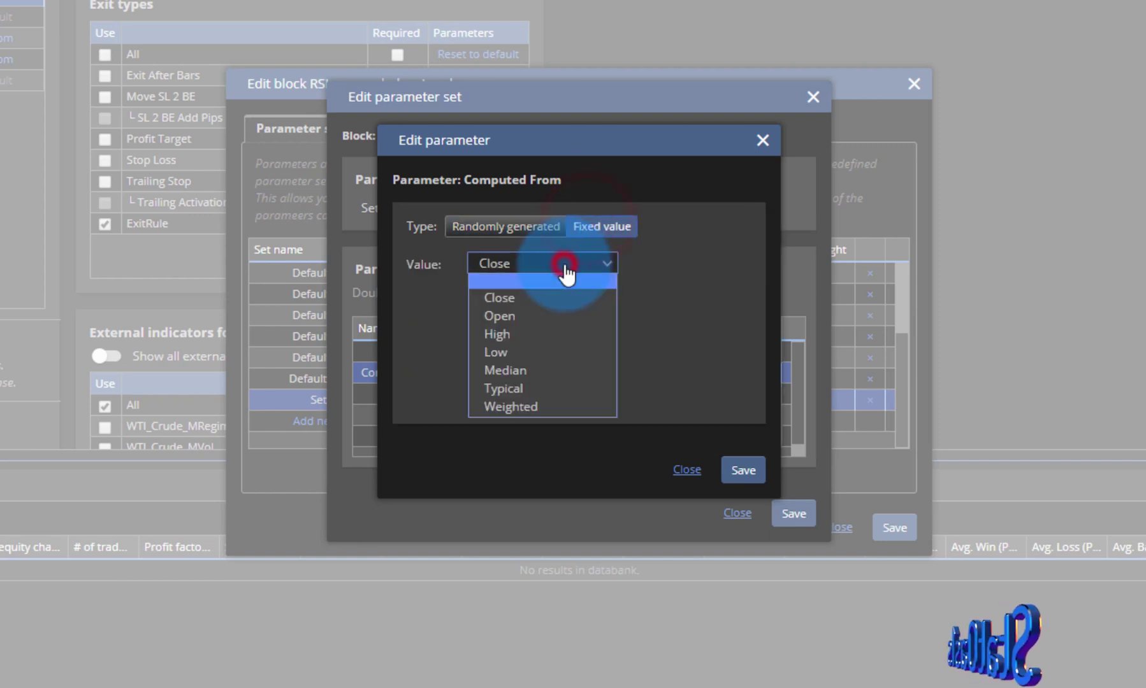
pyautogui.click(566, 274)
pyautogui.click(743, 469)
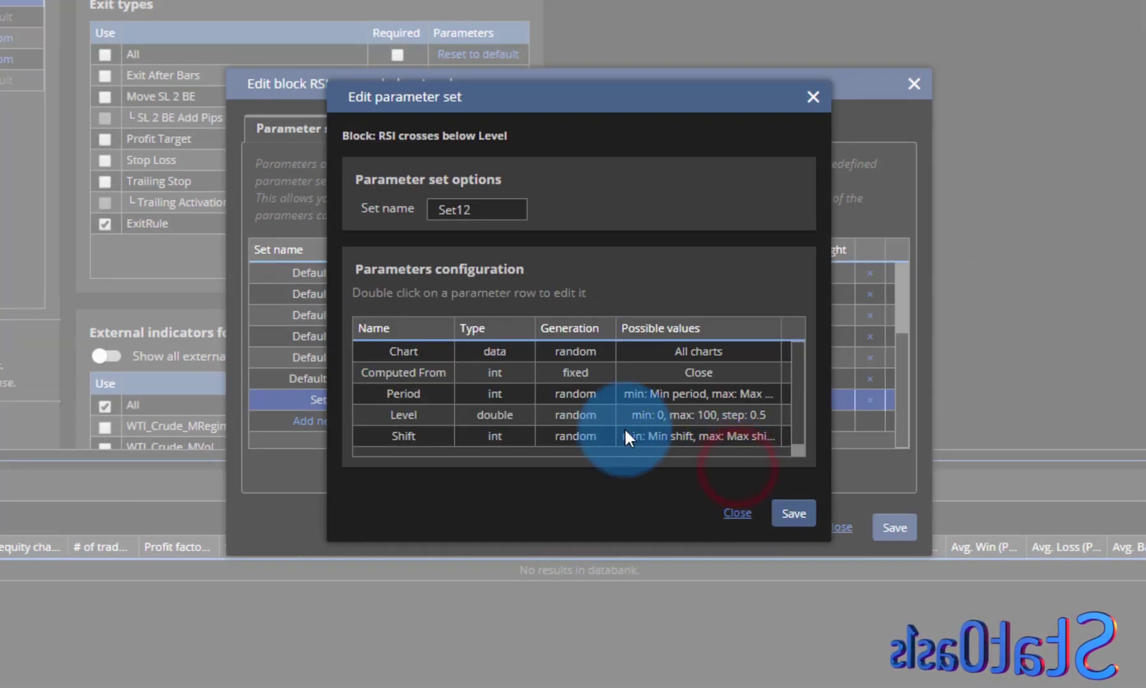
# Step: Set the Period parameter of Set12 to a fixed value of 2
pyautogui.doubleClick(648, 392)
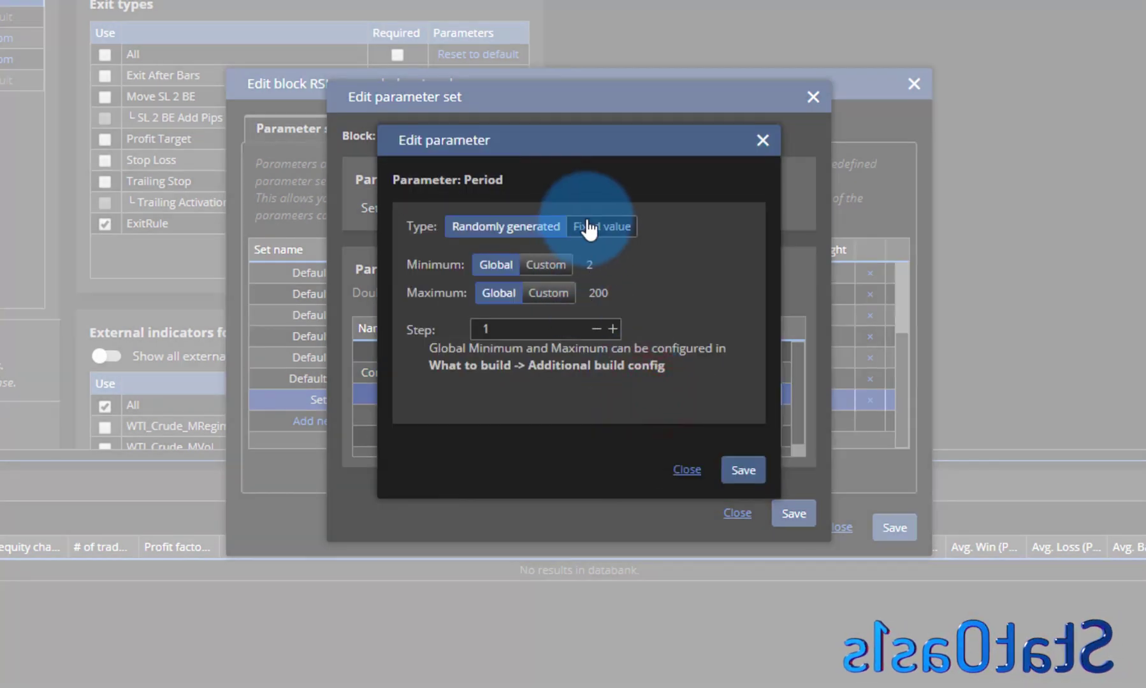
pyautogui.click(589, 223)
pyautogui.doubleClick(525, 263)
pyautogui.write('2')
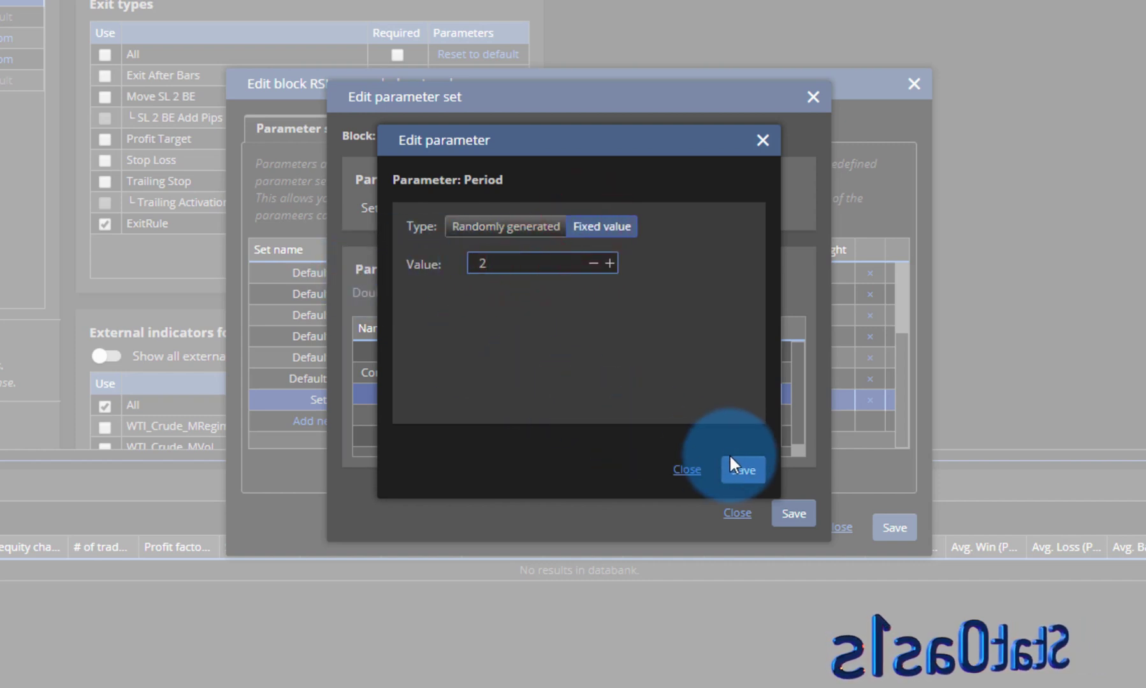
pyautogui.click(740, 469)
# Step: Set the step of Set12's randomly generated Level parameter to 5
pyautogui.doubleClick(667, 415)
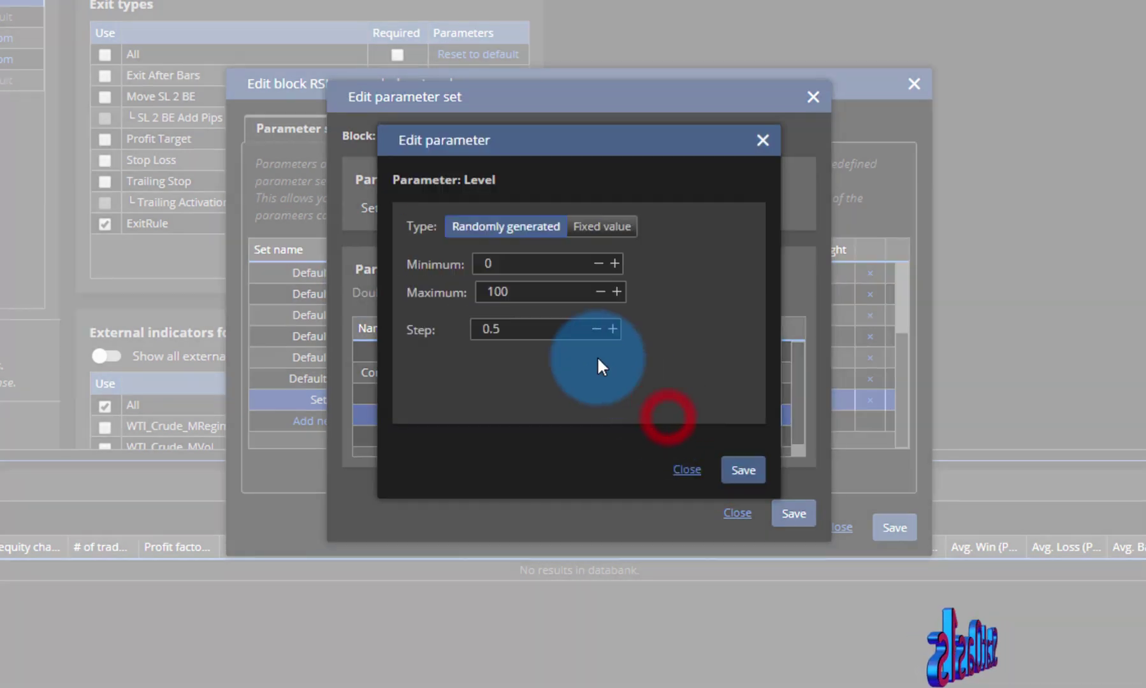
pyautogui.doubleClick(521, 327)
pyautogui.write('5')
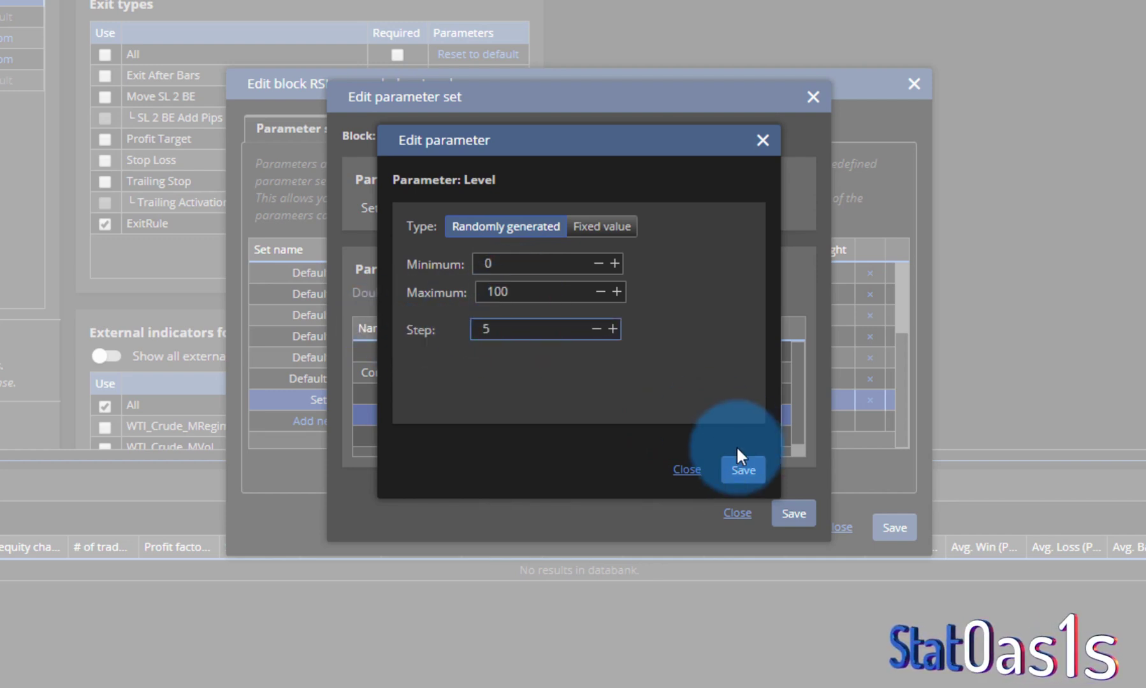
pyautogui.click(742, 470)
# Step: Set the Shift parameter of Set12 to a fixed value of 0 and save the parameter set
pyautogui.doubleClick(633, 435)
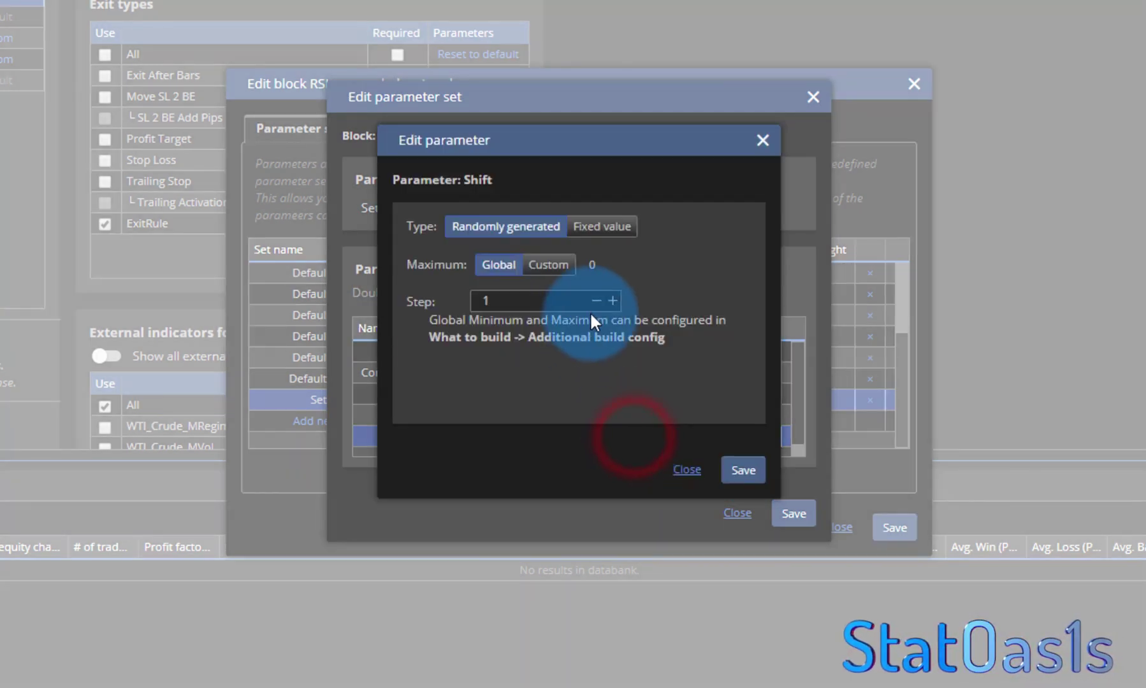
pyautogui.click(599, 228)
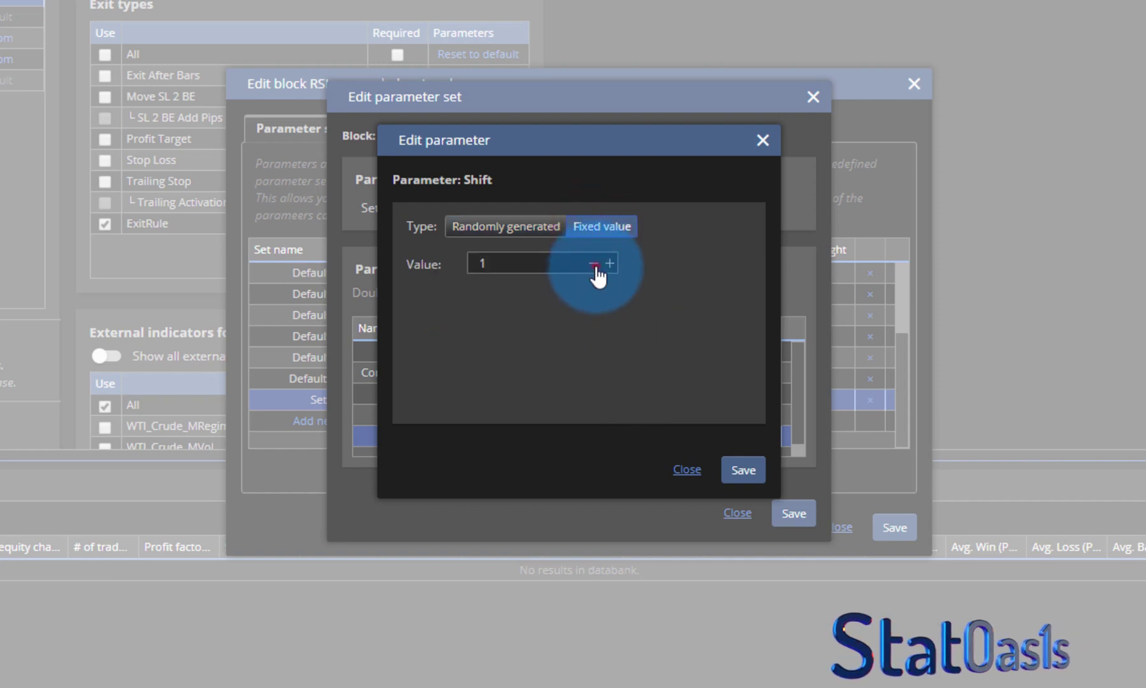
pyautogui.click(594, 264)
pyautogui.click(742, 470)
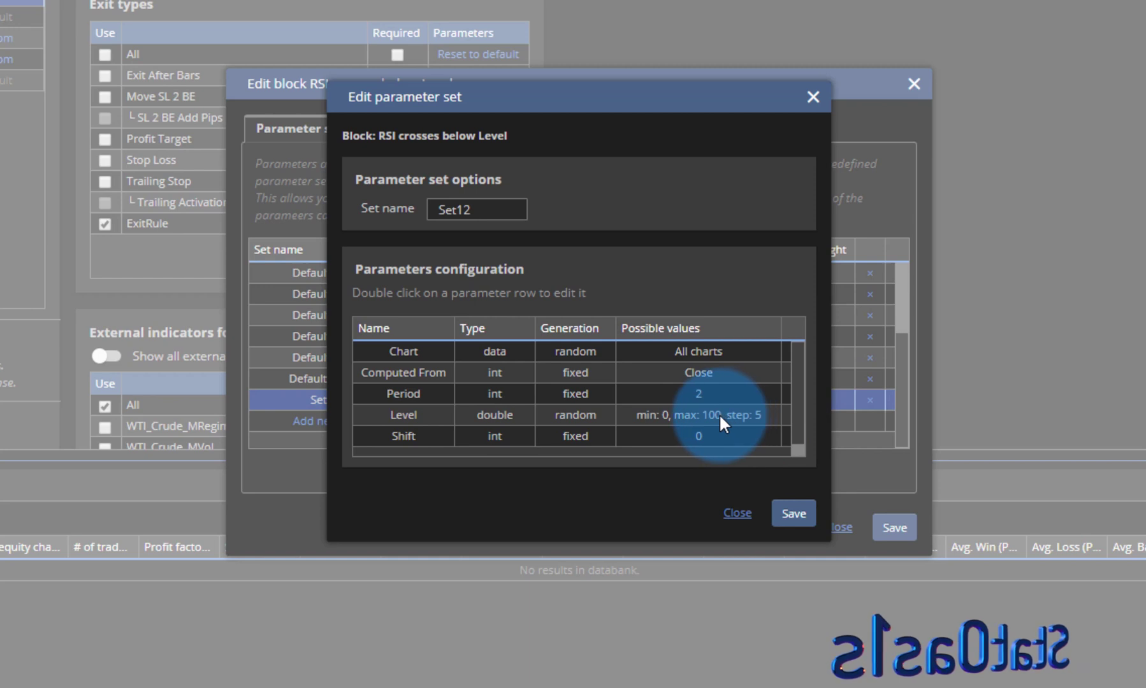
pyautogui.click(789, 511)
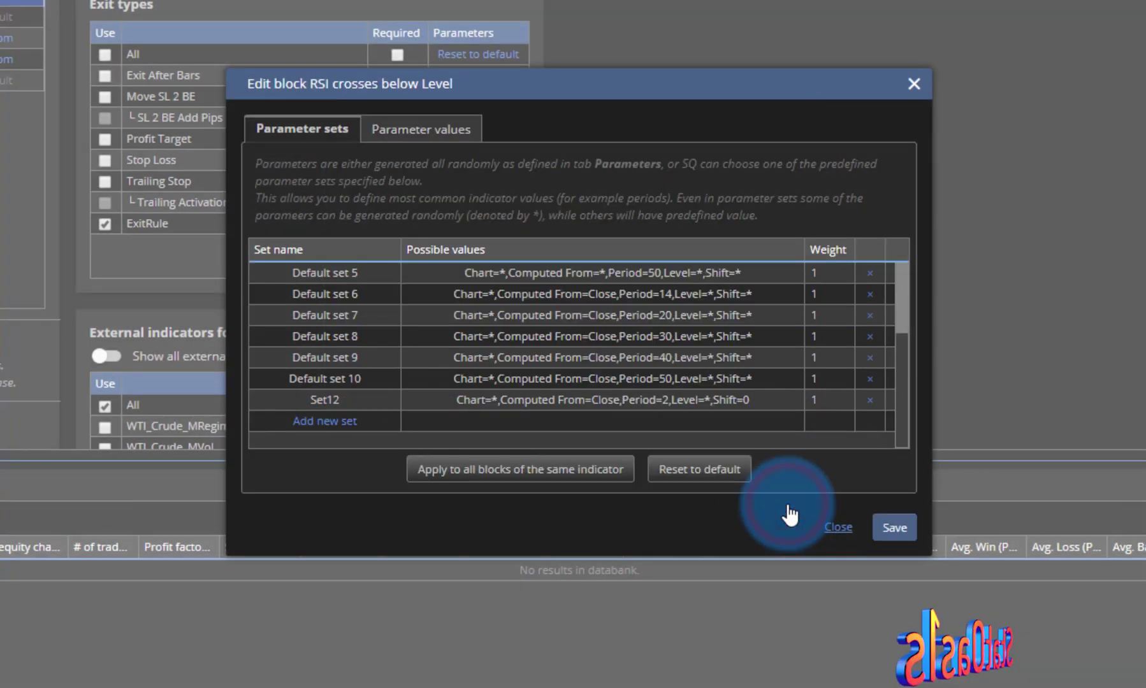
# Step: Set the weights of All random and Default sets 1 to 10 to 0 and save the RSI crosses below Level block
pyautogui.moveTo(825, 400)
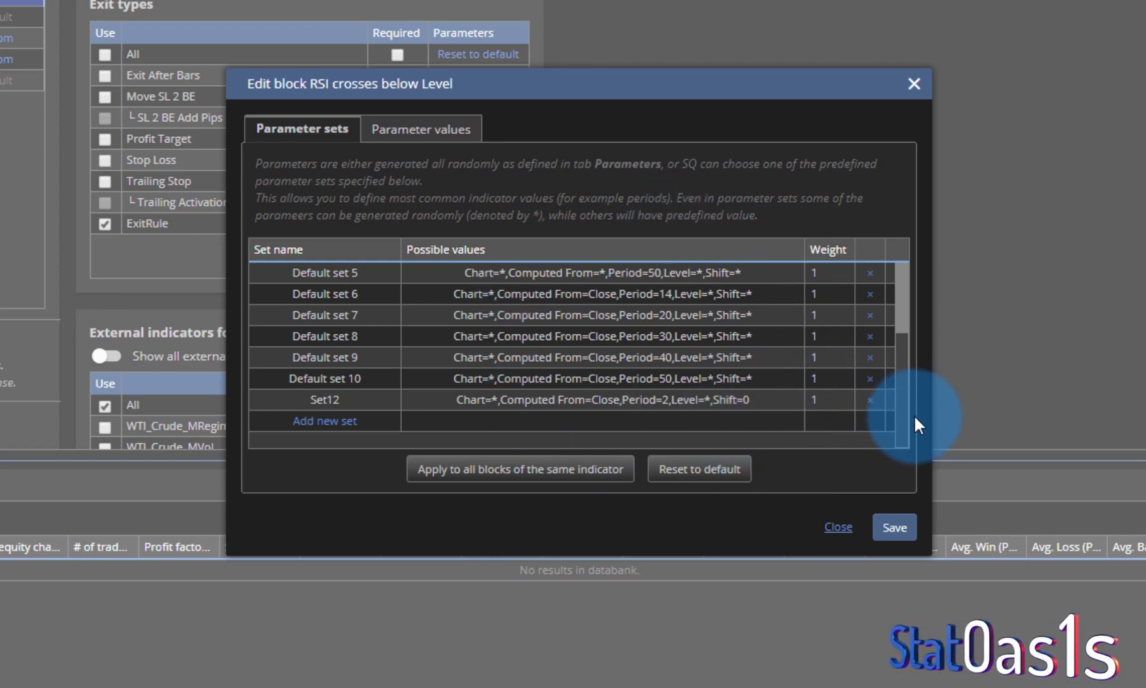
pyautogui.moveTo(902, 404); pyautogui.dragTo(882, 449)
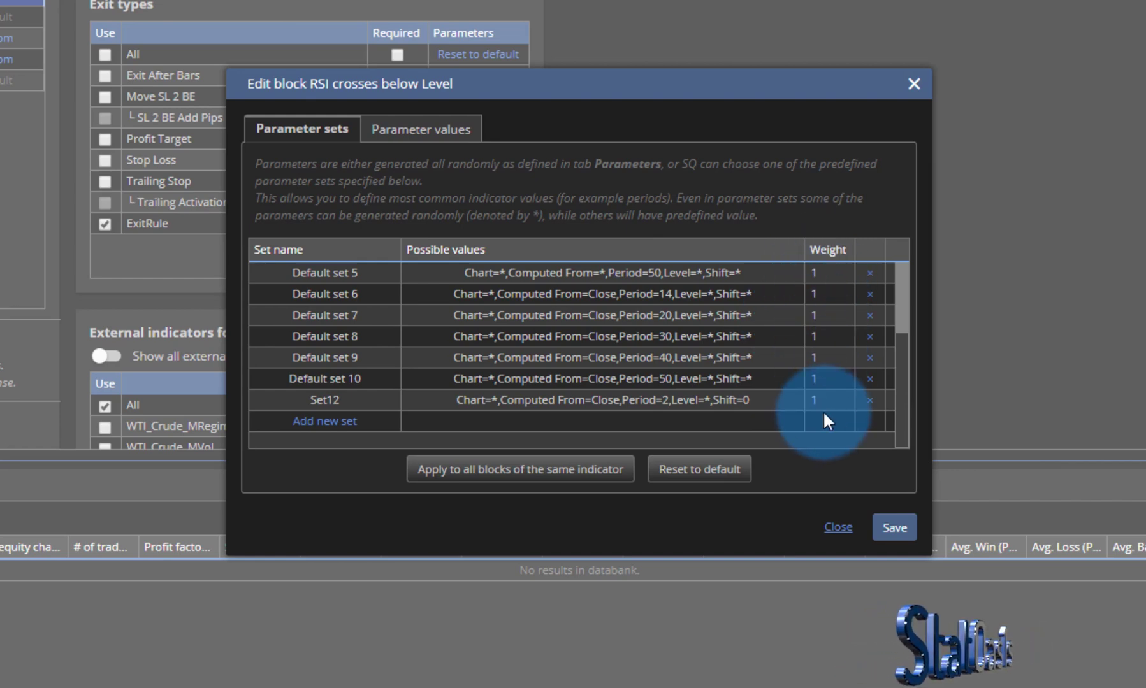
pyautogui.click(667, 400)
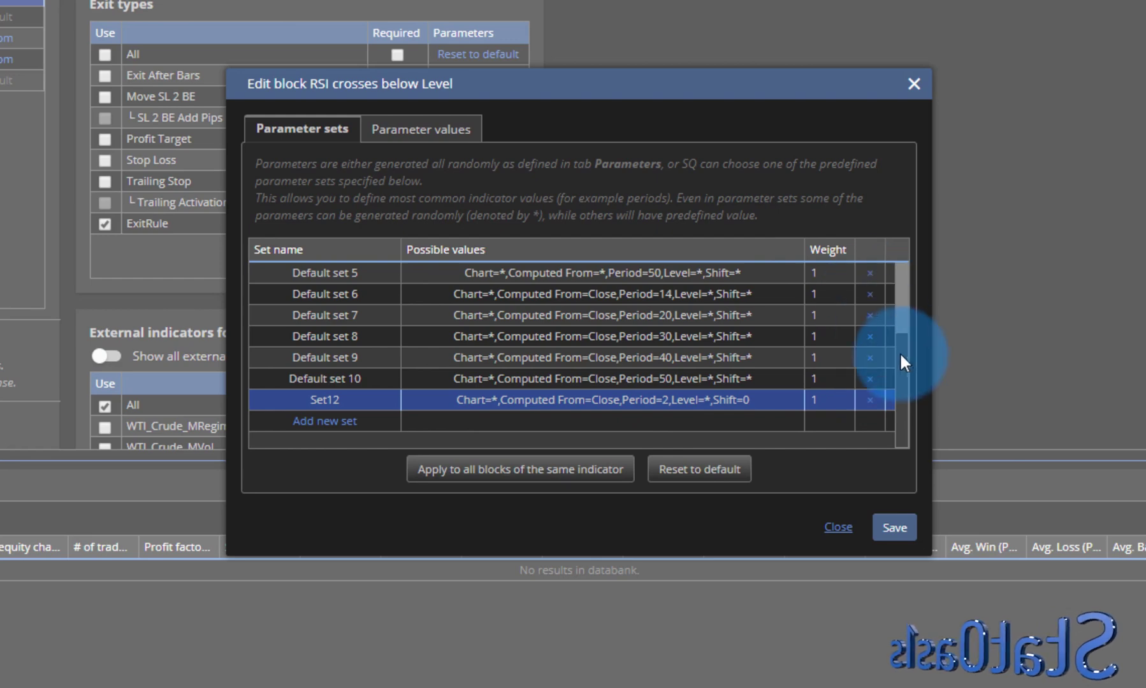
pyautogui.moveTo(901, 353); pyautogui.dragTo(906, 247)
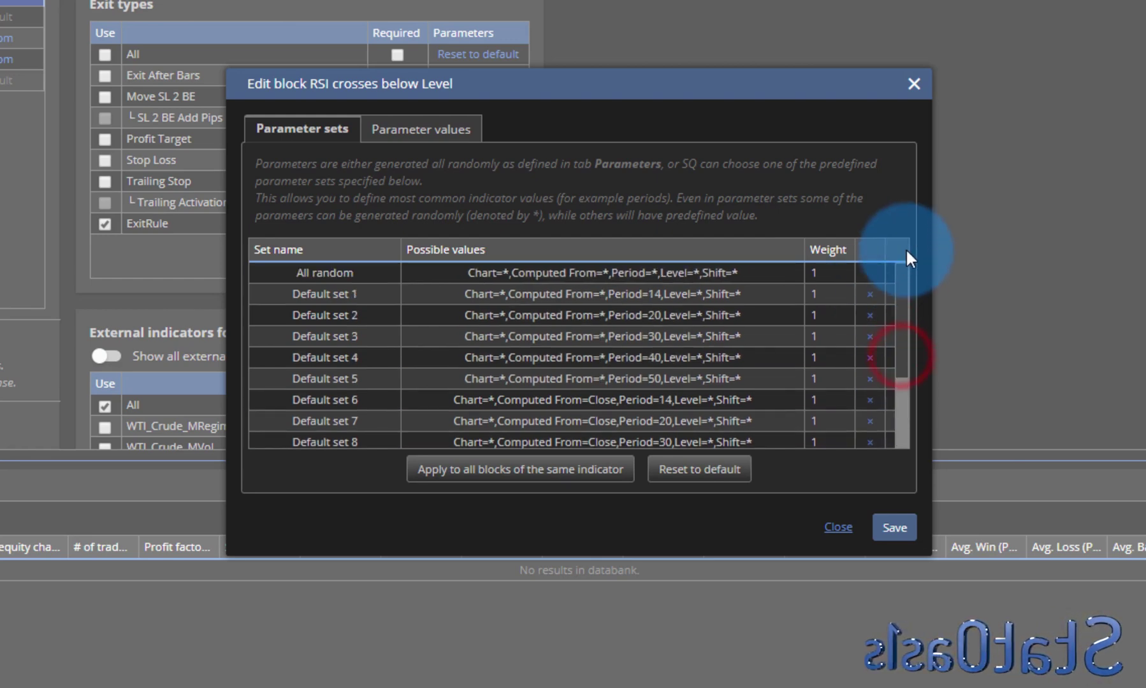
pyautogui.click(834, 272)
pyautogui.click(834, 294)
pyautogui.click(834, 315)
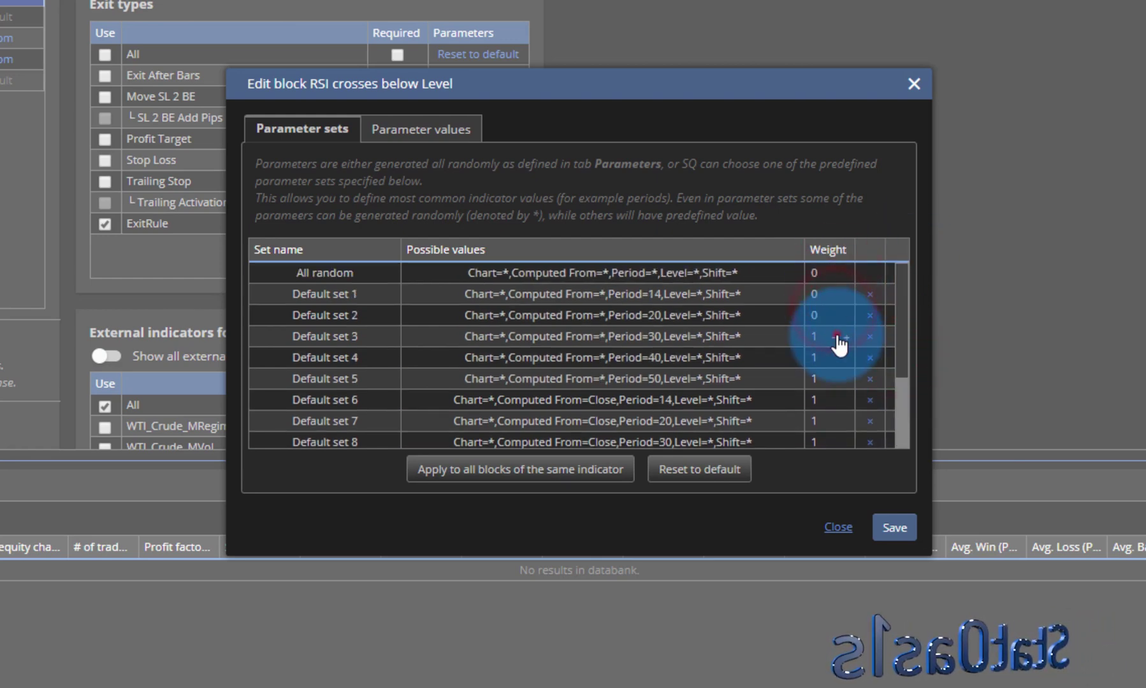
pyautogui.click(833, 336)
pyautogui.click(834, 357)
pyautogui.click(834, 378)
pyautogui.click(833, 399)
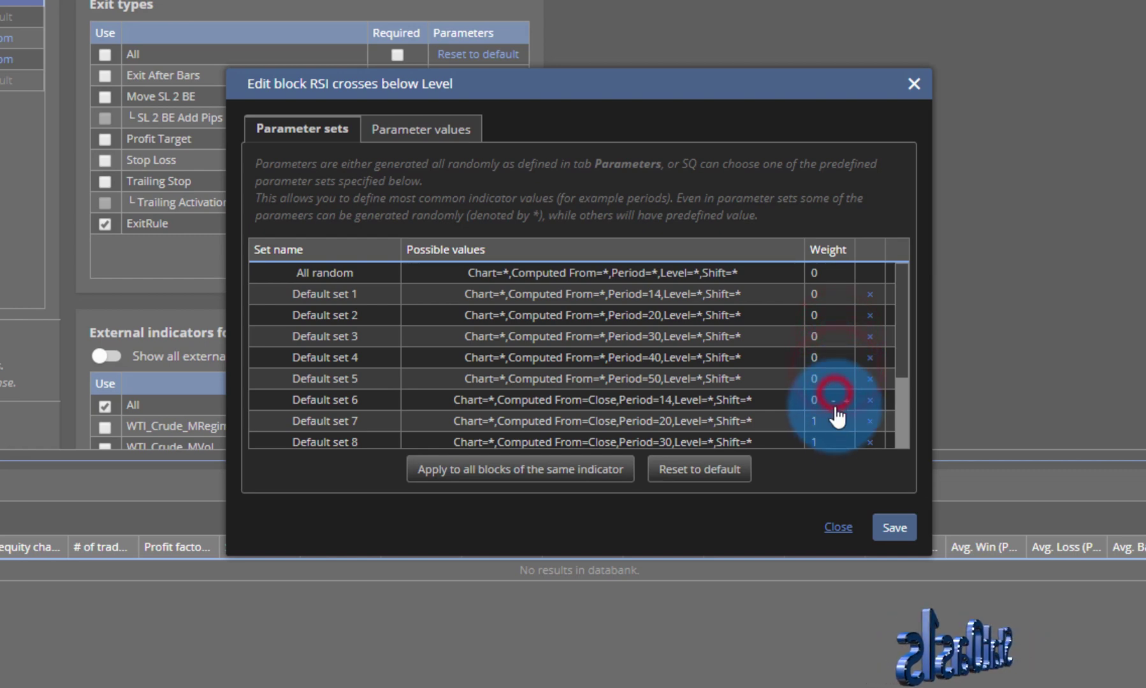
pyautogui.click(834, 421)
pyautogui.click(835, 442)
pyautogui.scroll(-3, 836, 439)
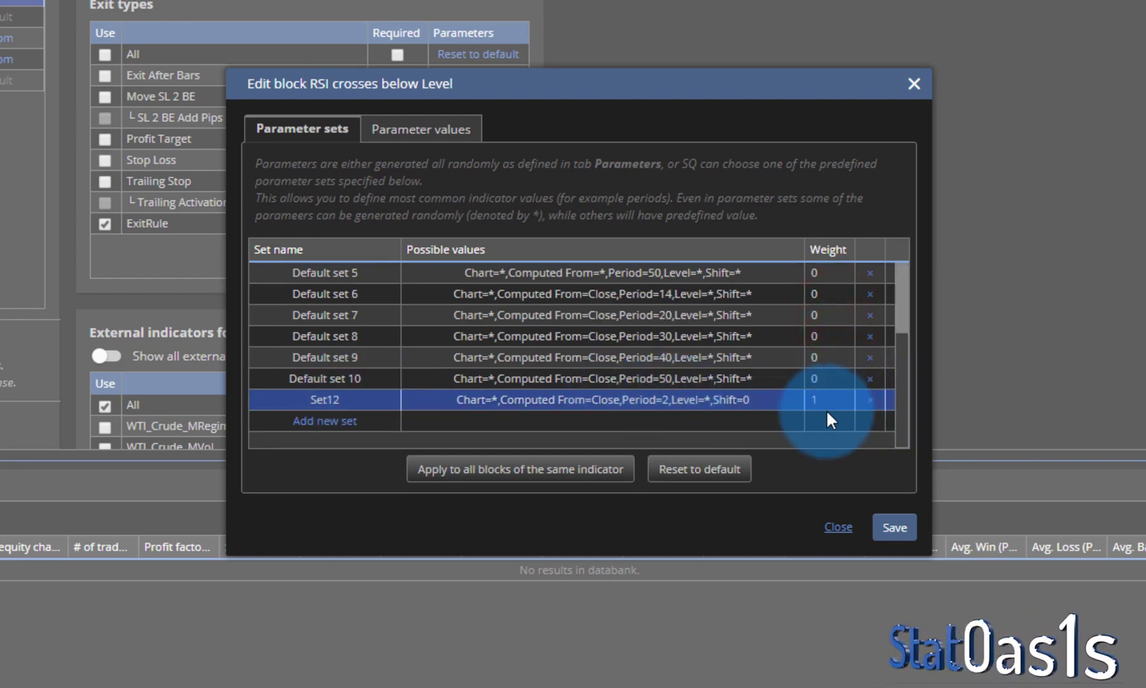
pyautogui.moveTo(825, 398)
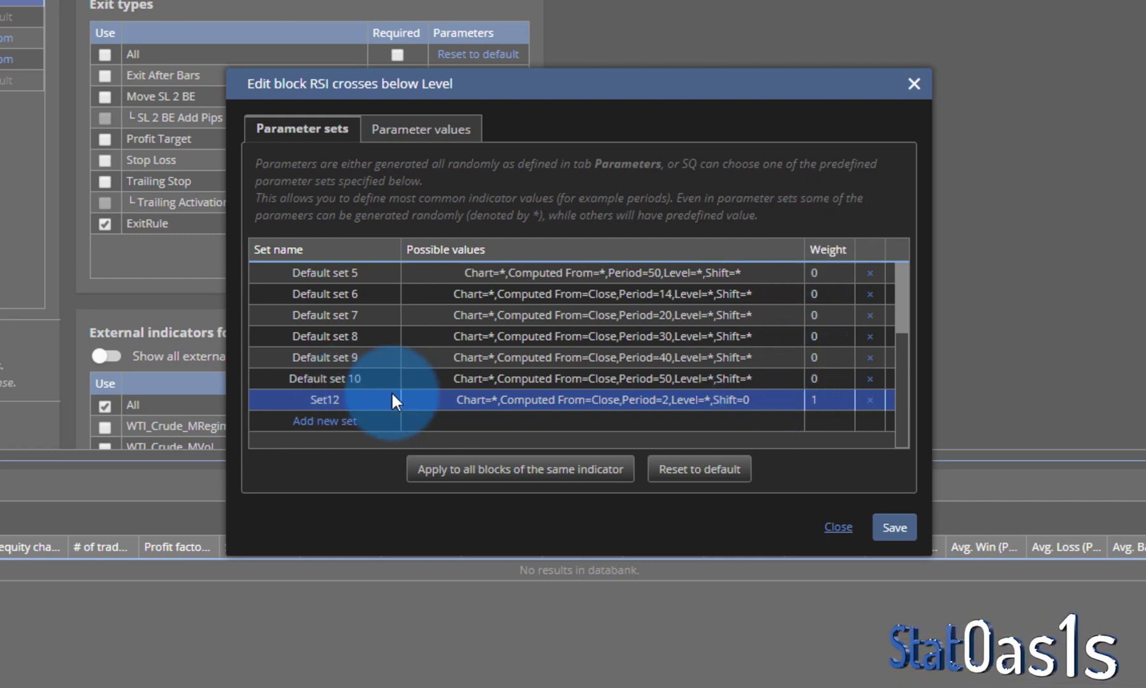
pyautogui.click(894, 527)
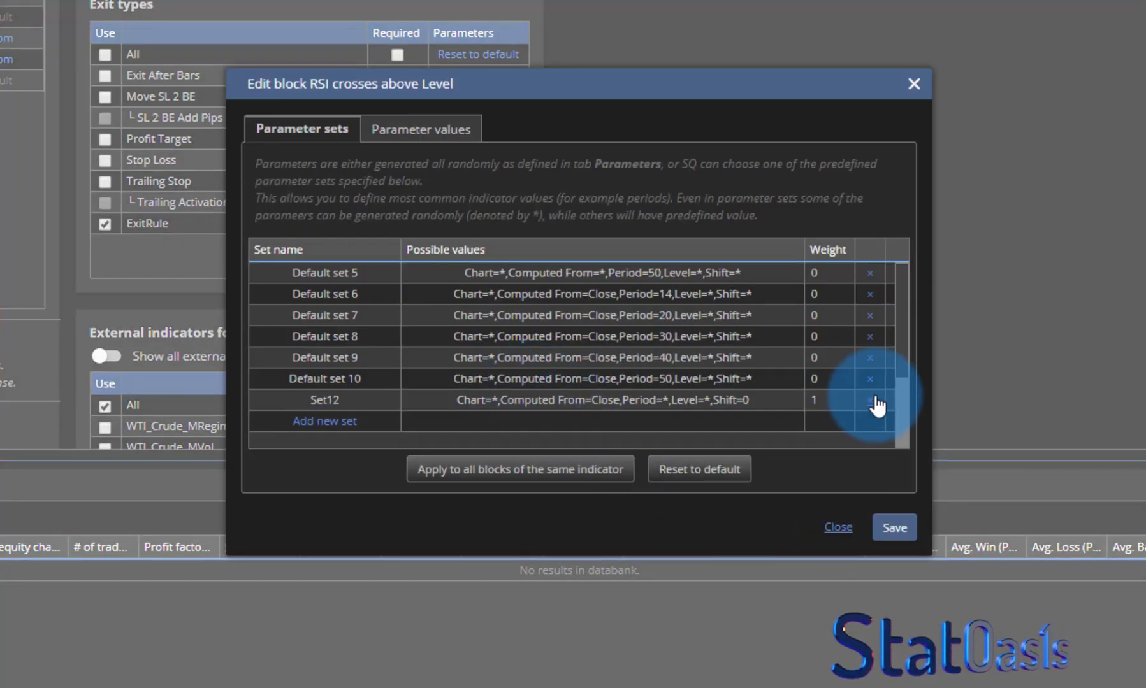
# Step: Set the Period of Set12 in the RSI crosses above Level block to a fixed value of 2
pyautogui.doubleClick(437, 398)
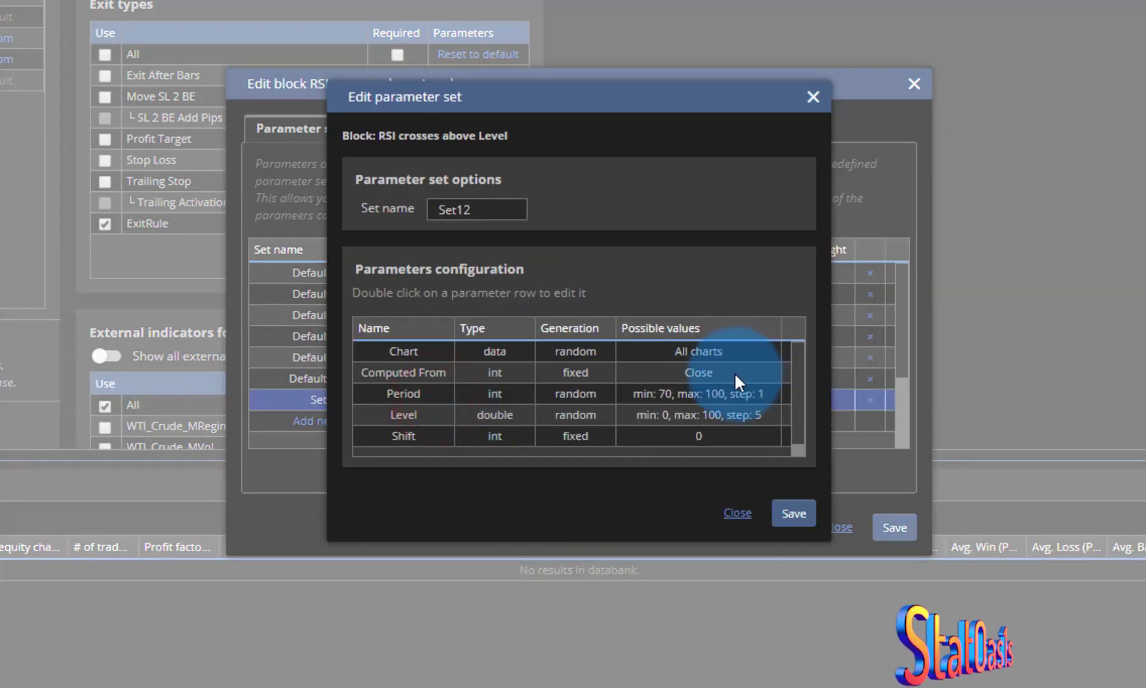
pyautogui.doubleClick(647, 393)
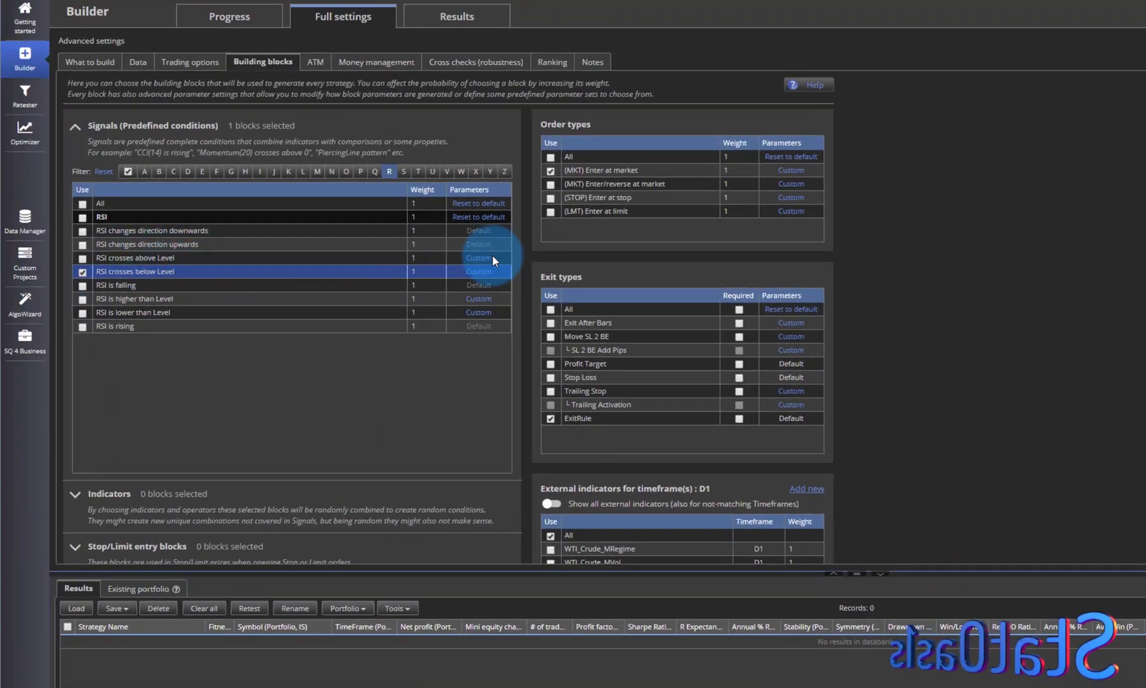
# Step: Check Set12 and the set weights of the RSI crosses above Level block, save them, and enable that signal
pyautogui.click(480, 259)
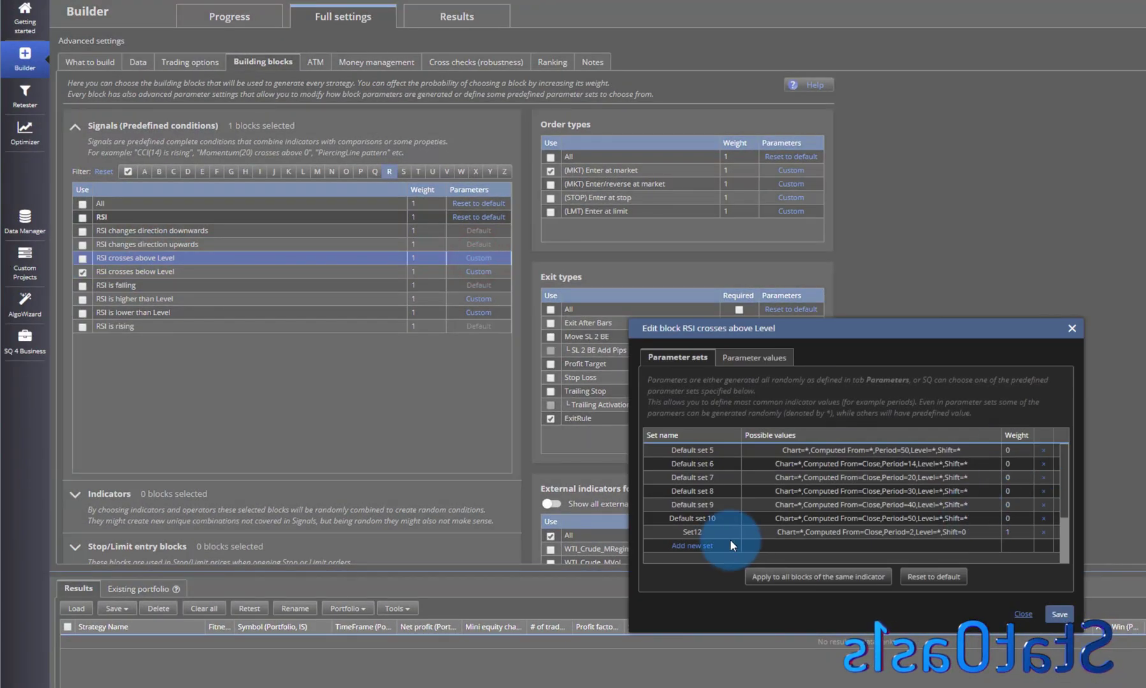
pyautogui.doubleClick(762, 532)
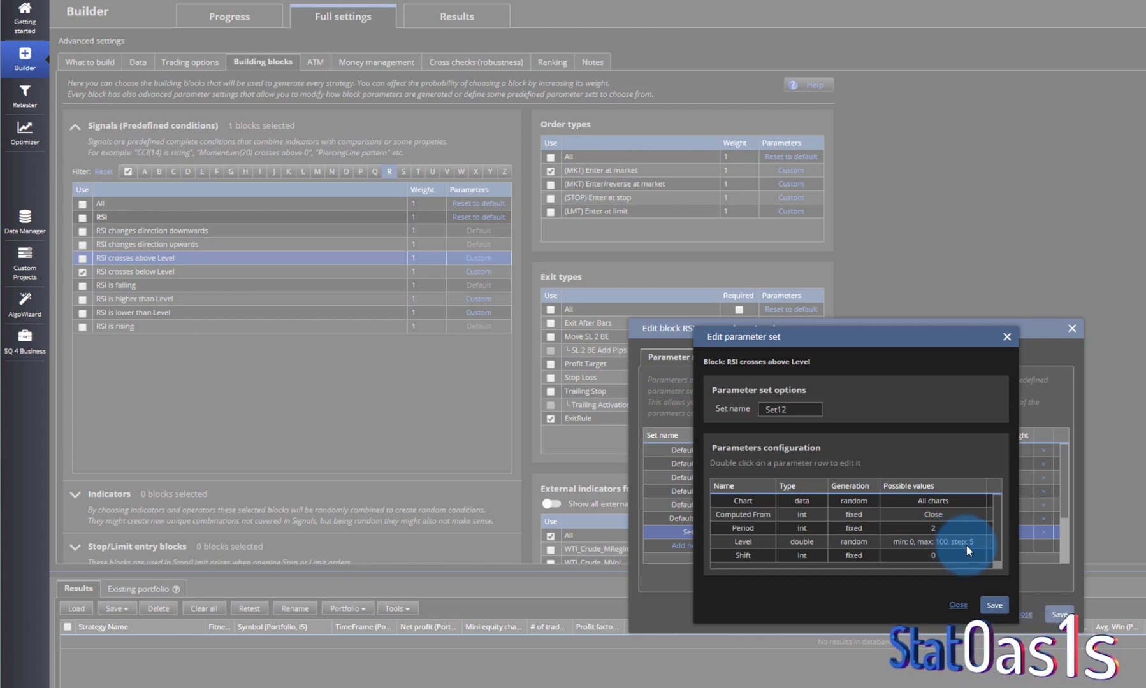
pyautogui.click(994, 605)
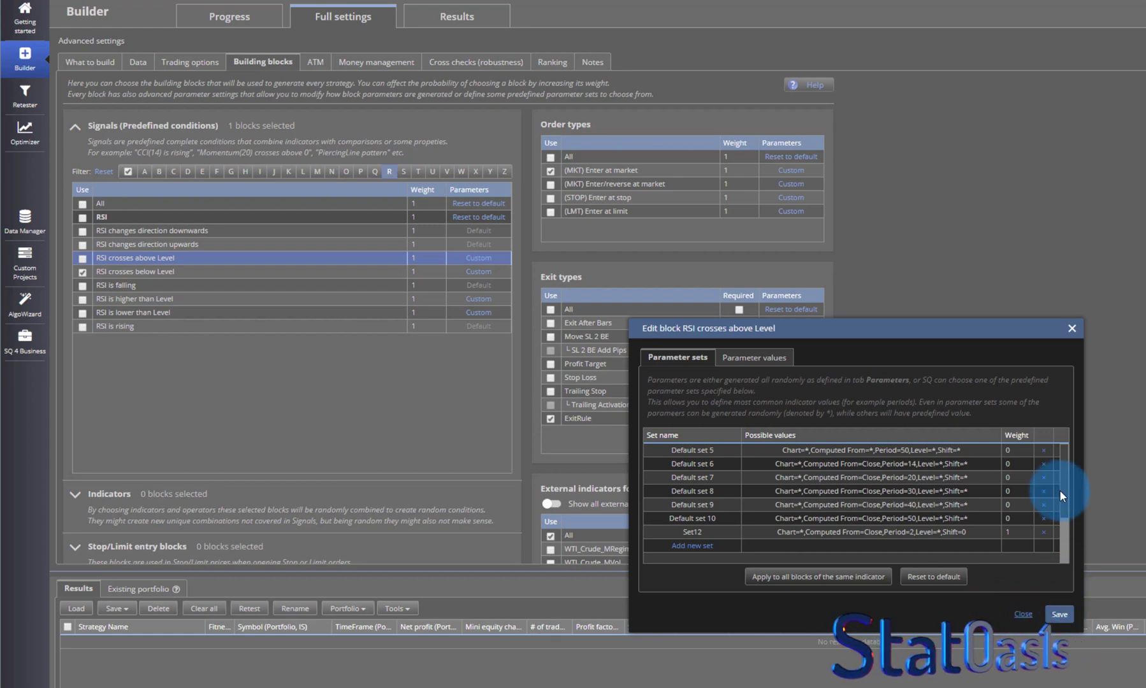
pyautogui.moveTo(1067, 507); pyautogui.dragTo(1070, 446)
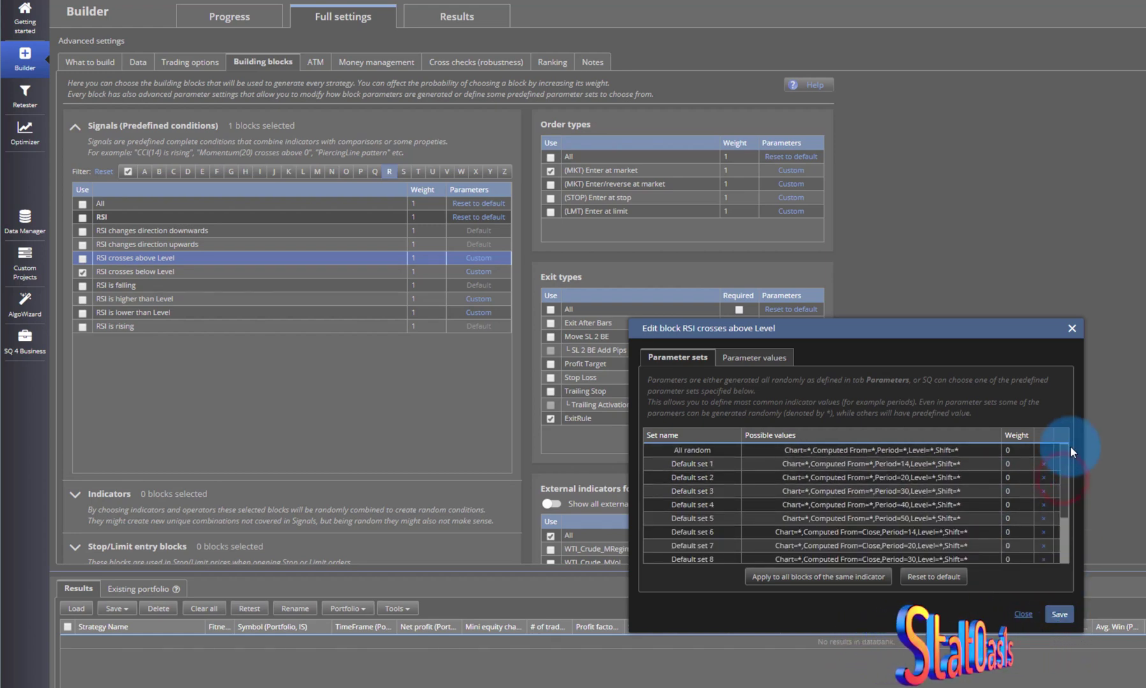
pyautogui.click(1059, 614)
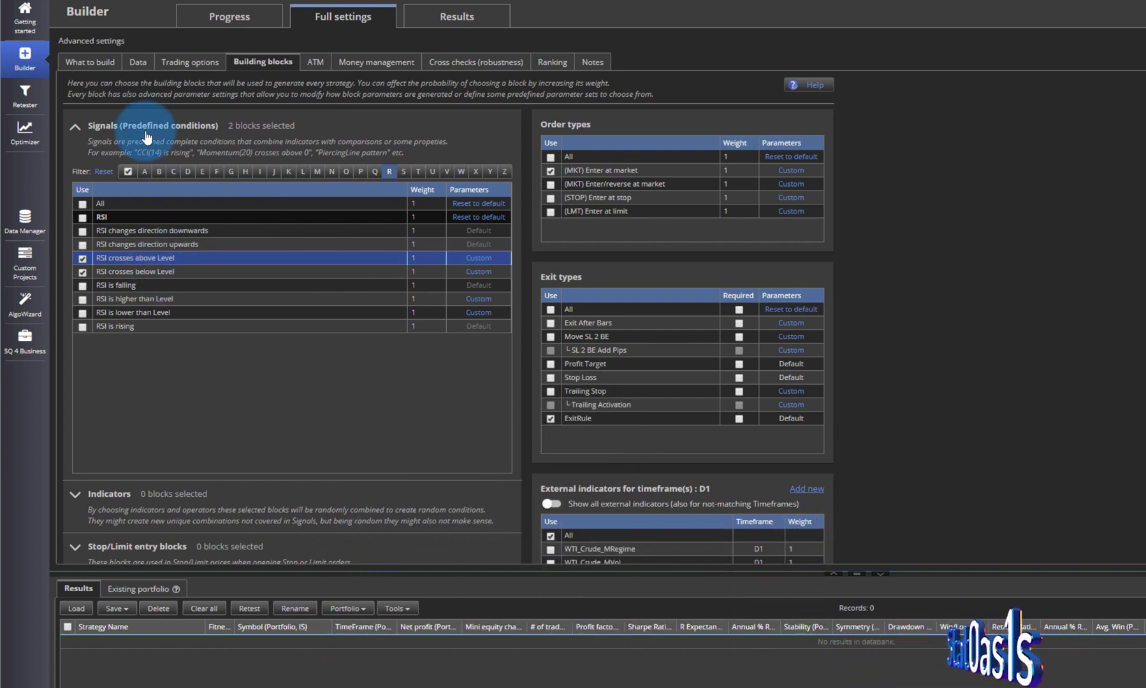
# Step: Review the build configuration, the backtest data settings and the selected building blocks
pyautogui.click(79, 62)
pyautogui.click(285, 302)
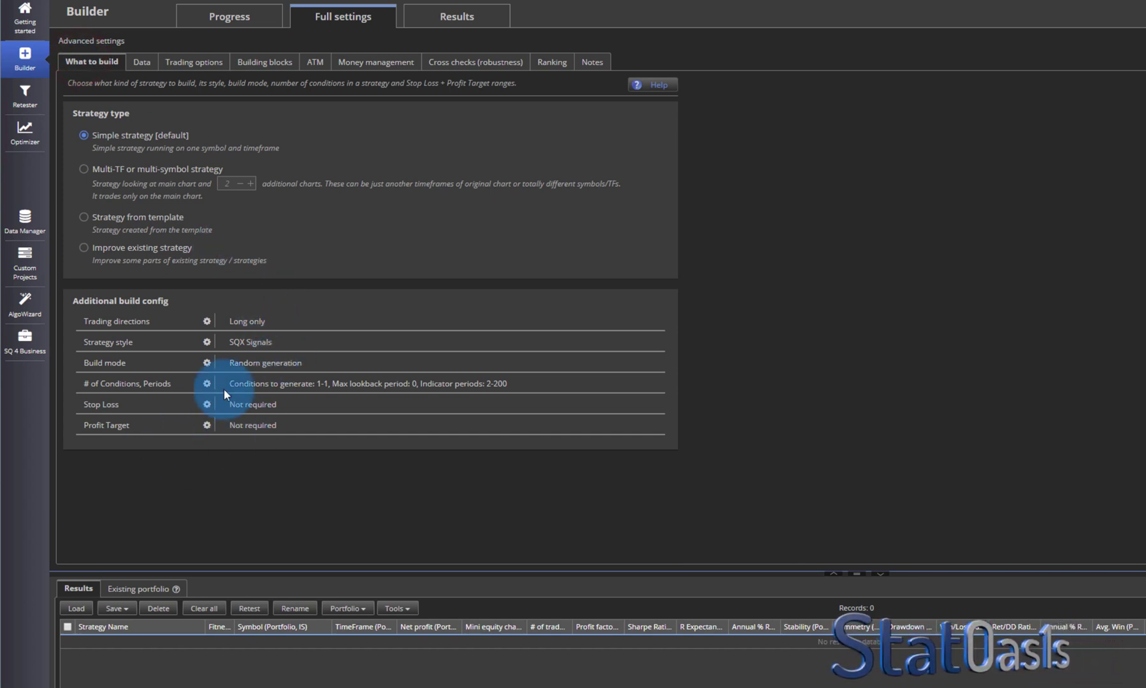
pyautogui.click(143, 62)
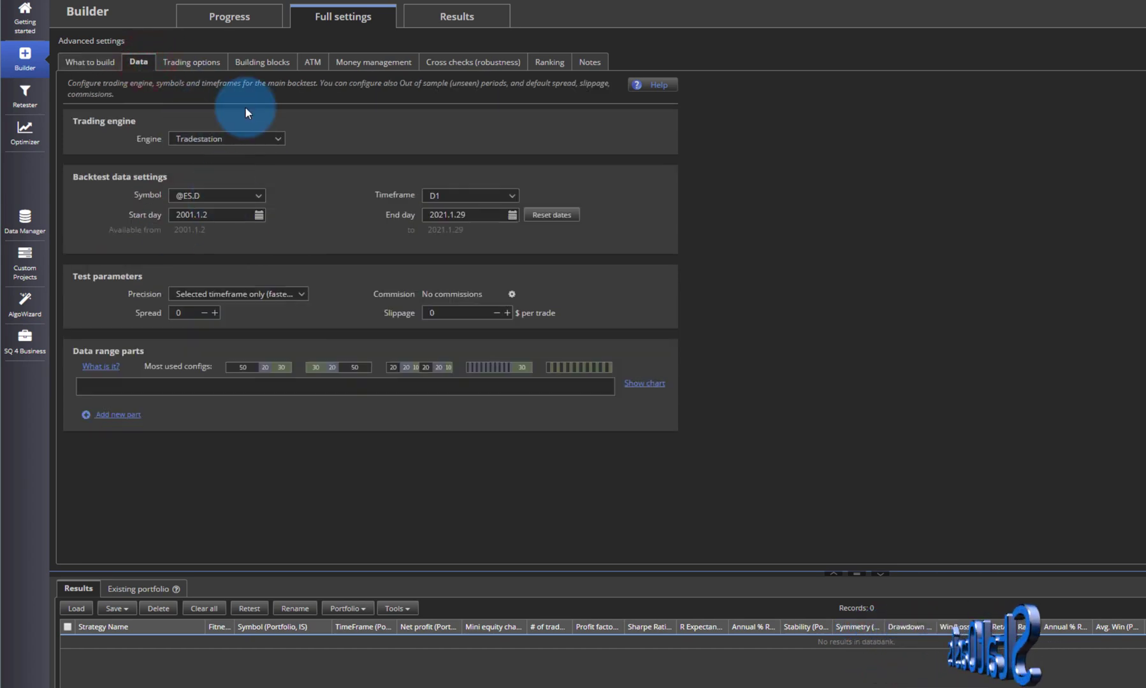
pyautogui.click(260, 66)
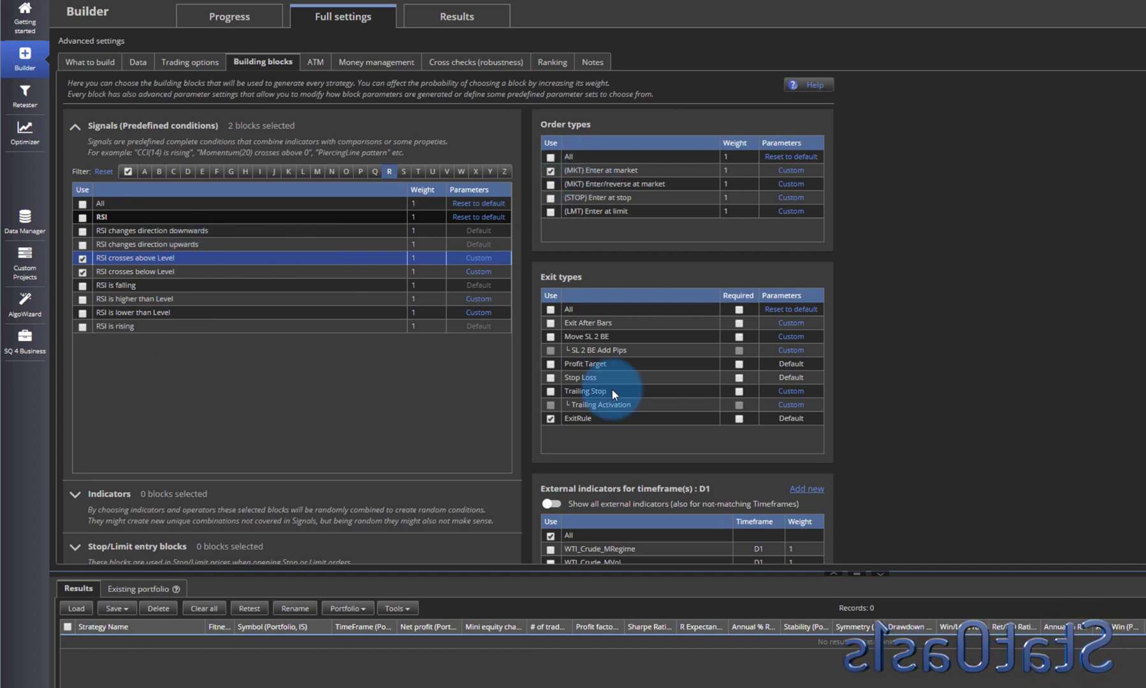
# Step: Check the parameters of Set12 in the RSI crosses below Level block and save the set and the block
pyautogui.click(171, 272)
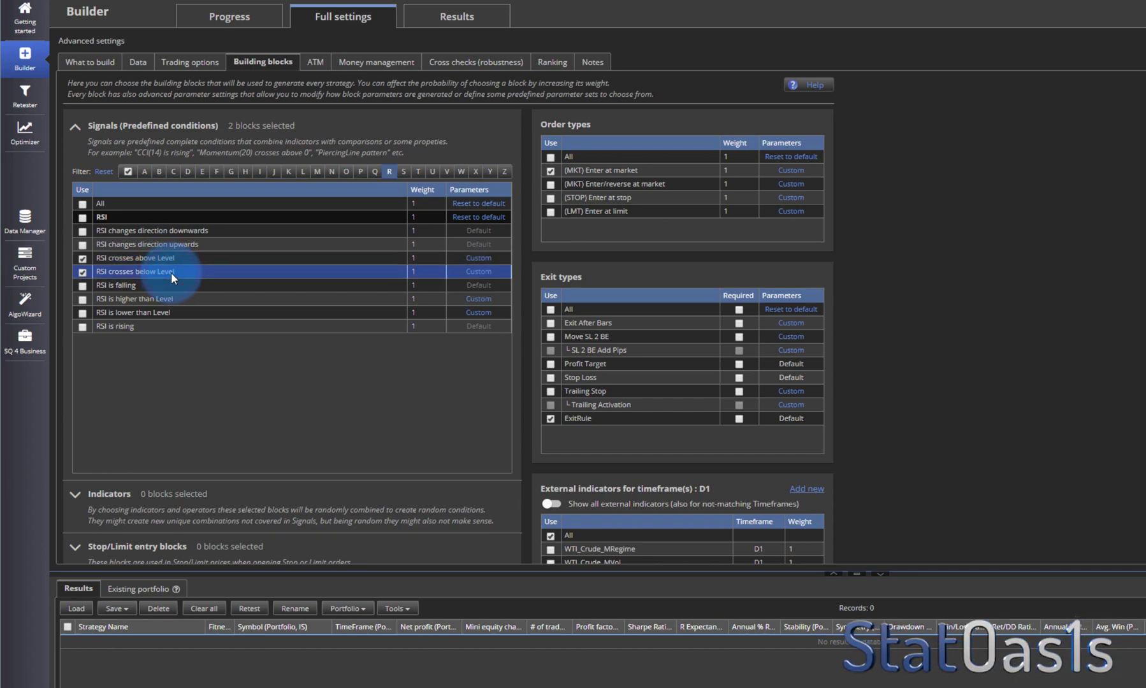
pyautogui.click(468, 272)
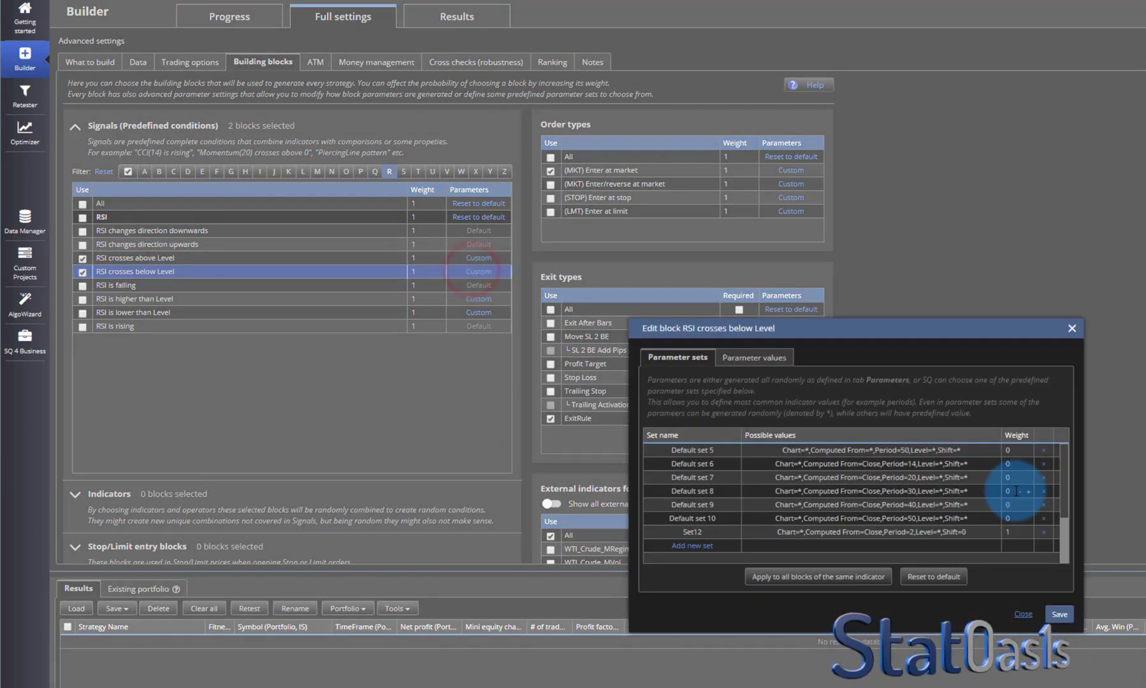
pyautogui.doubleClick(931, 531)
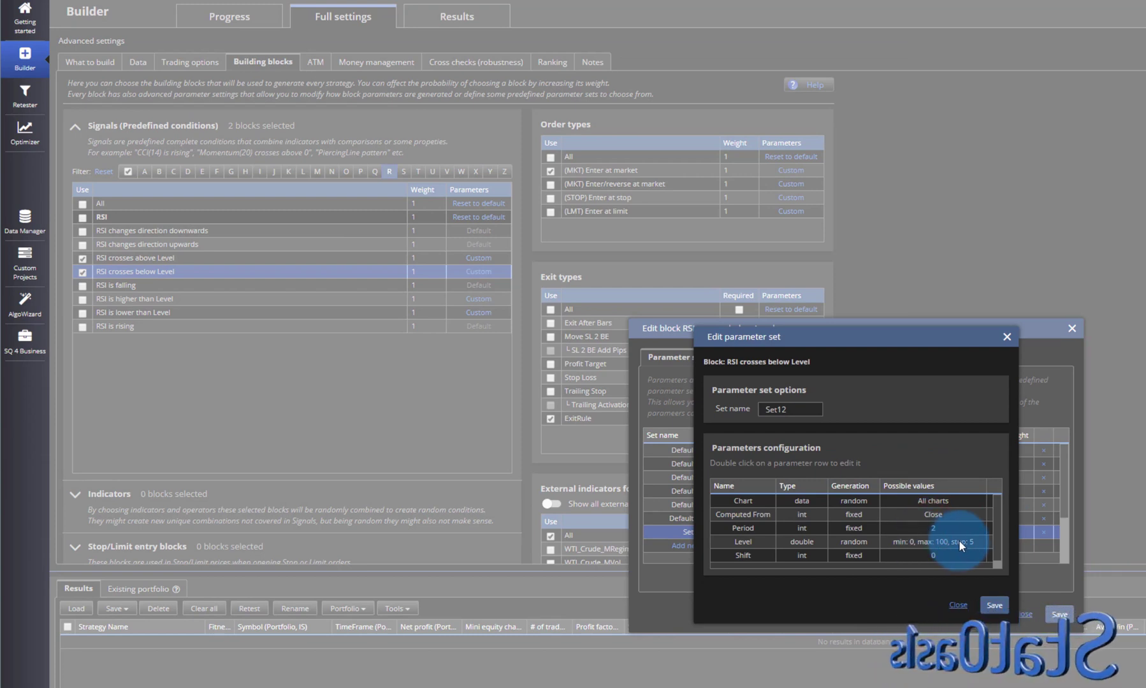
pyautogui.click(990, 606)
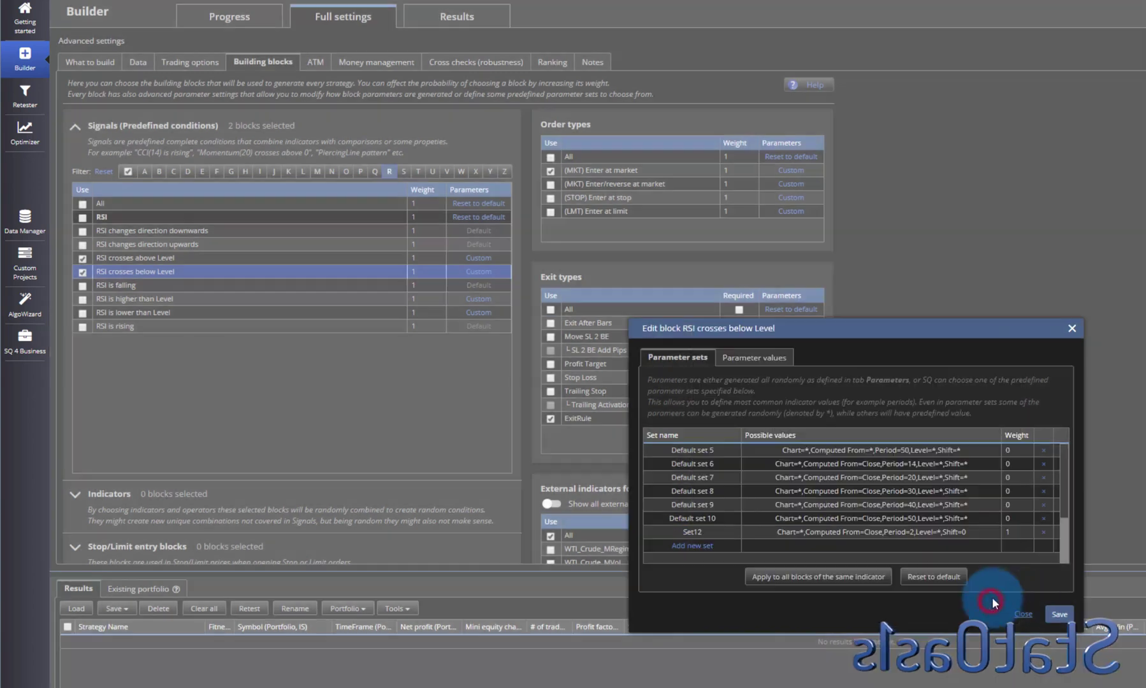
pyautogui.click(1058, 613)
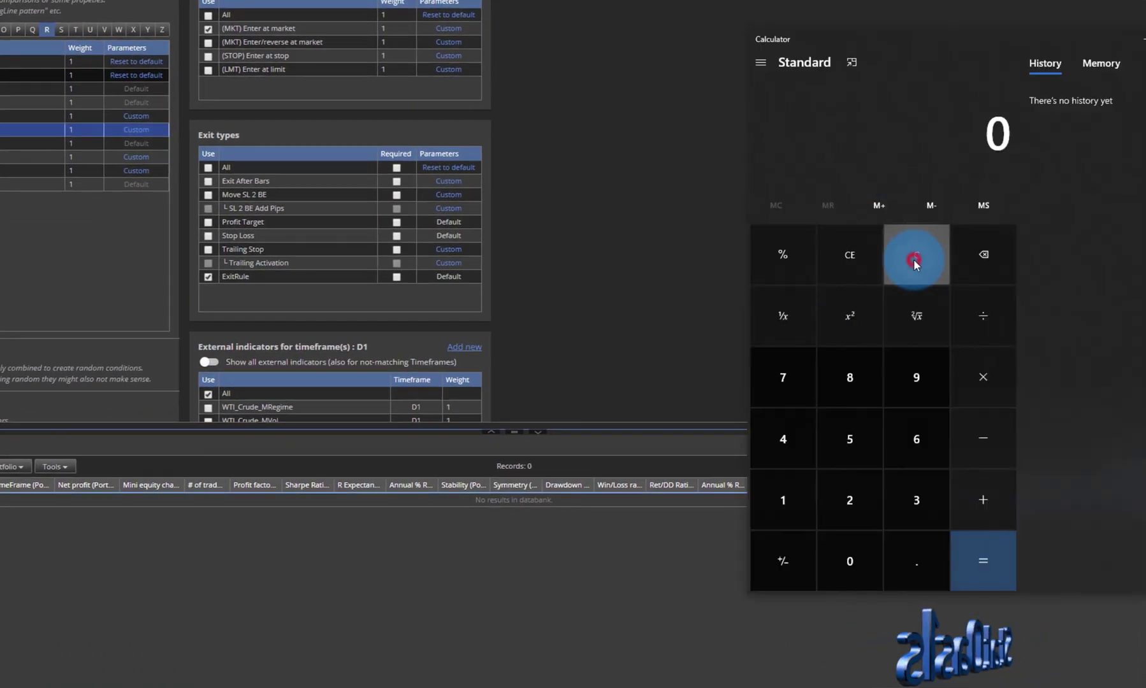
# Step: Switch to Calculator and multiply 19 by 2
pyautogui.write('19')
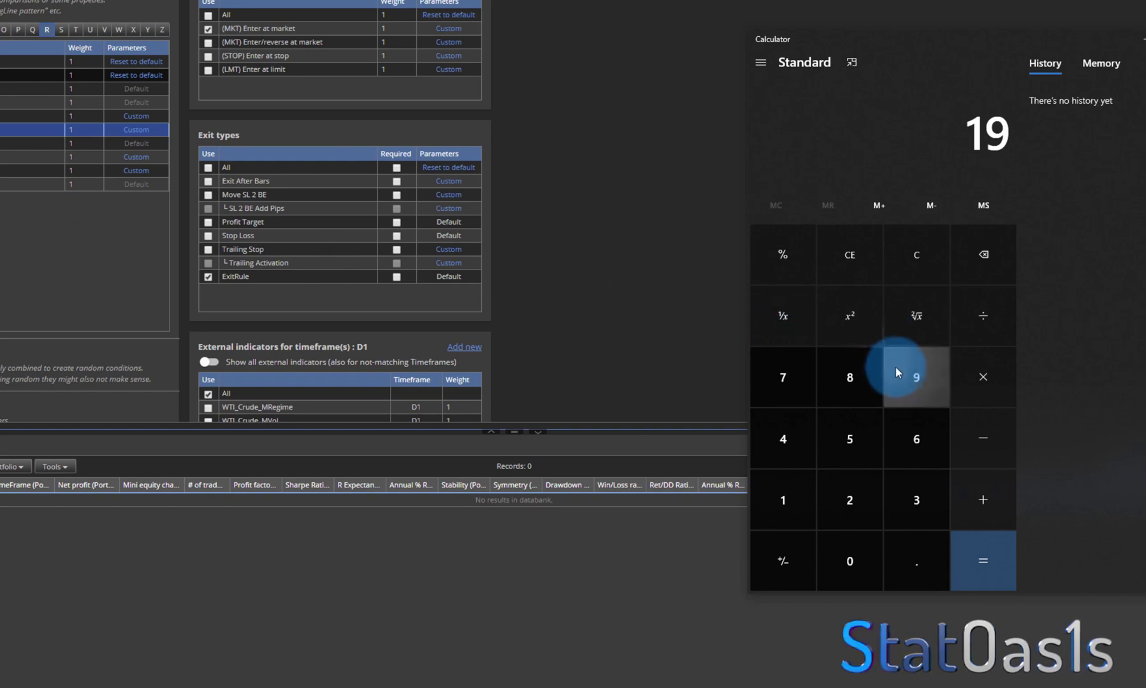
pyautogui.click(981, 376)
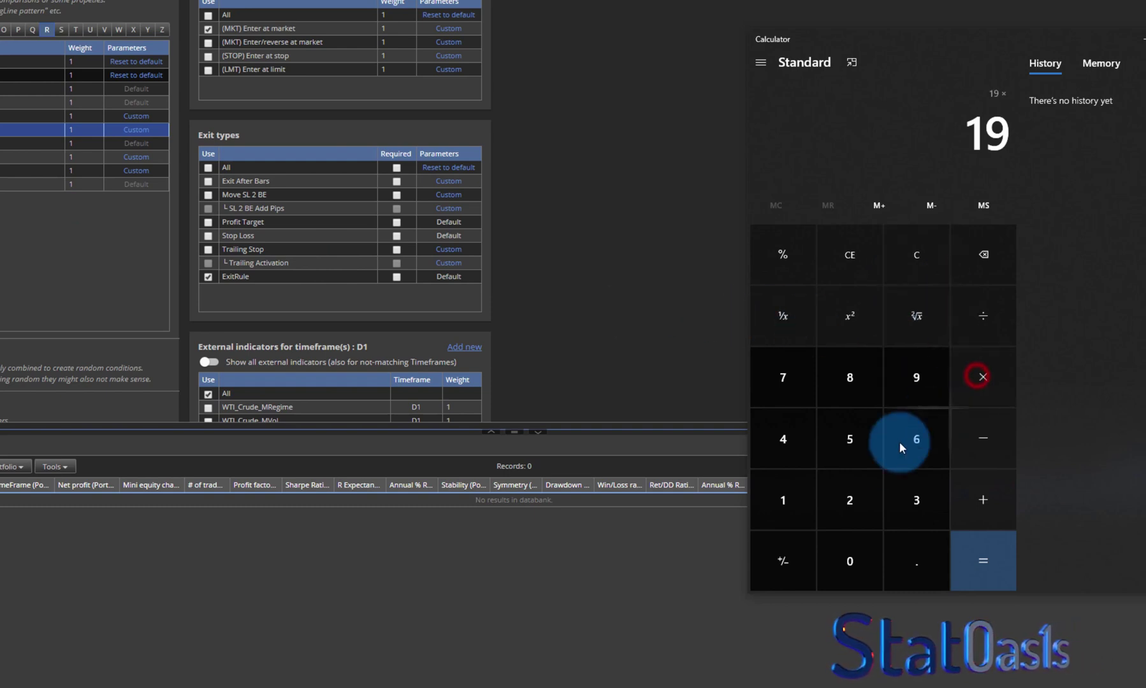
pyautogui.click(850, 497)
pyautogui.click(986, 564)
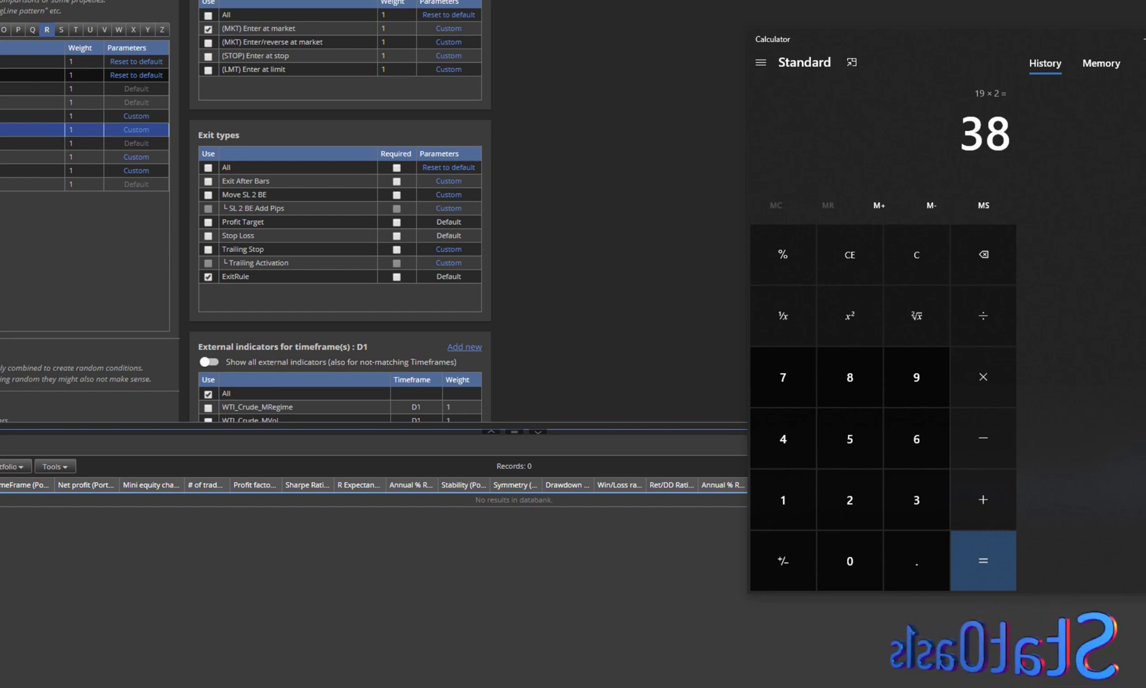
# Step: Multiply the calculated value by 38 and subtract 38 from the product
pyautogui.click(831, 212)
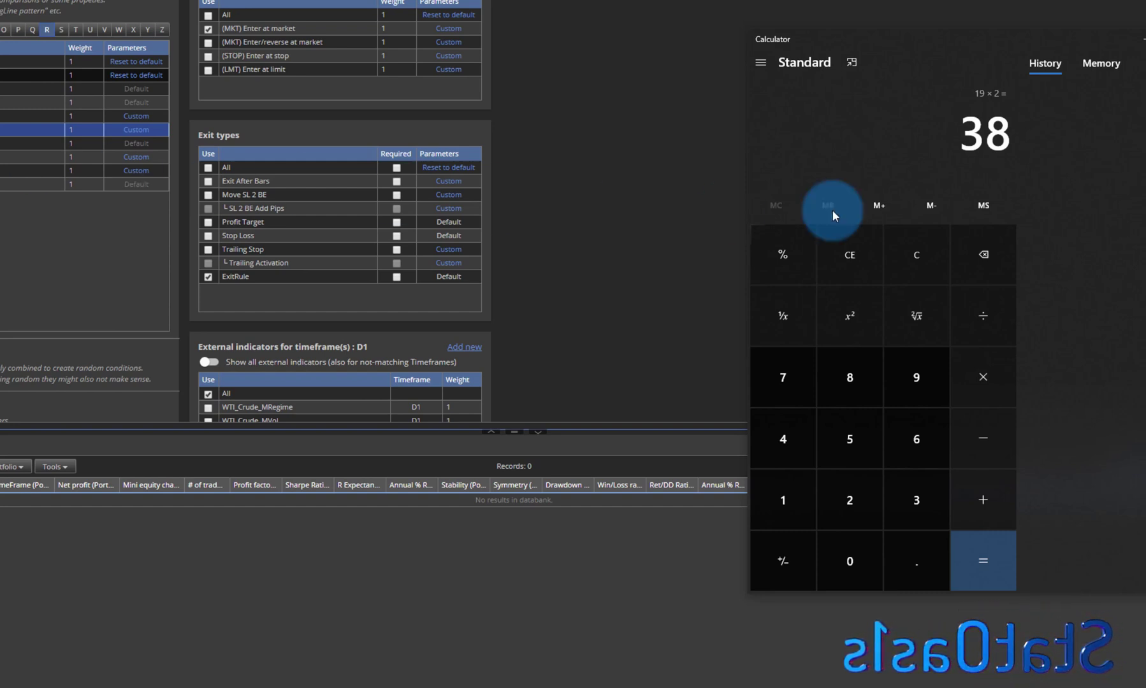
pyautogui.click(983, 377)
pyautogui.click(916, 493)
pyautogui.click(844, 385)
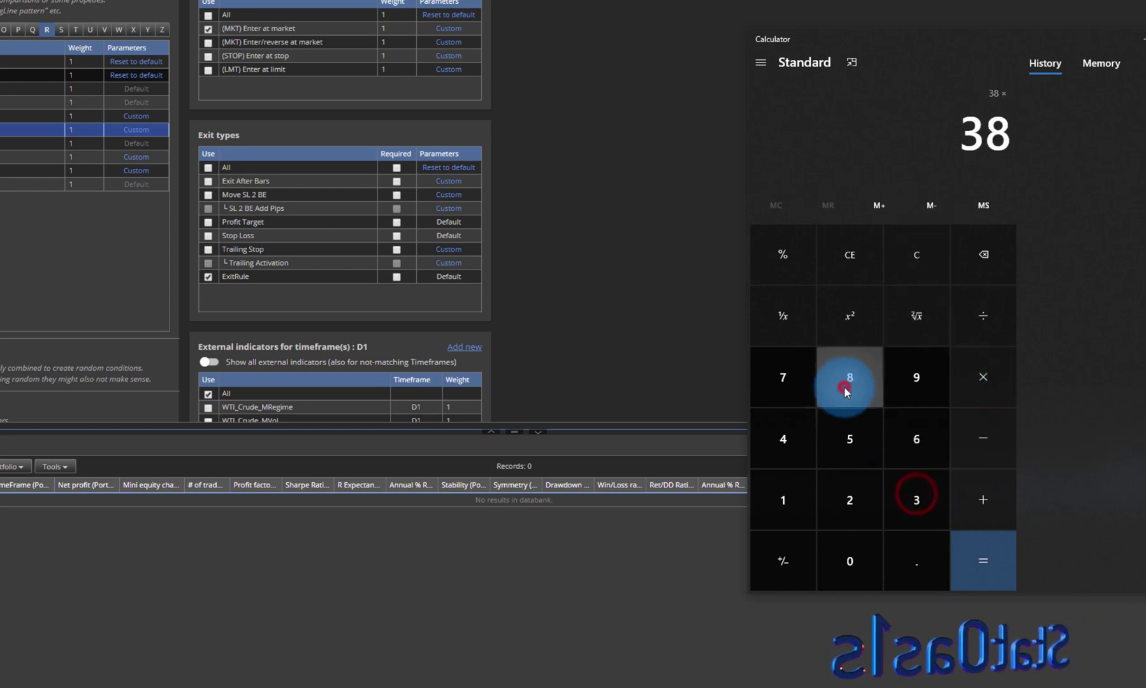
pyautogui.click(967, 560)
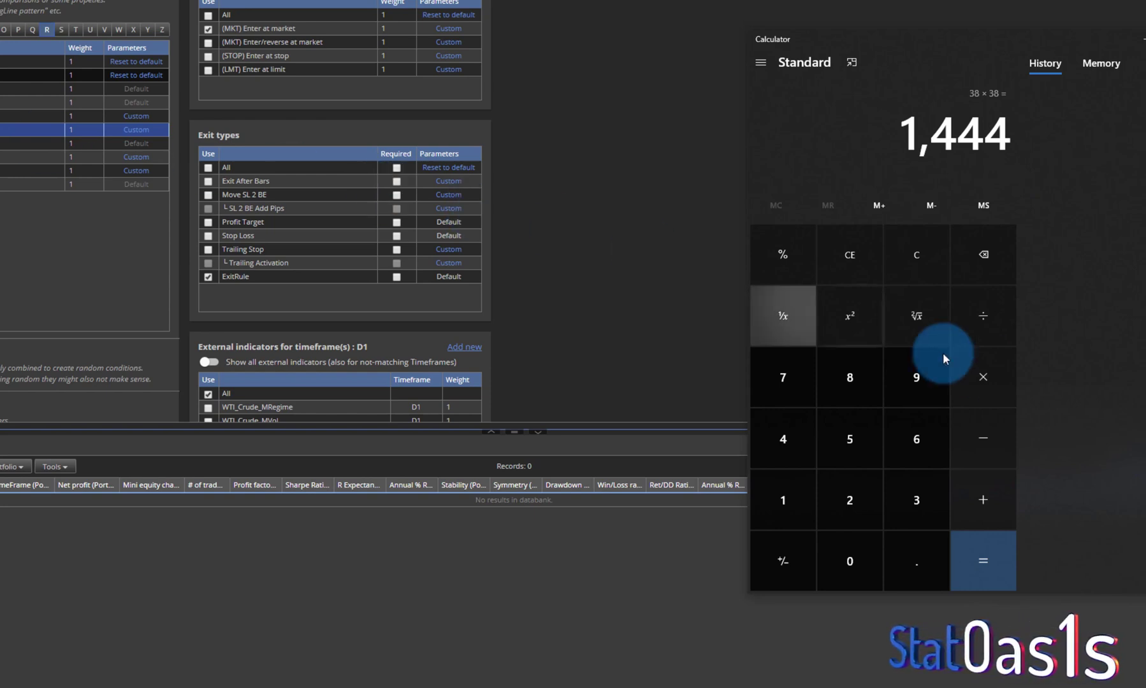
pyautogui.click(914, 479)
pyautogui.click(843, 372)
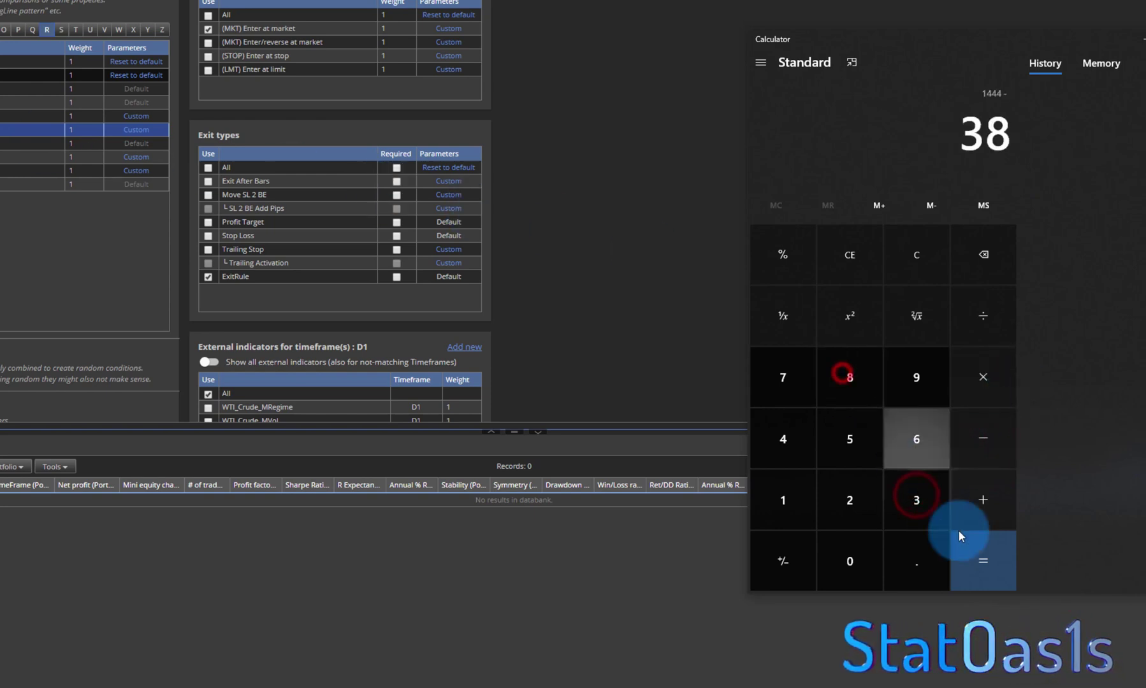
pyautogui.click(982, 565)
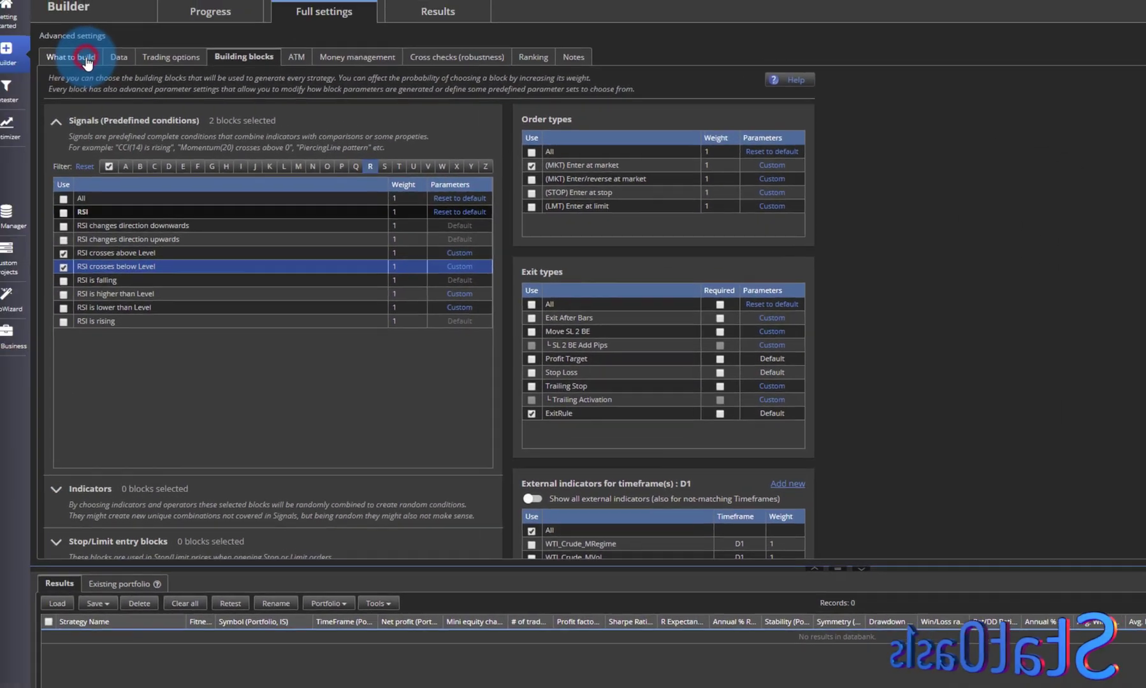
# Step: Review the Builder's build mode options, ranking and filter conditions, and cross check settings without changing them
pyautogui.click(84, 46)
pyautogui.click(207, 366)
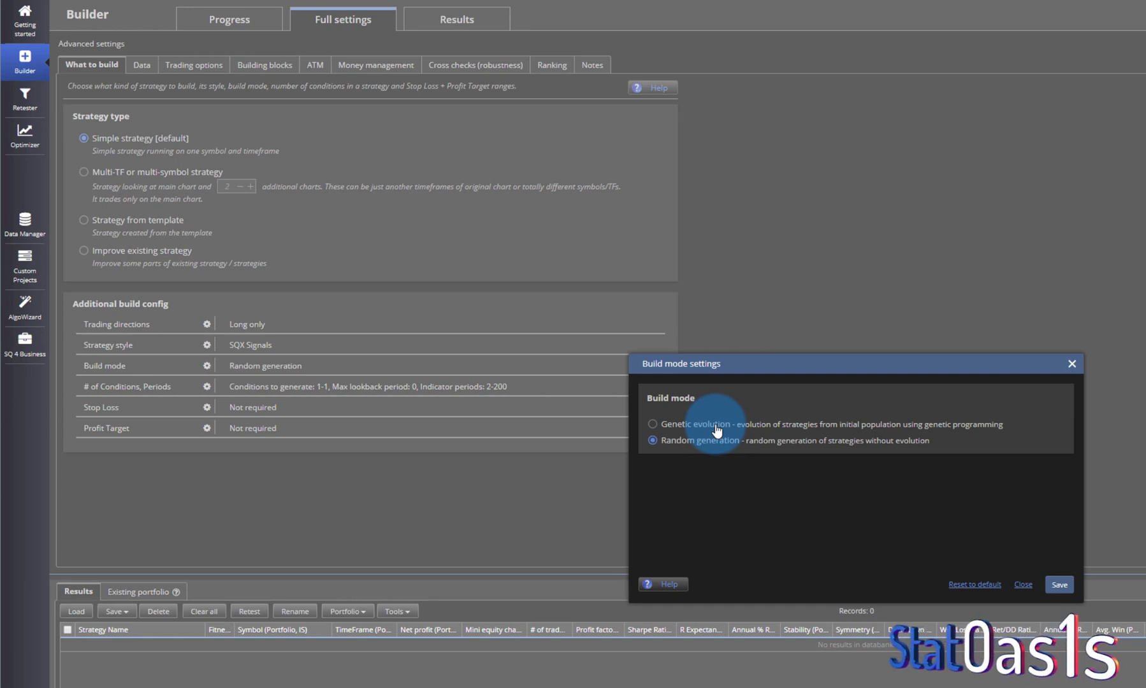
pyautogui.click(1024, 584)
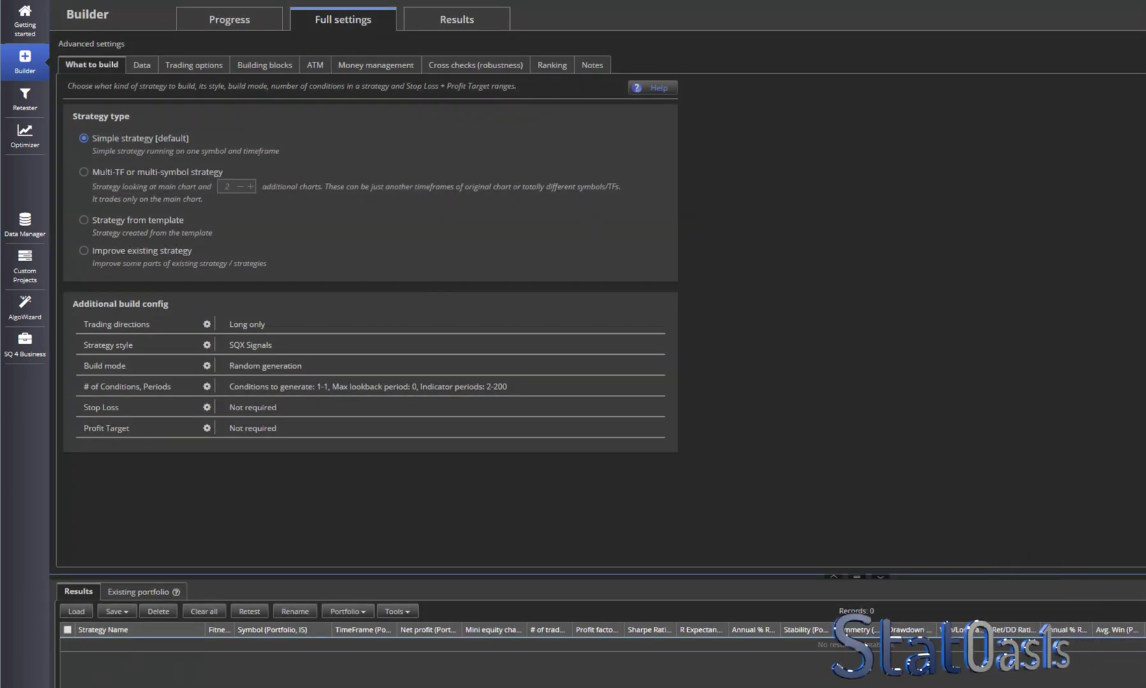
pyautogui.click(541, 65)
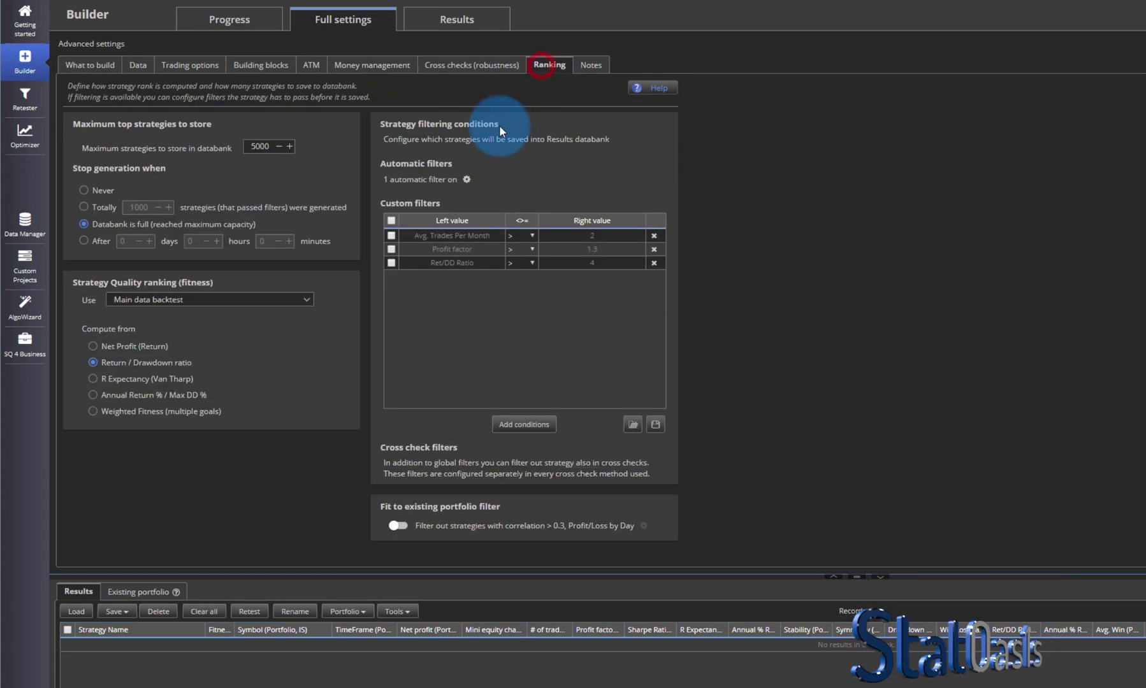
pyautogui.click(471, 66)
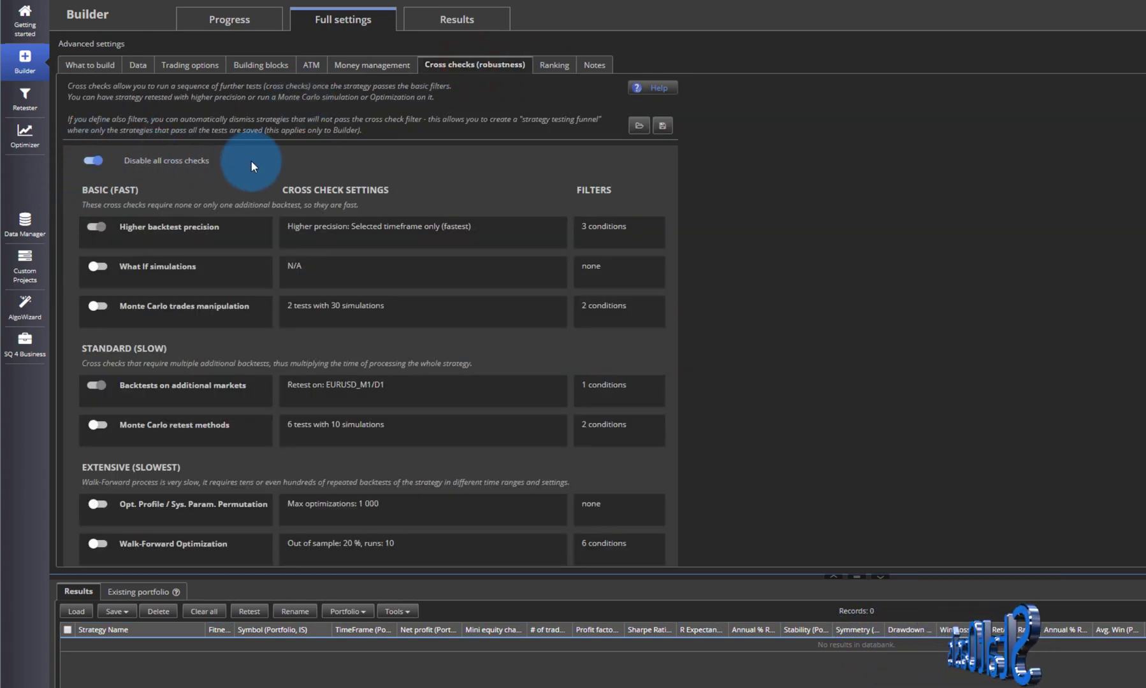
# Step: Start the random strategy generation in the Builder and stop it after about a minute and a half
pyautogui.click(230, 21)
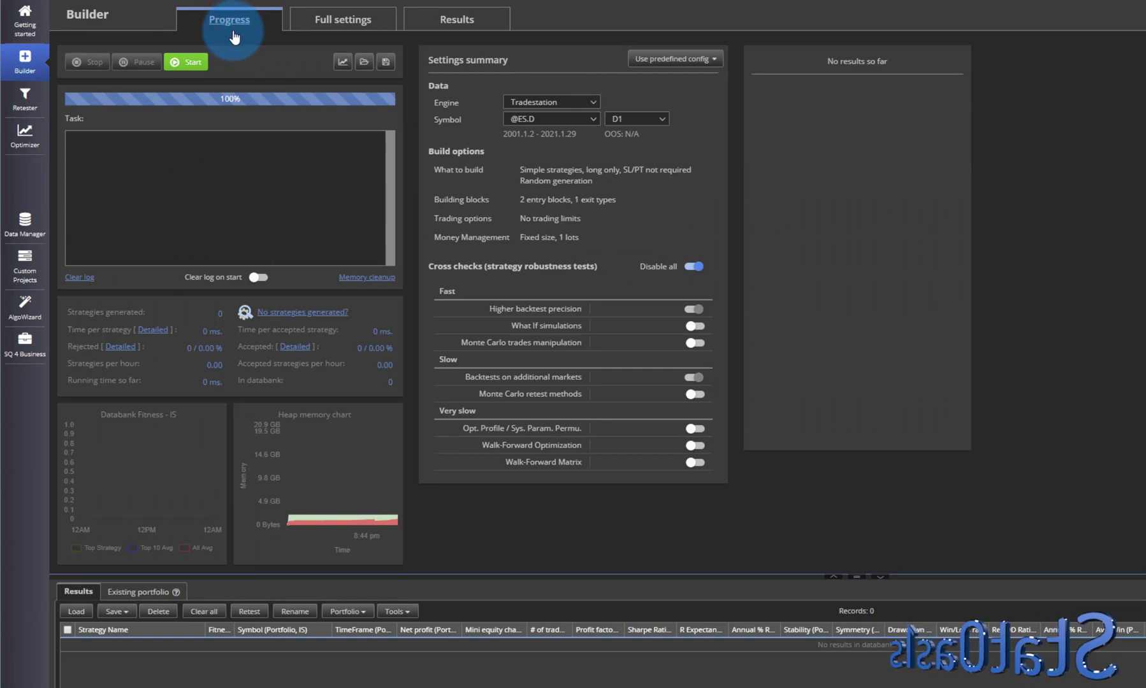
pyautogui.click(192, 63)
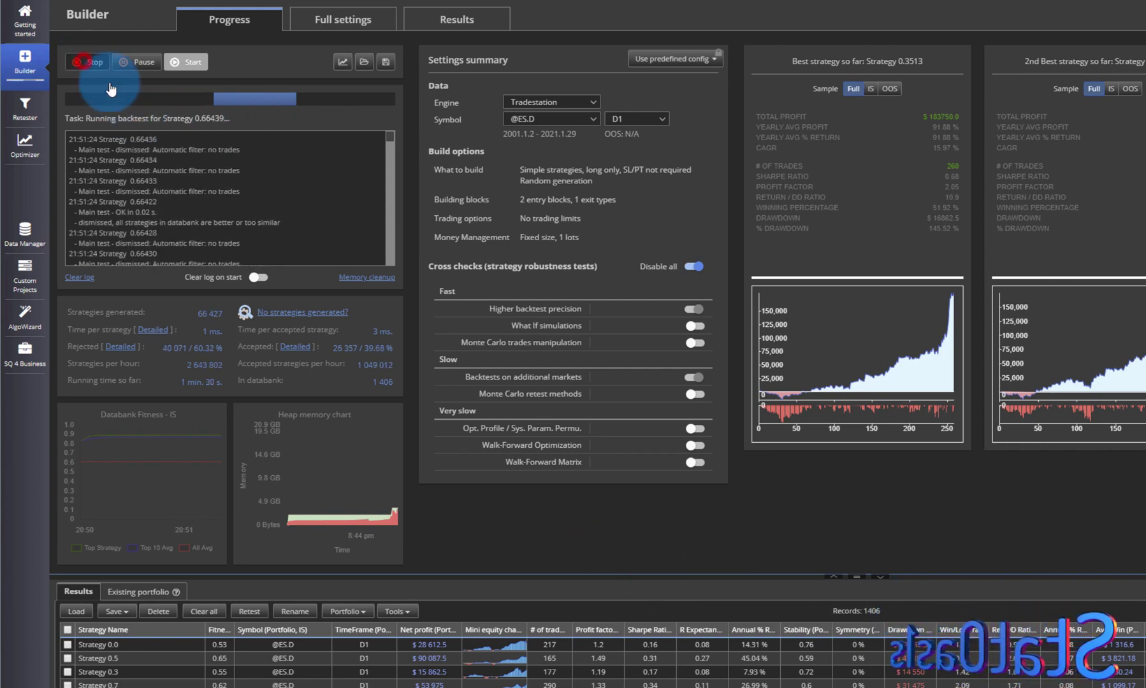
pyautogui.click(87, 61)
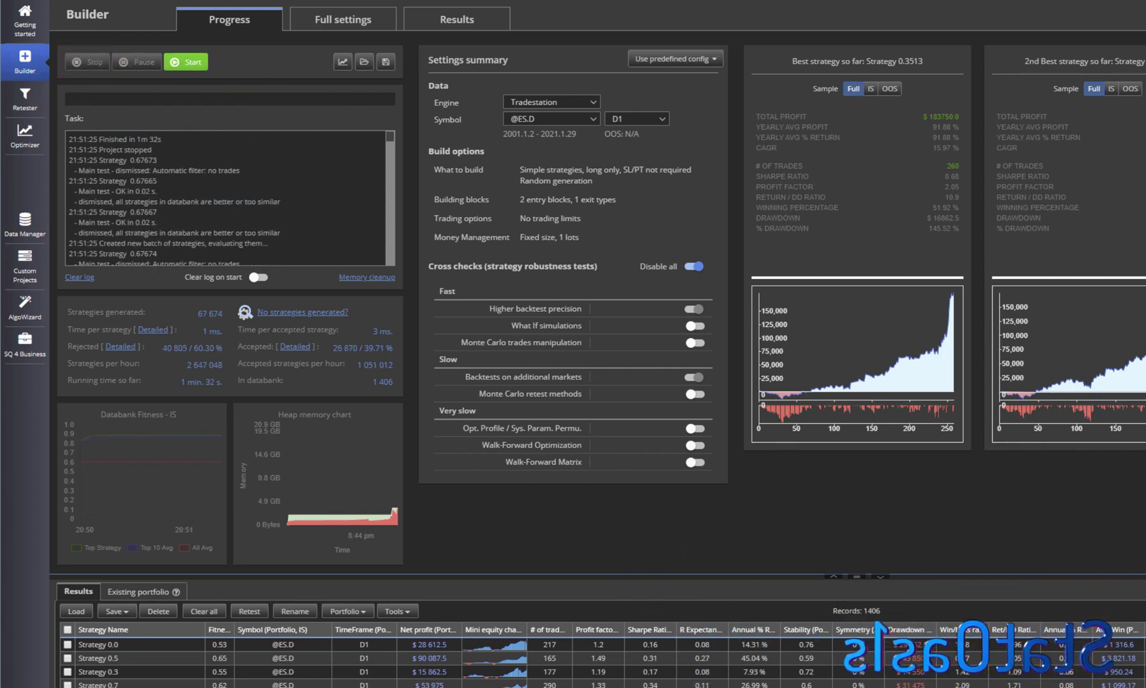
# Step: Open Strategy 0.0 from the databank and examine the long entry and exit signals in its pseudo code and that of Strategy 0.28
pyautogui.doubleClick(491, 644)
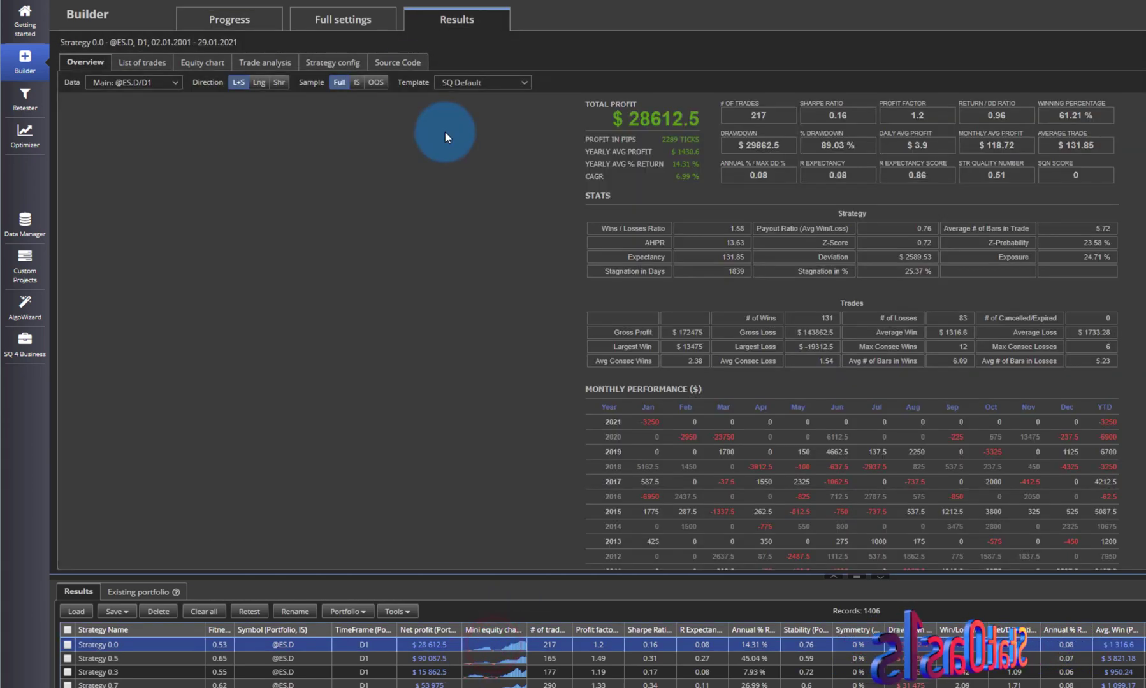
pyautogui.click(390, 61)
pyautogui.click(254, 89)
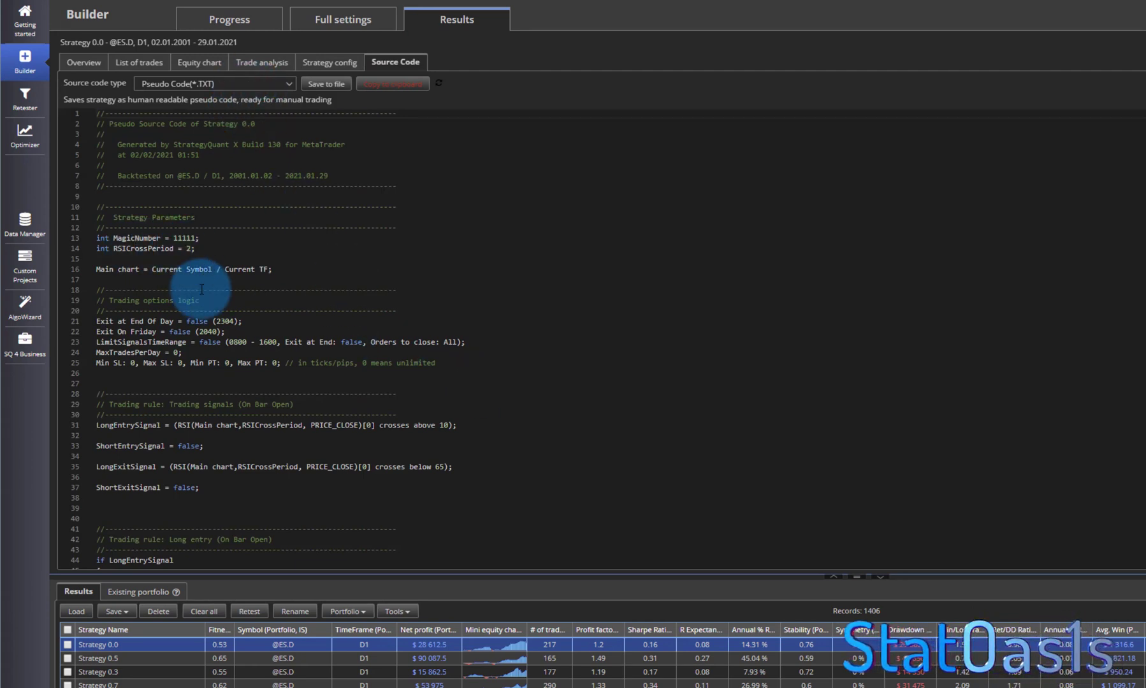
pyautogui.click(430, 684)
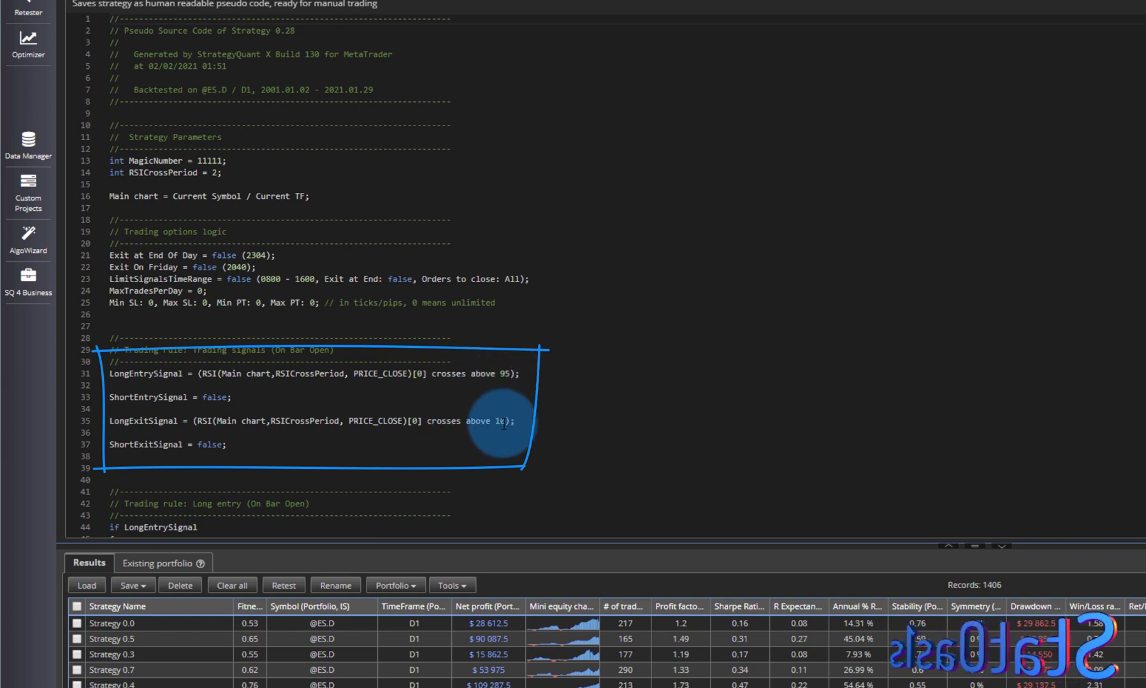
pyautogui.doubleClick(485, 374)
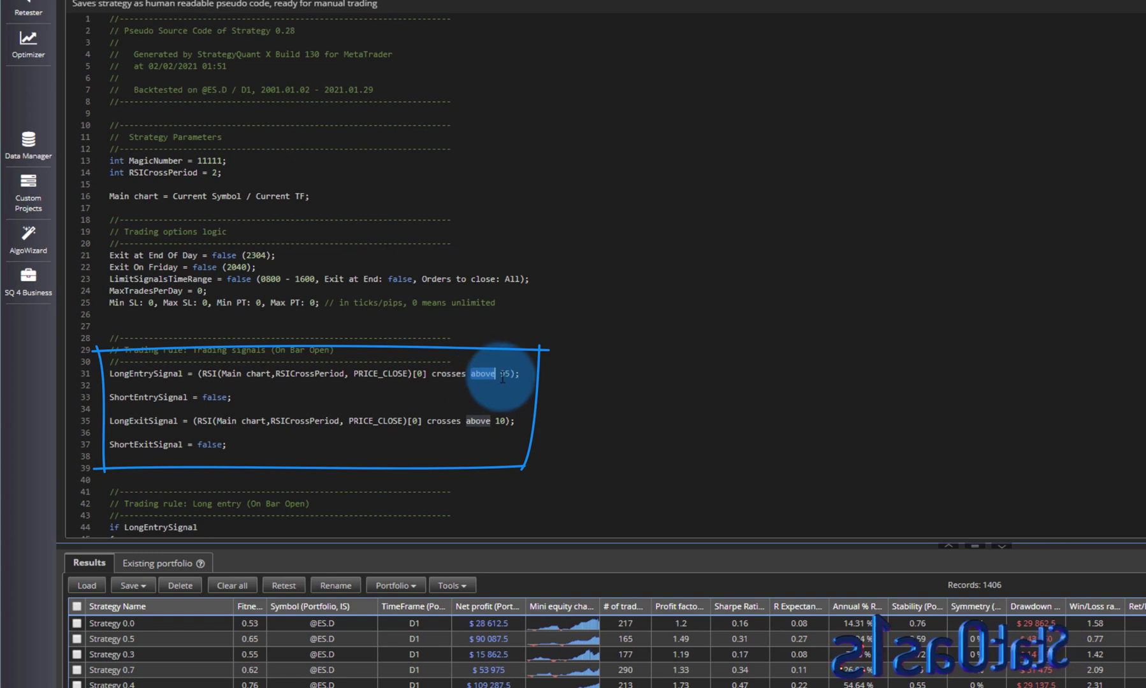
pyautogui.click(503, 374)
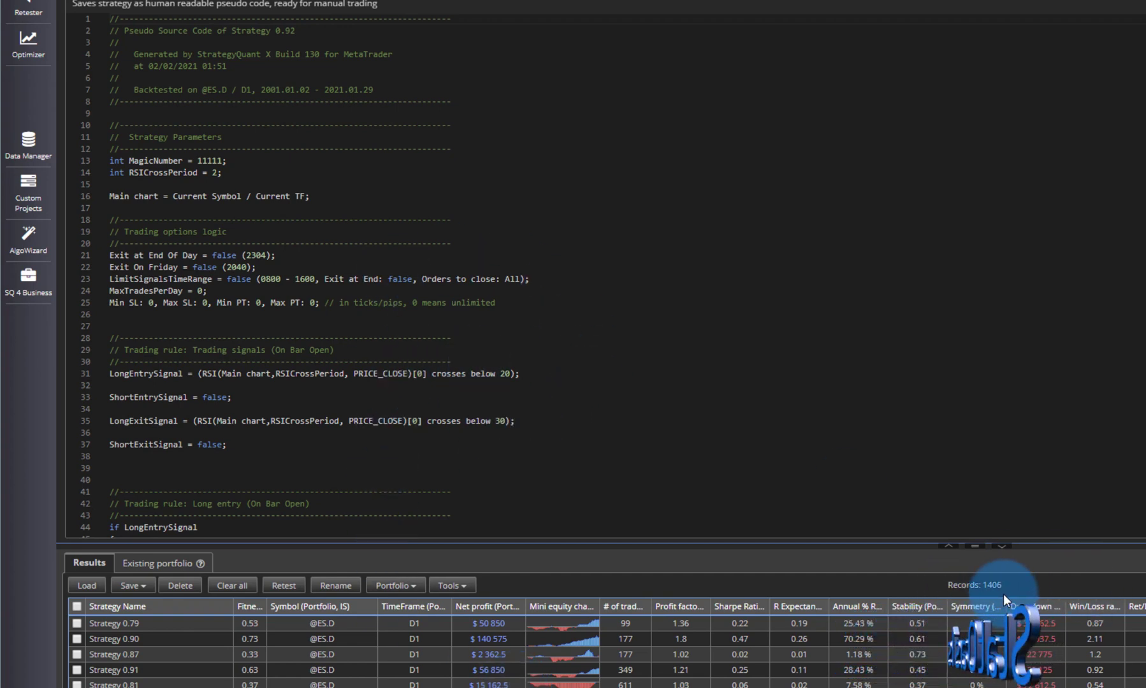
# Step: Compare the pseudo code signals of the unnamed handmade strategy with those of Strategy 0.92 in the Builder
pyautogui.click(29, 235)
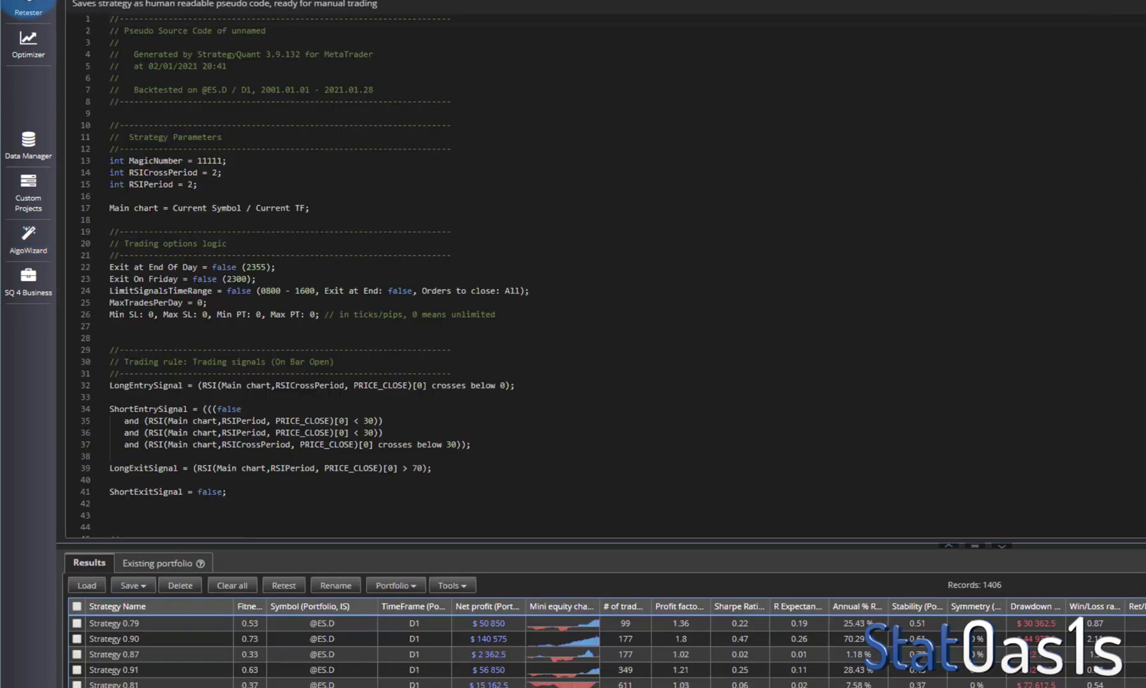
pyautogui.click(28, 6)
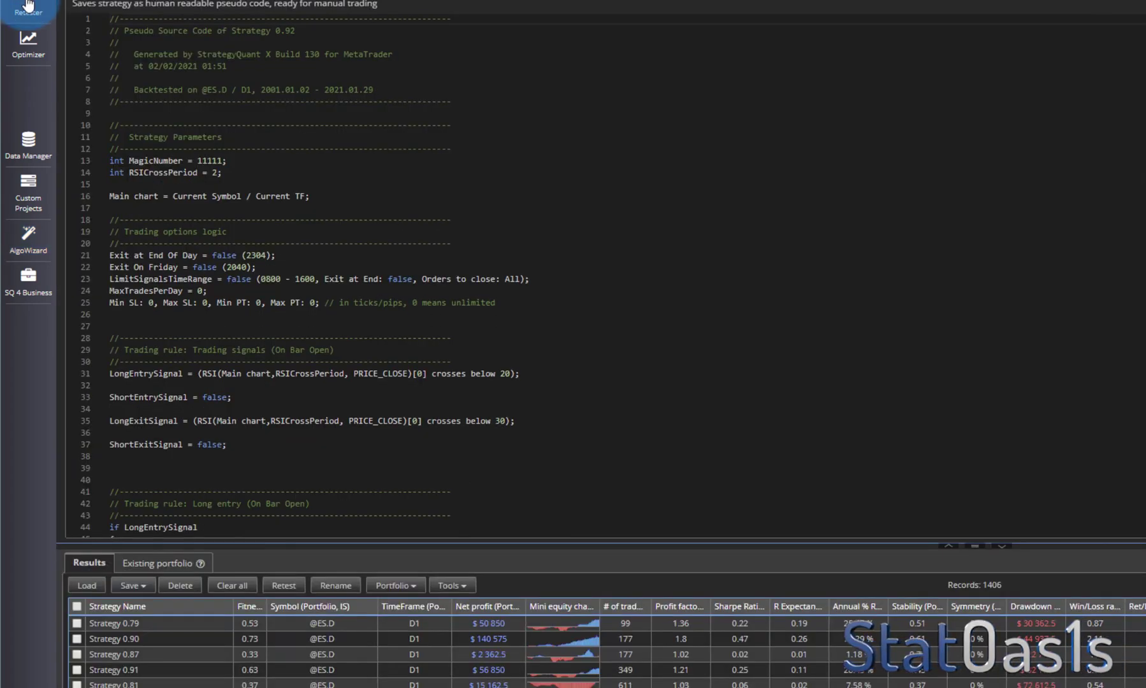
pyautogui.click(680, 582)
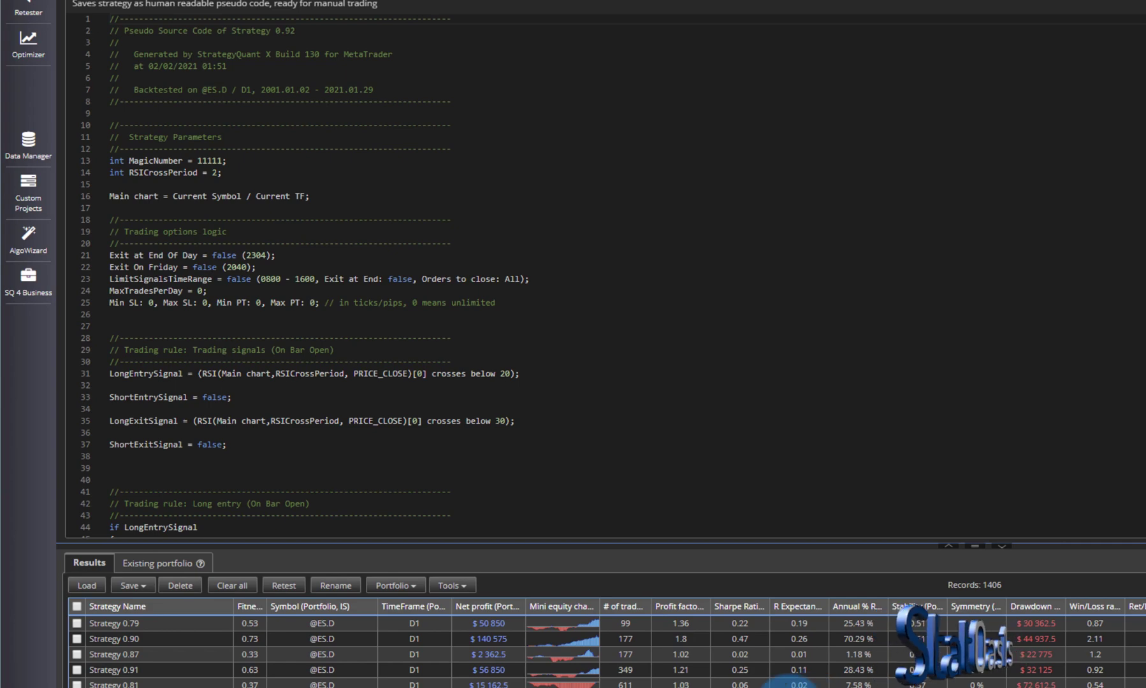
# Step: Sort the generated strategies by mini equity chart and mark the range from Strategy 0.5681 through Strategy 0.4274
pyautogui.click(552, 606)
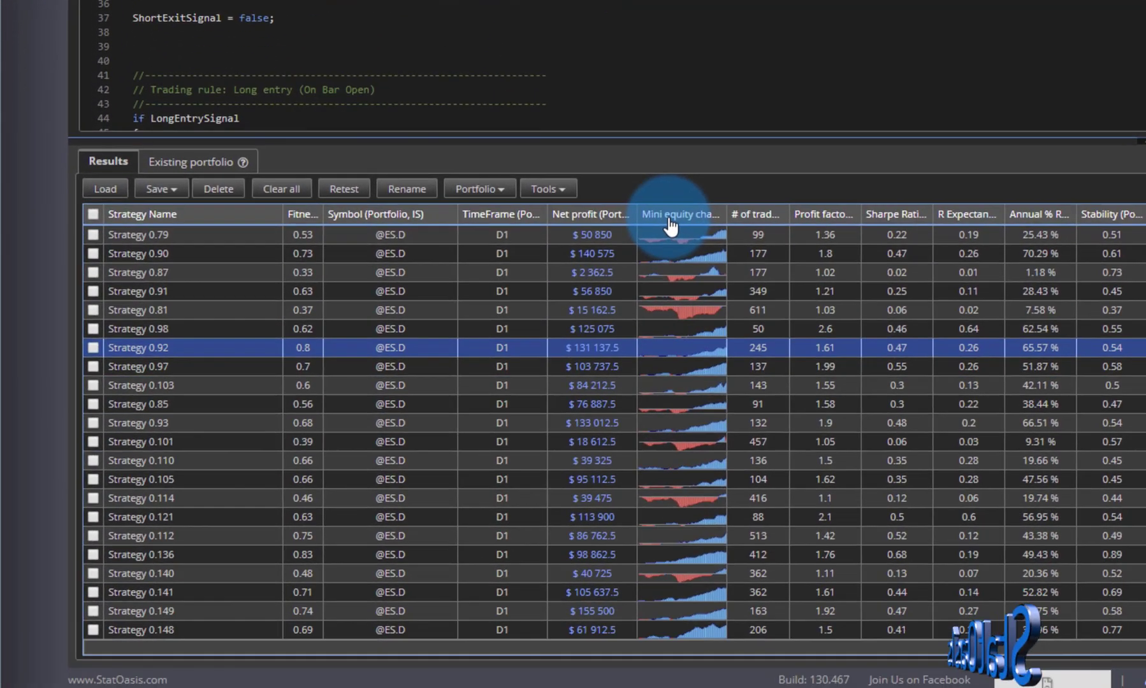
pyautogui.click(541, 295)
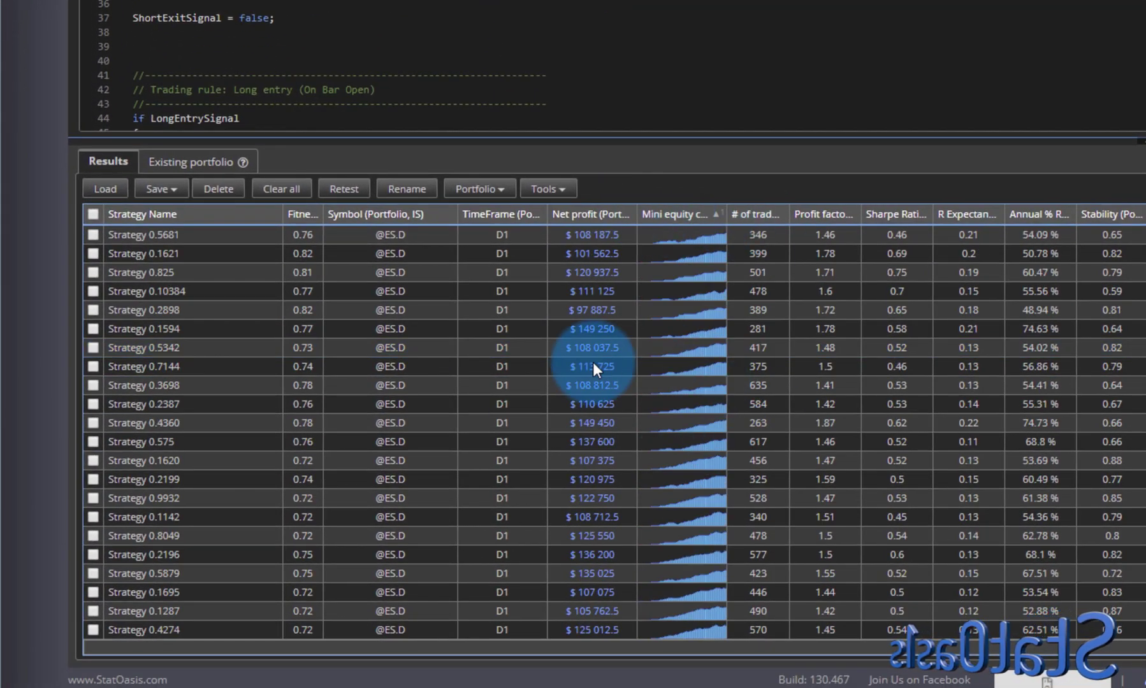
pyautogui.click(92, 238)
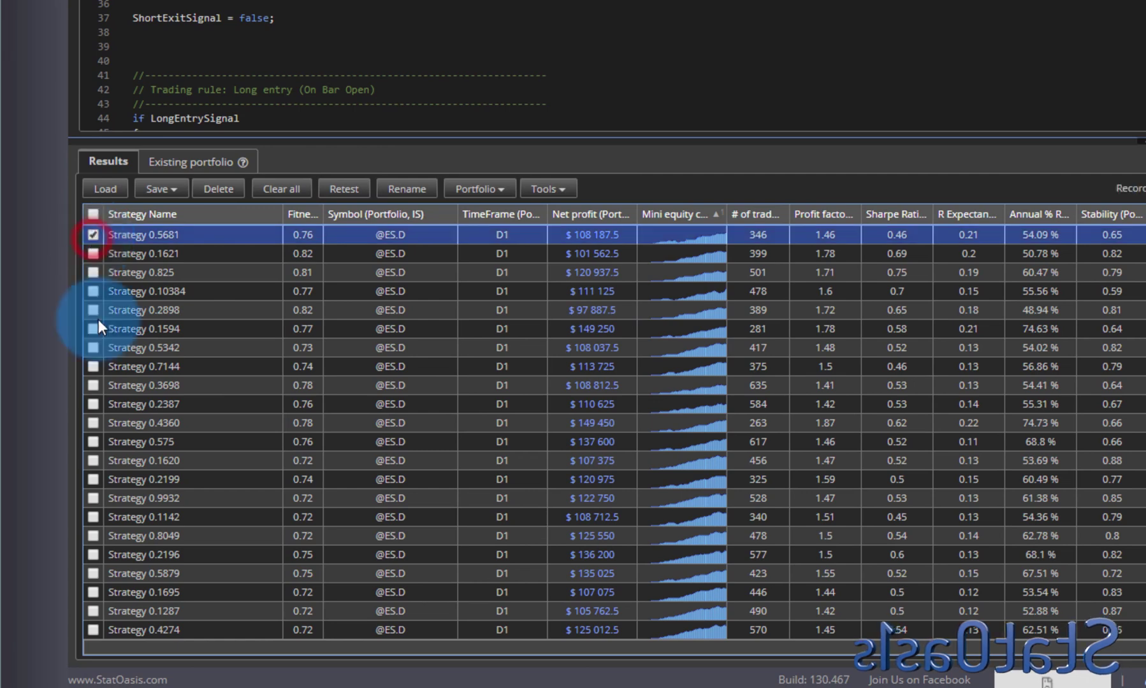
pyautogui.keyDown('shift'); pyautogui.click(93, 628); pyautogui.keyUp('shift')
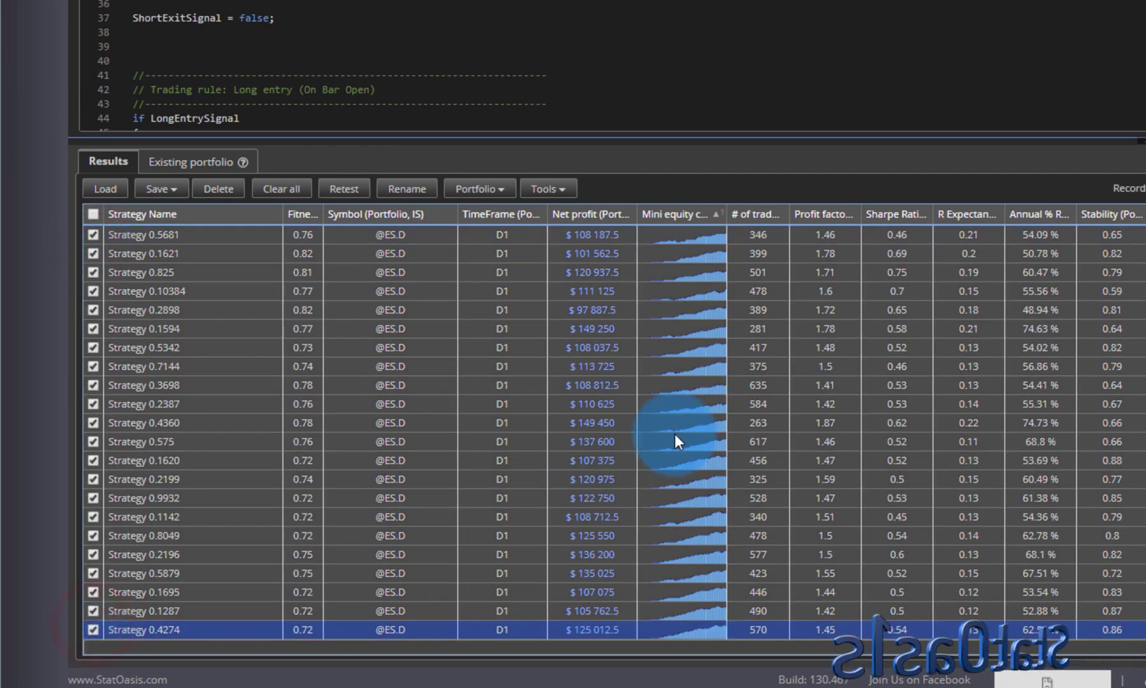
# Step: Merge the marked strategies into a simulated portfolio named Portfolio in the Results databank and clear the strategy marks
pyautogui.click(483, 186)
pyautogui.click(505, 216)
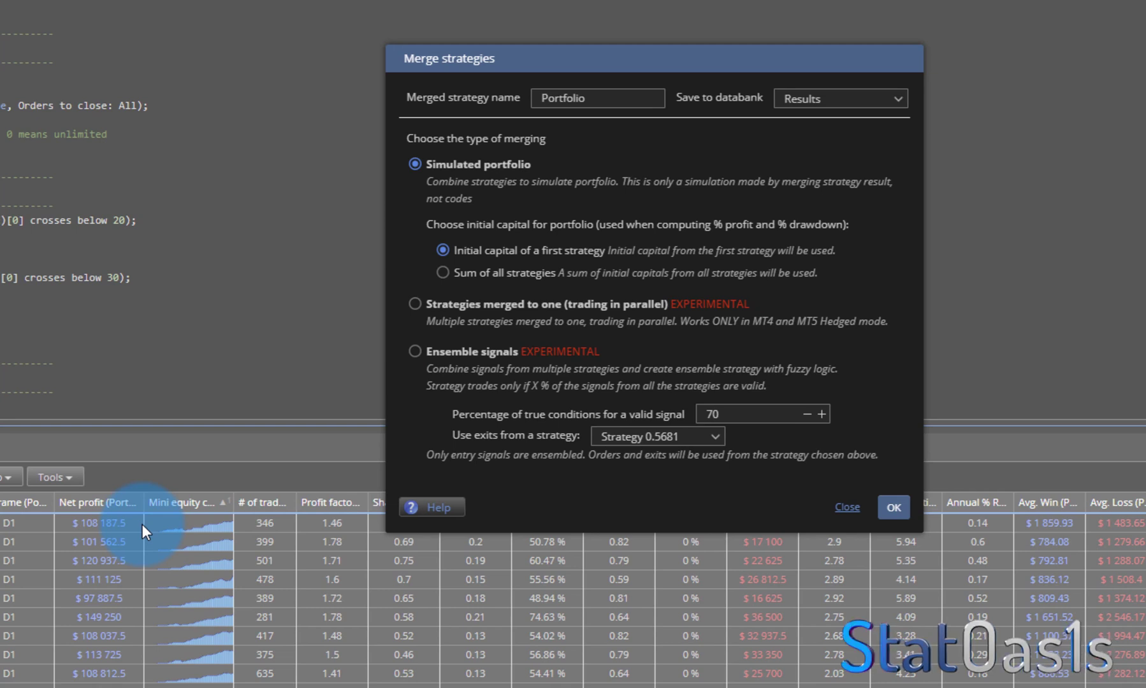
pyautogui.click(903, 508)
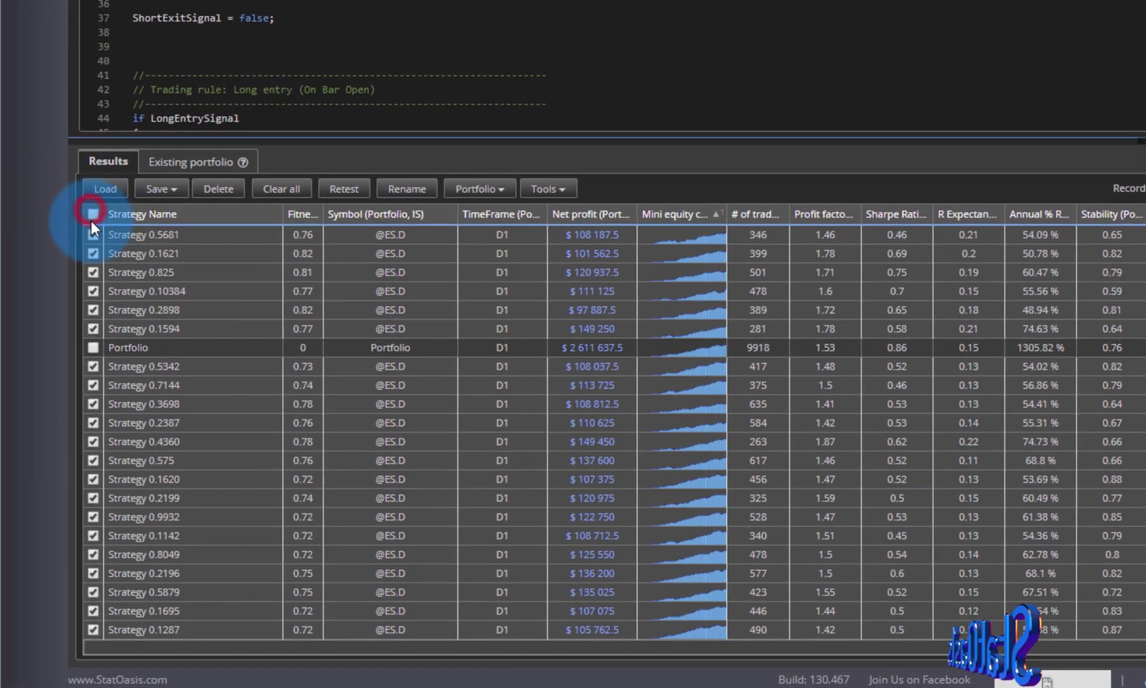
pyautogui.click(90, 215)
# Step: Open the merged Portfolio and examine its daily profit/loss correlation matrix and its performance overview
pyautogui.click(141, 349)
pyautogui.scroll(1, 463, 79)
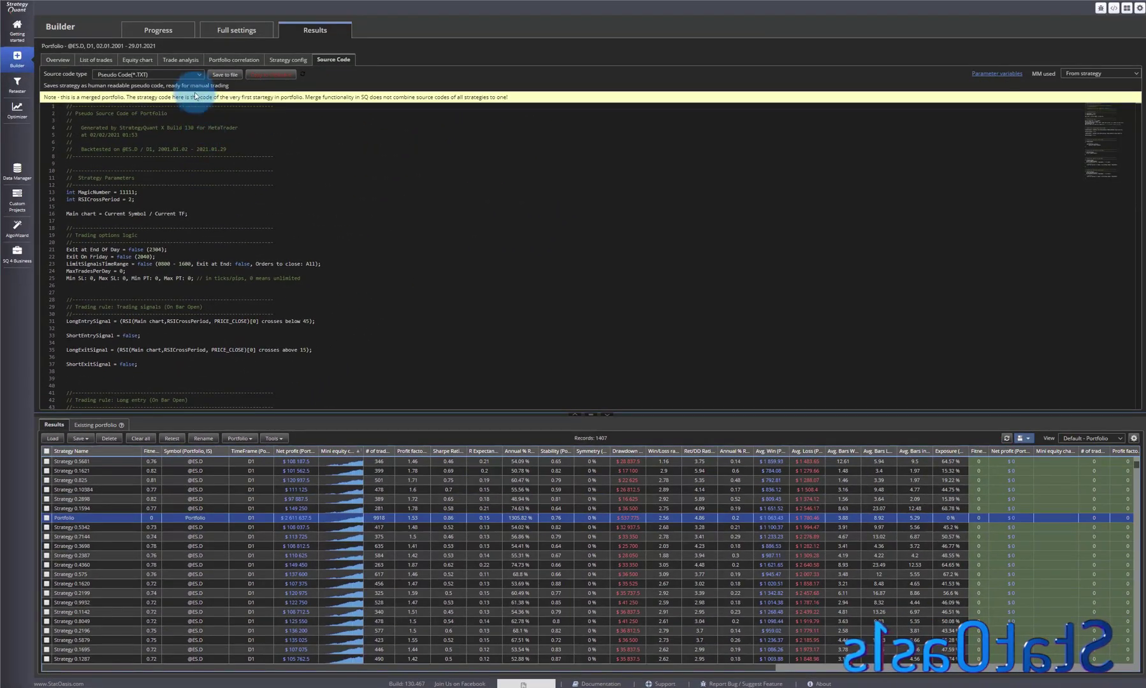
pyautogui.click(233, 60)
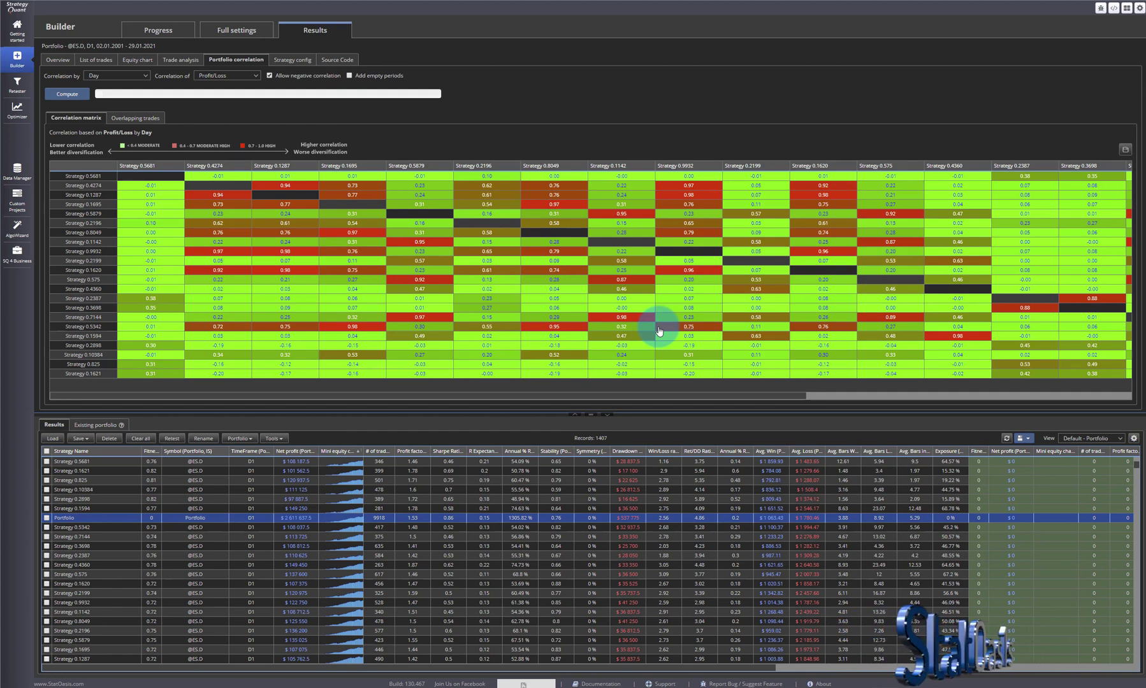
pyautogui.click(14, 59)
pyautogui.click(54, 63)
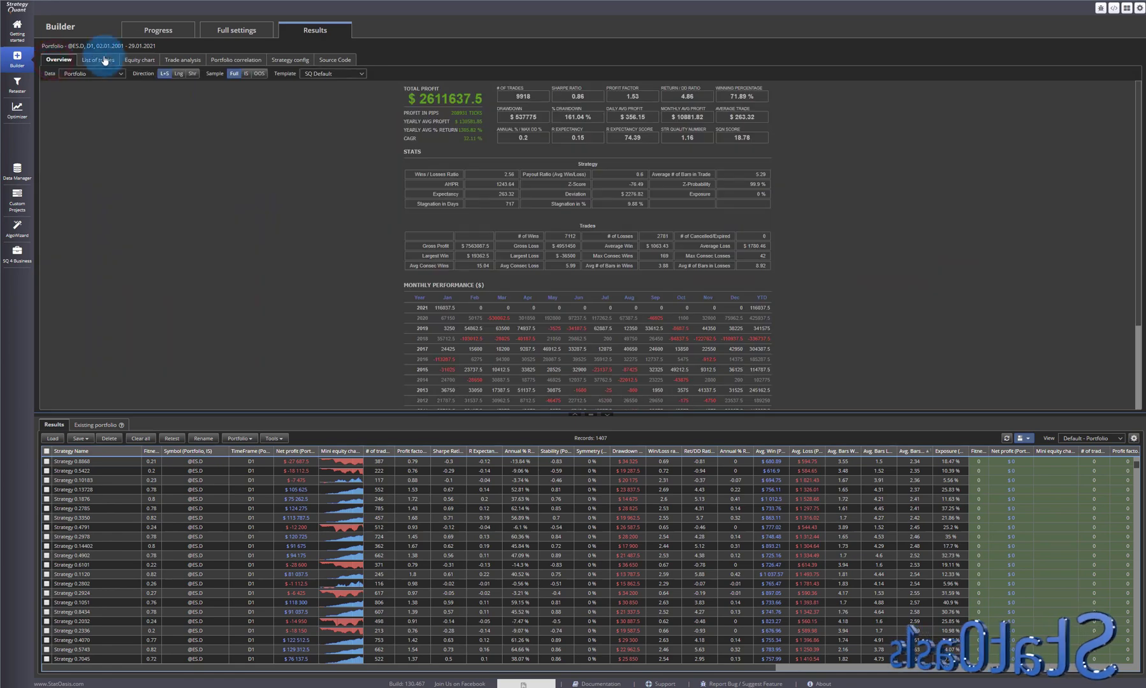
# Step: Open parameter set Set12 of the RSI crosses below Level building block and check the random range of its Level parameter
pyautogui.click(236, 31)
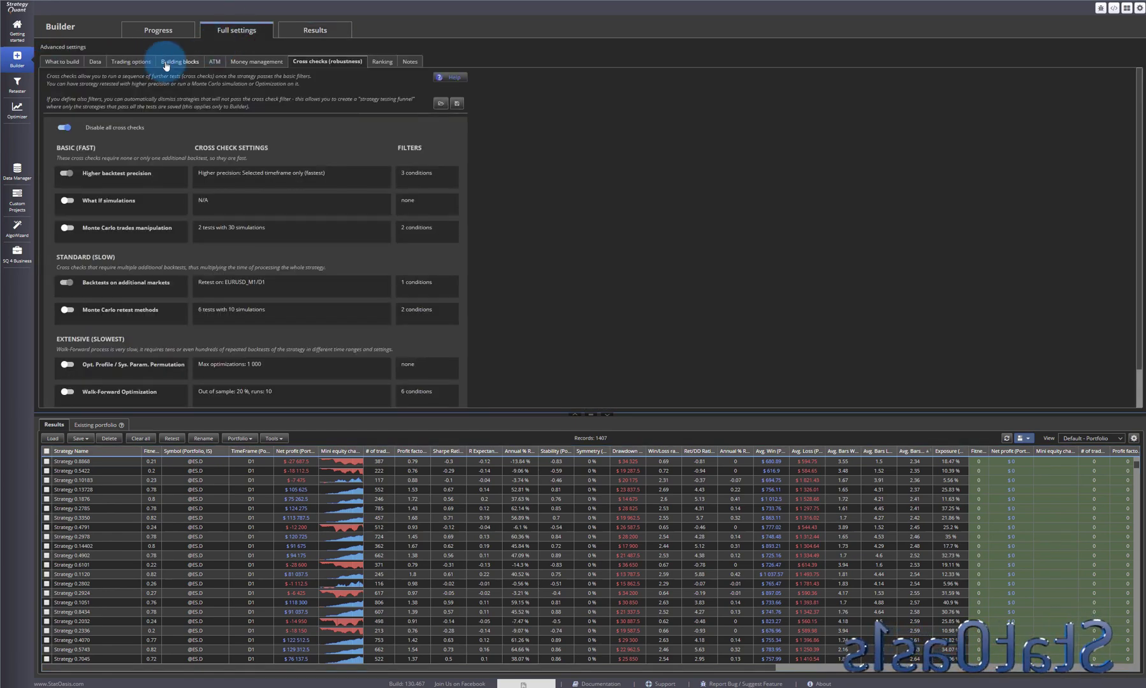
pyautogui.click(180, 61)
pyautogui.click(331, 208)
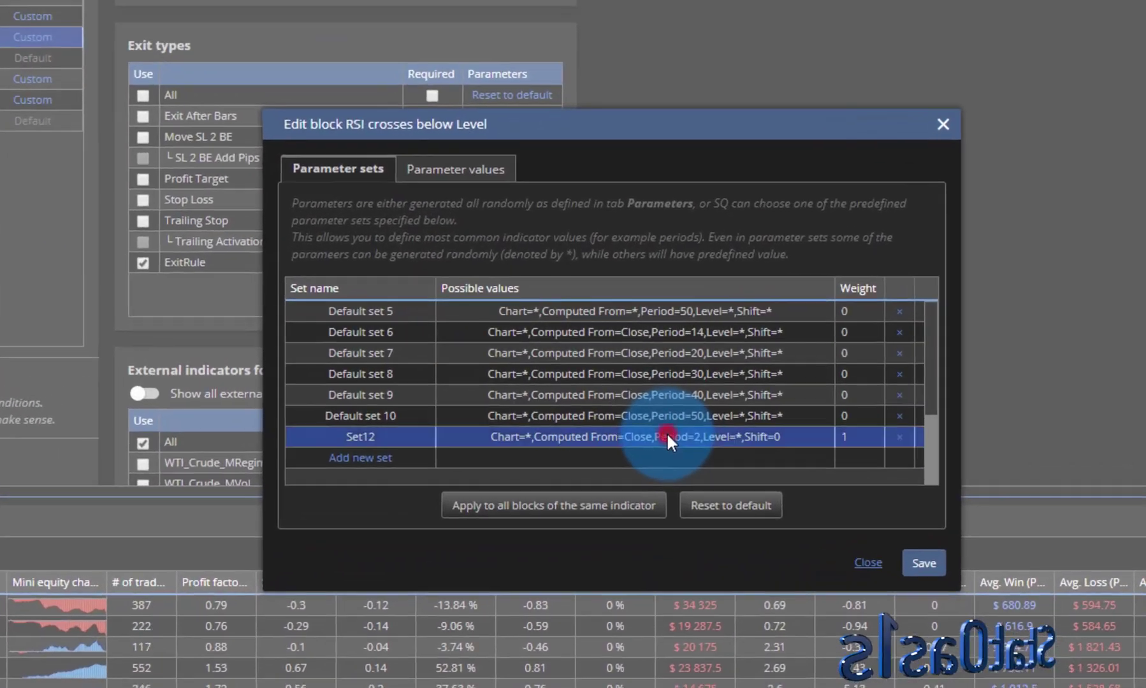
pyautogui.doubleClick(613, 382)
pyautogui.doubleClick(638, 391)
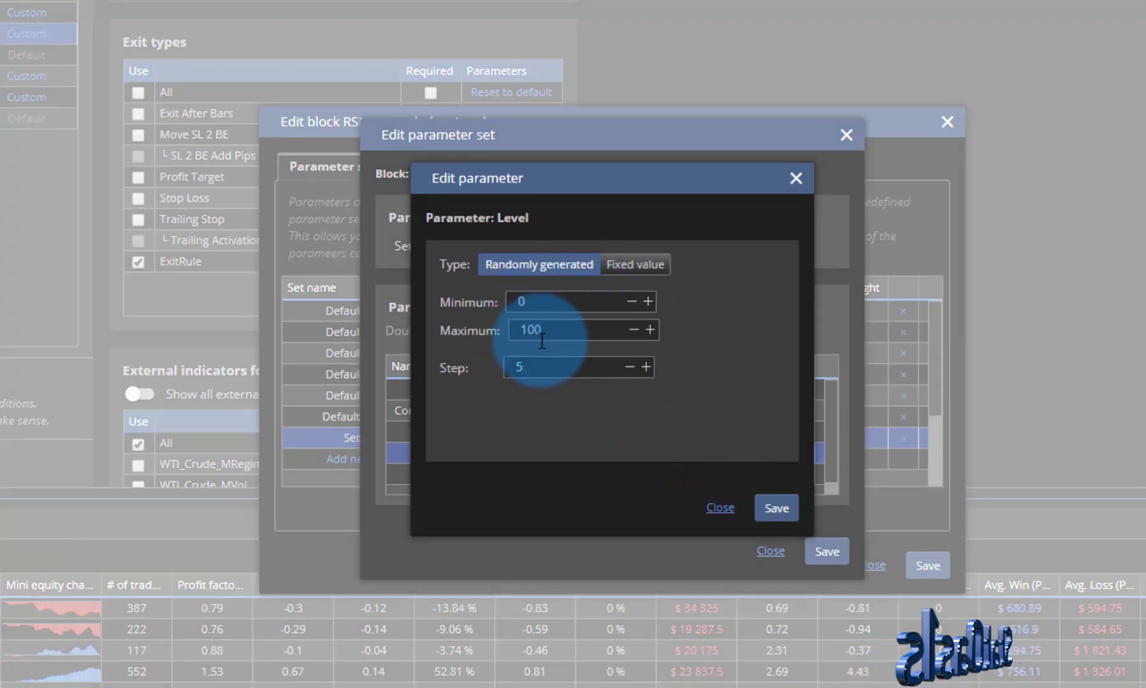
pyautogui.click(717, 513)
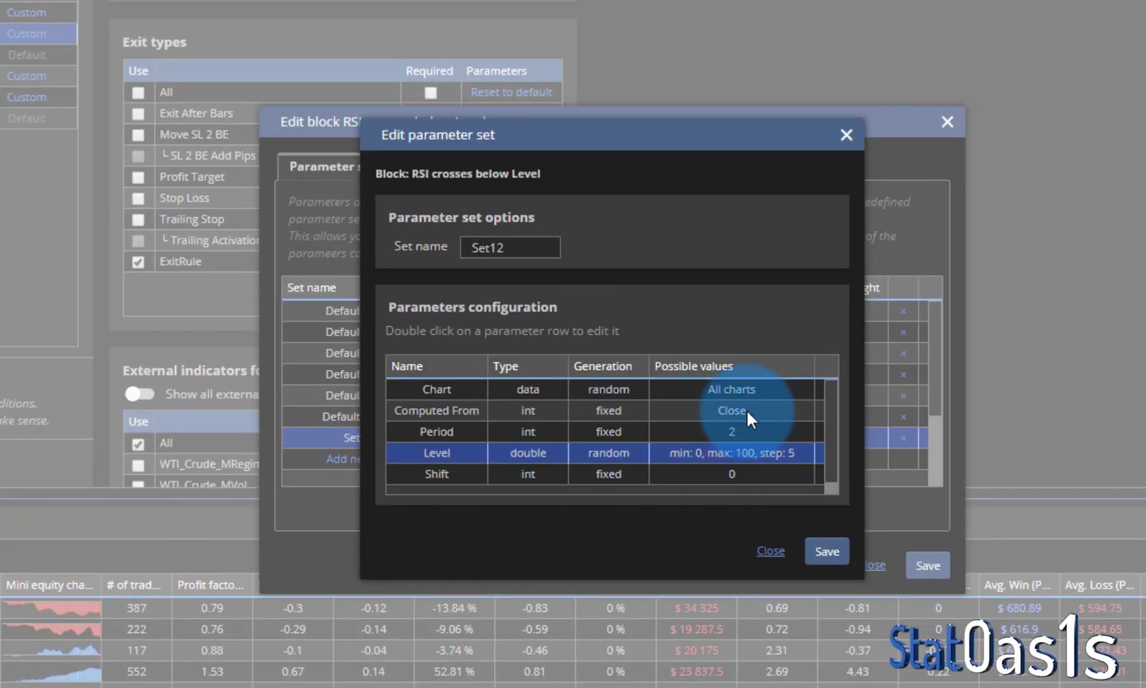
# Step: Make Computed From in Set12 of RSI crosses below Level randomly generated from Close, Open and Median, and save the block
pyautogui.doubleClick(747, 409)
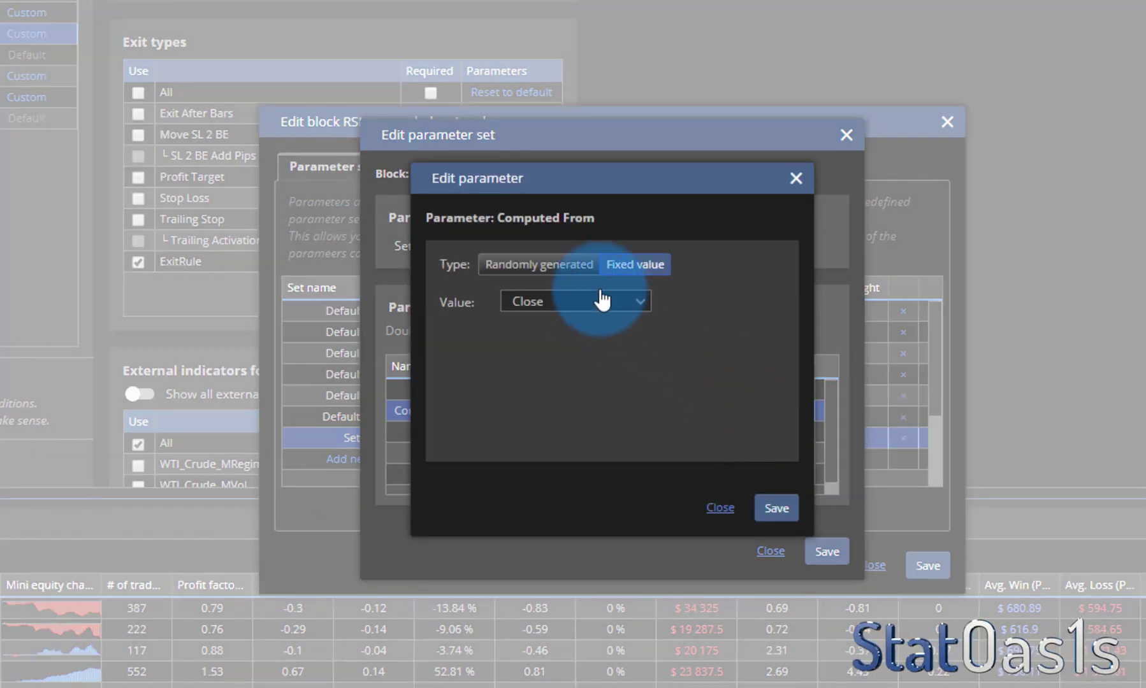
pyautogui.click(548, 264)
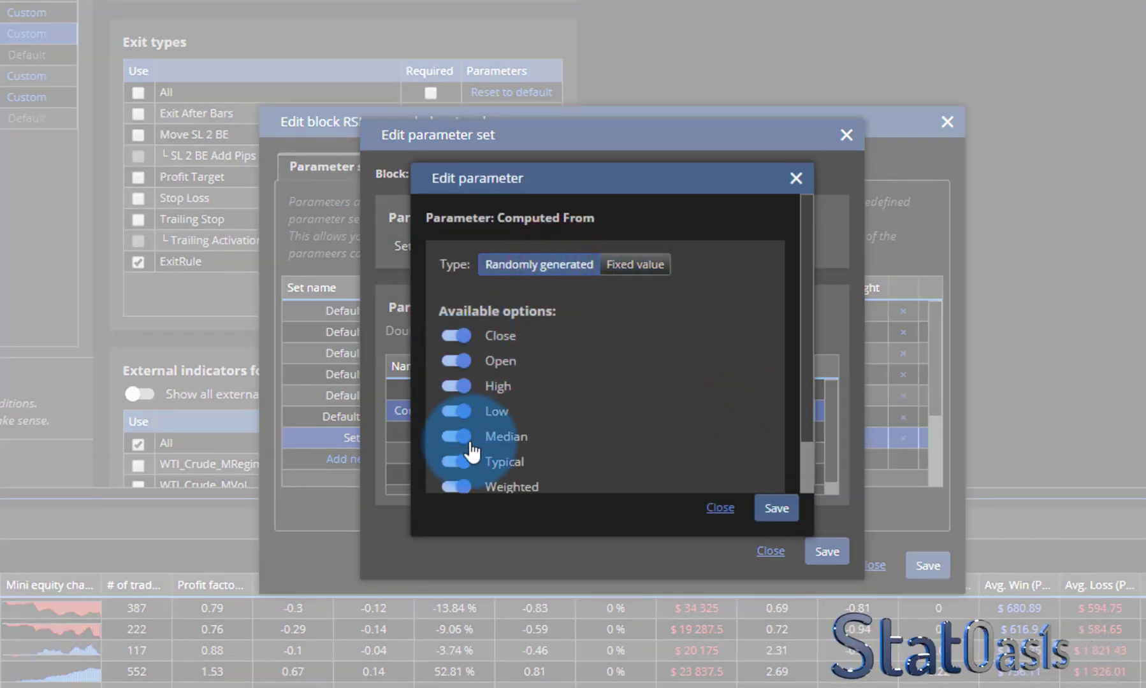
pyautogui.click(456, 410)
pyautogui.click(456, 386)
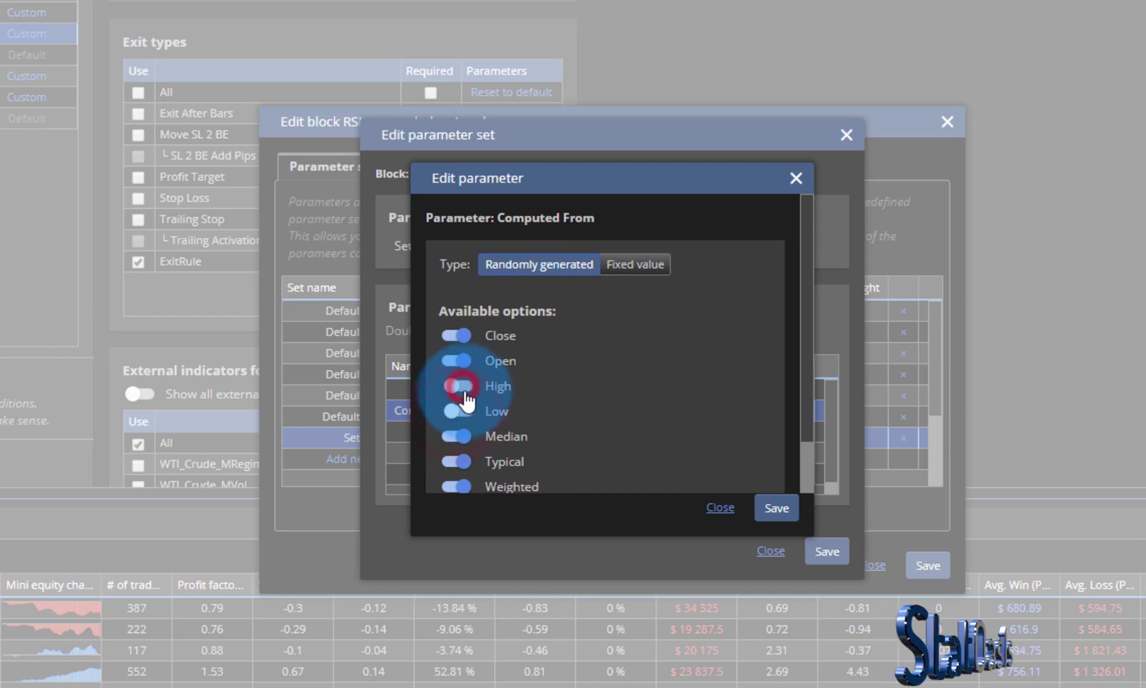
pyautogui.click(456, 461)
pyautogui.click(464, 487)
pyautogui.scroll(-3, 537, 447)
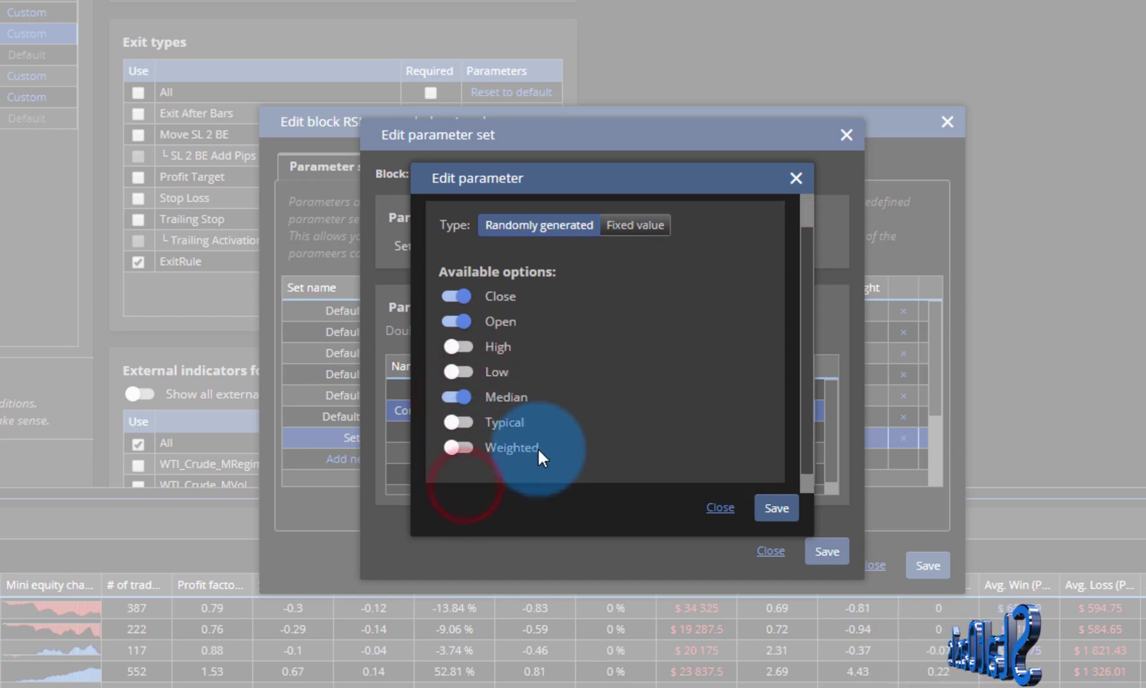
pyautogui.click(777, 510)
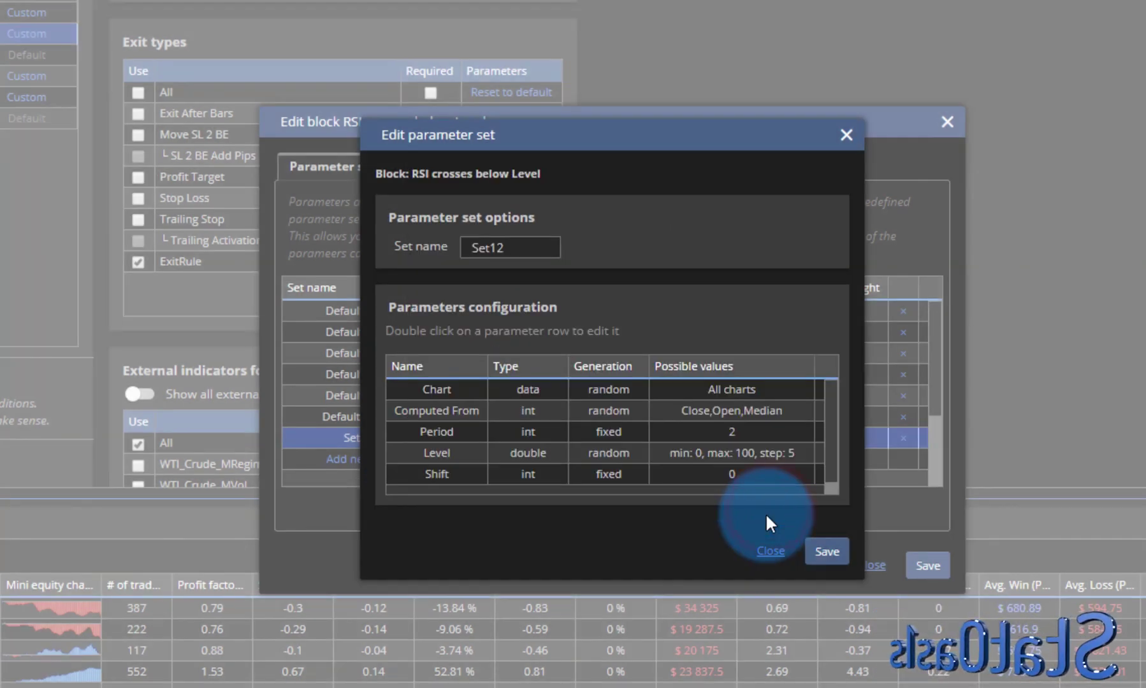
pyautogui.click(825, 551)
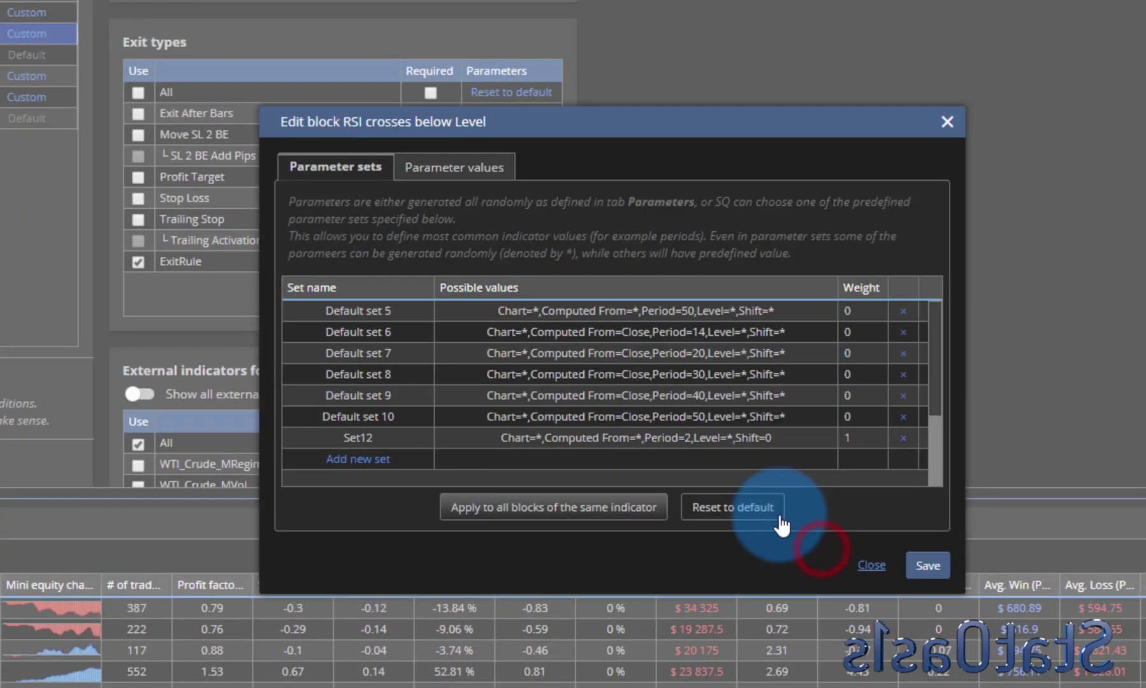
pyautogui.click(928, 565)
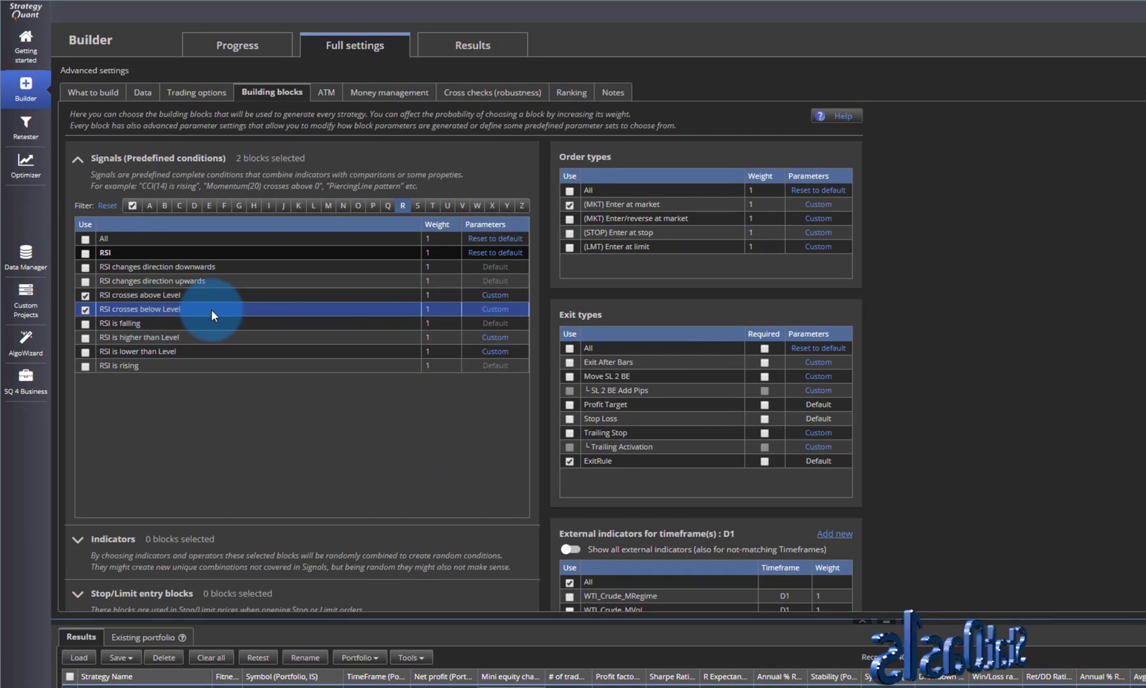
# Step: Make Computed From in Set12 of RSI crosses above Level randomly generated from Close, High, Low and Typical, and save the block
pyautogui.click(492, 295)
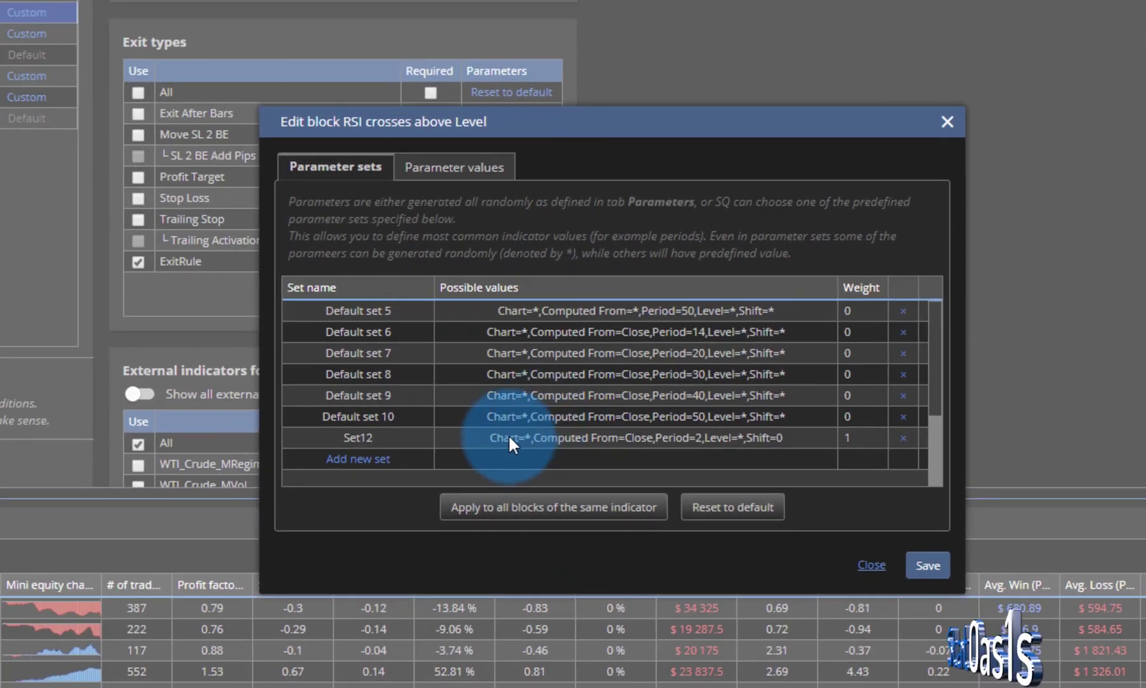
pyautogui.click(507, 436)
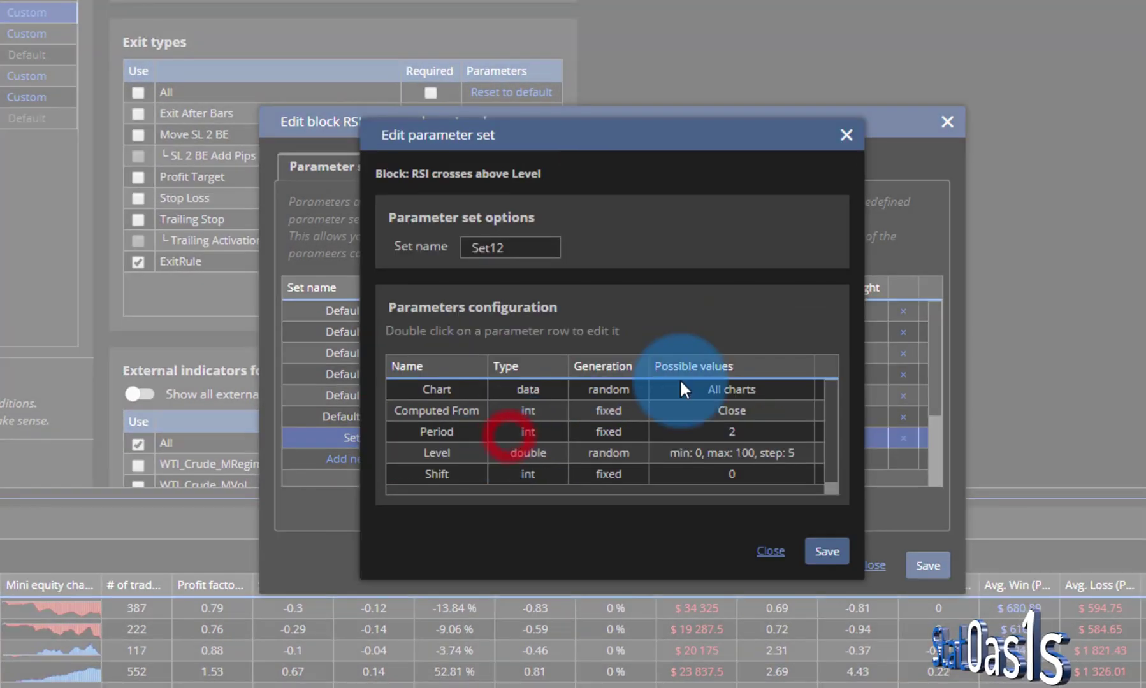
pyautogui.doubleClick(720, 410)
pyautogui.click(561, 267)
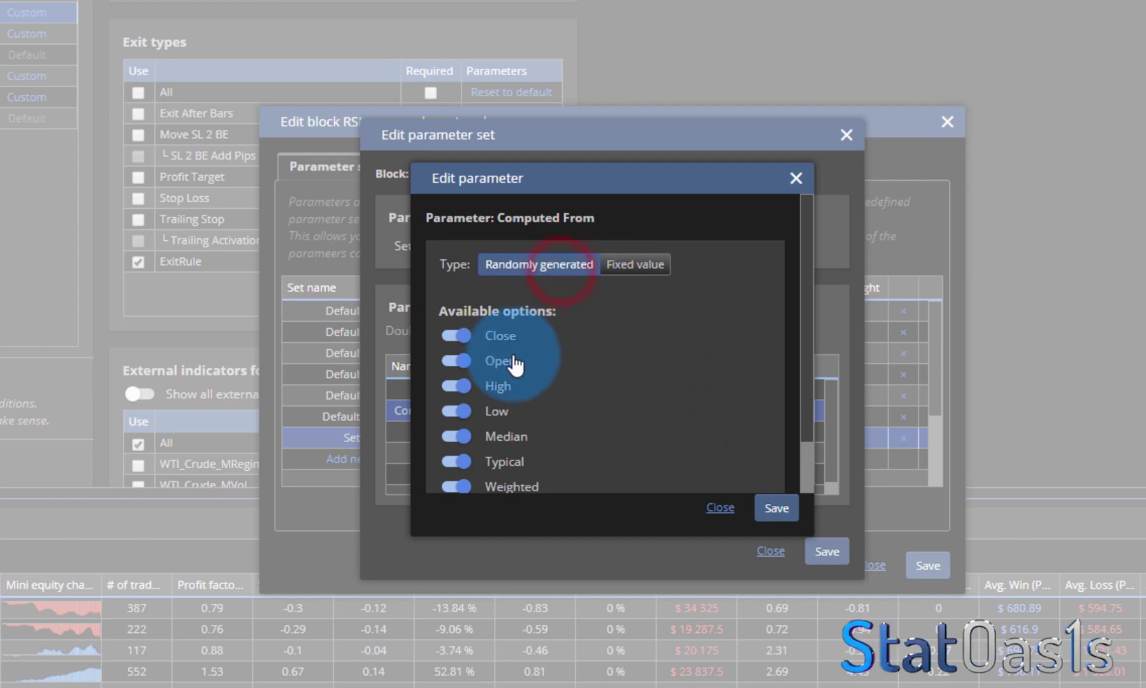
pyautogui.click(459, 361)
pyautogui.click(460, 386)
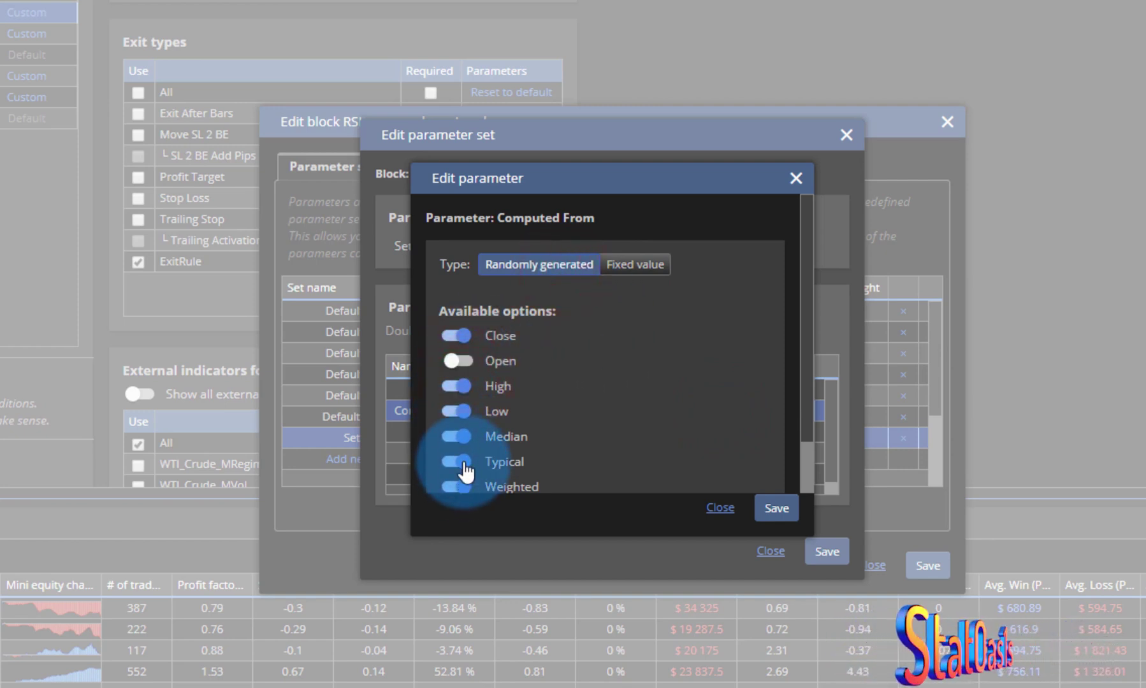
pyautogui.click(457, 487)
pyautogui.click(458, 437)
pyautogui.click(773, 508)
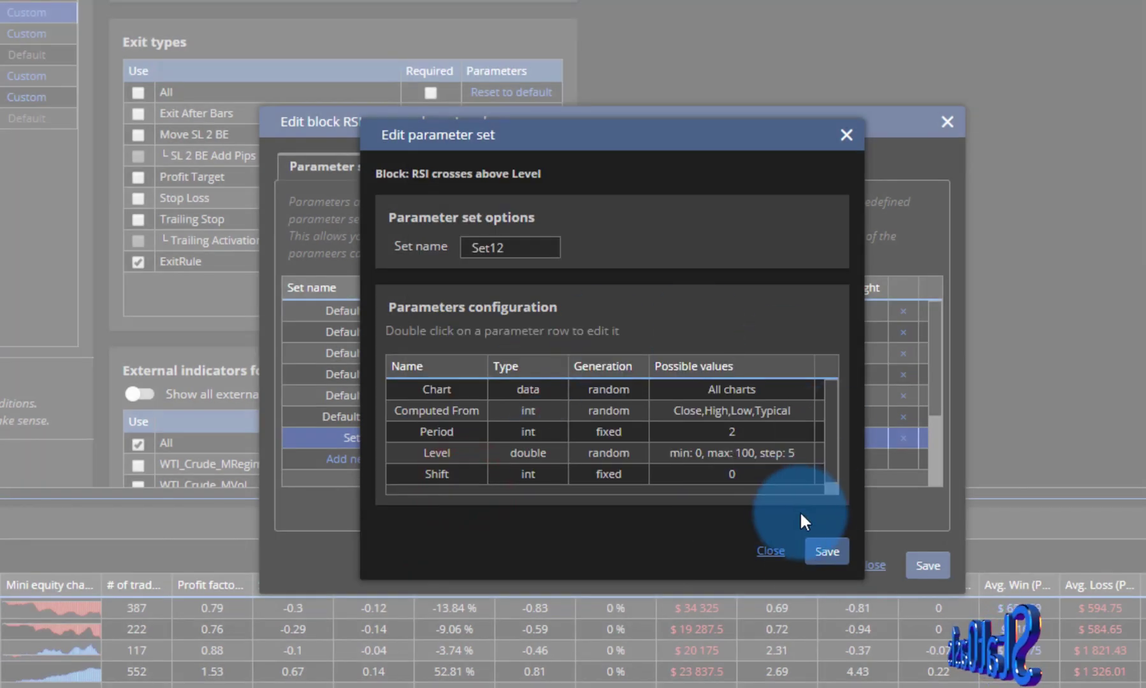
pyautogui.click(822, 551)
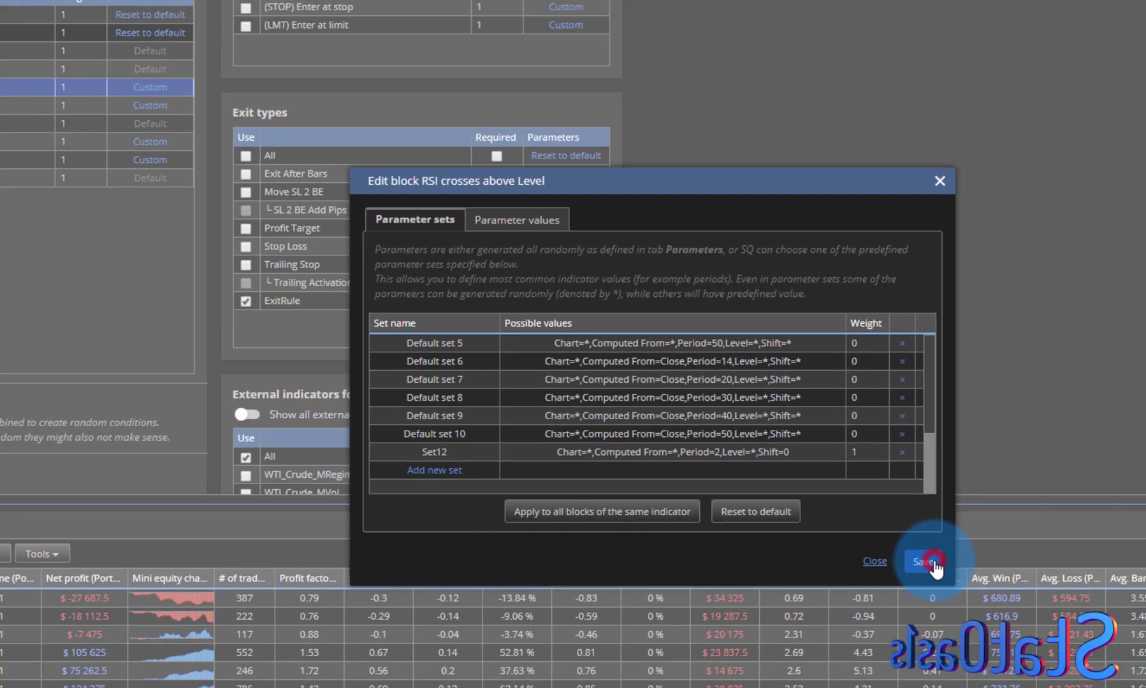
pyautogui.click(928, 565)
# Step: Clear all strategies from the databank and run a fresh random generation for about 12 seconds
pyautogui.click(176, 548)
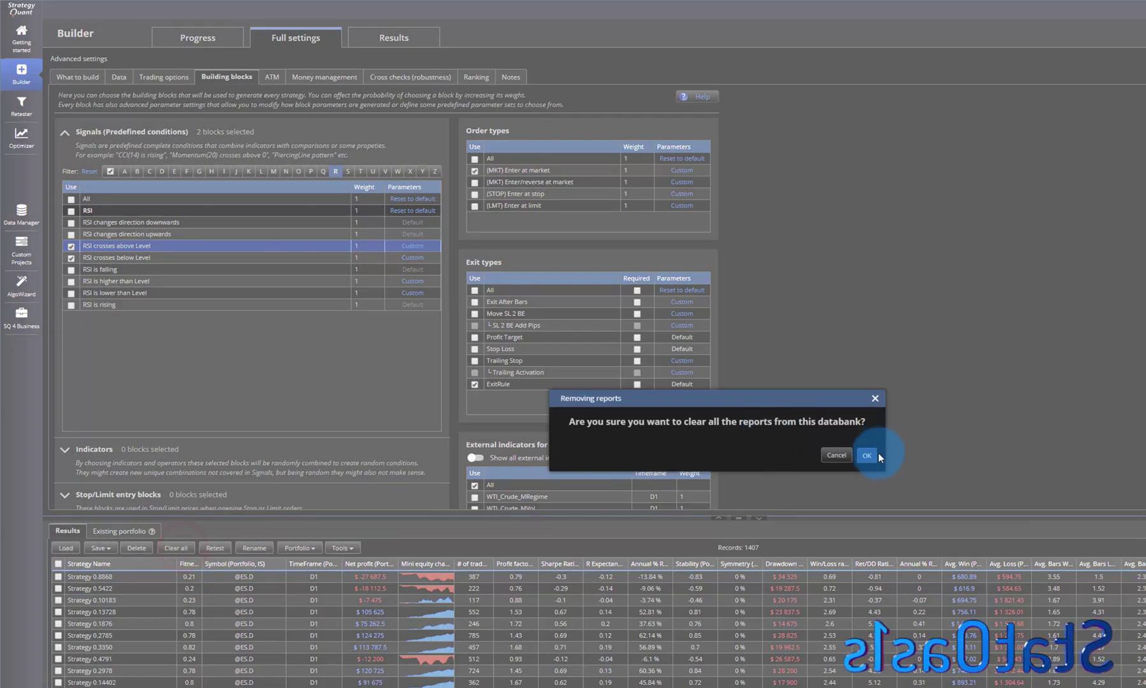
pyautogui.click(853, 456)
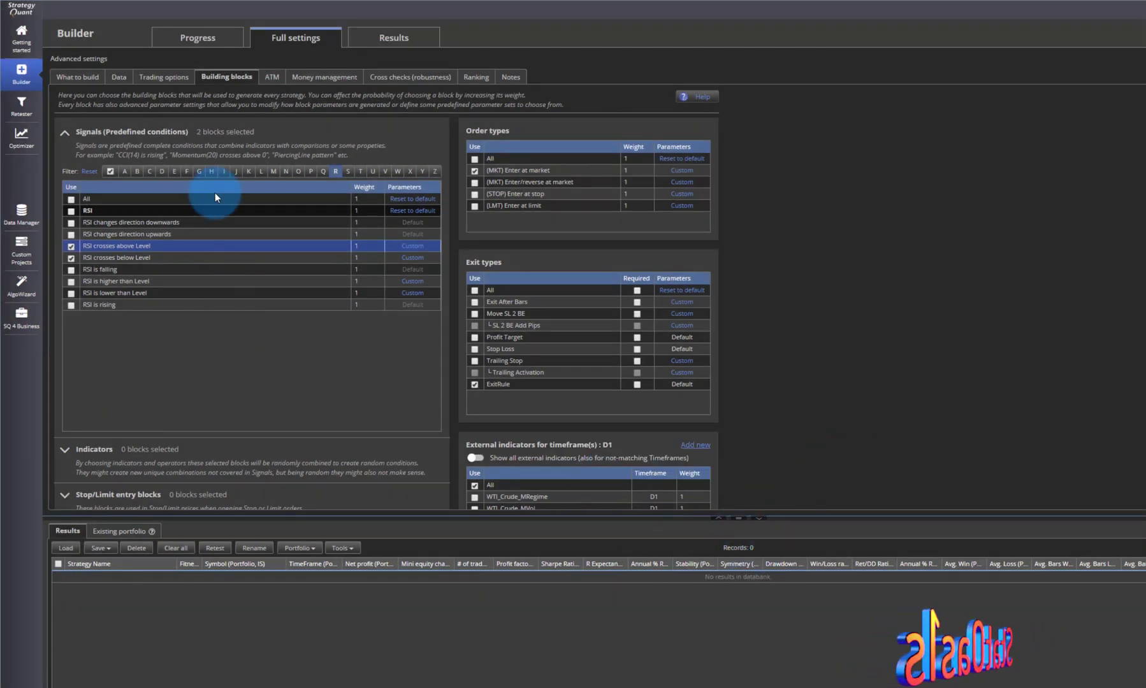
pyautogui.click(225, 37)
pyautogui.click(151, 73)
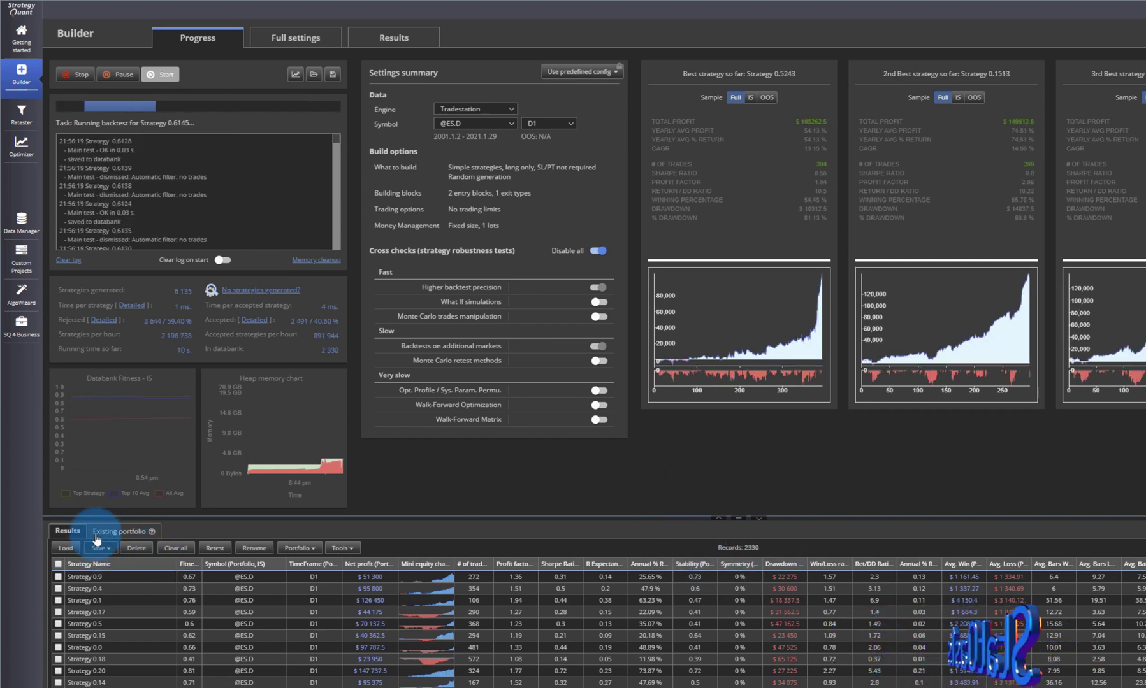
pyautogui.click(82, 74)
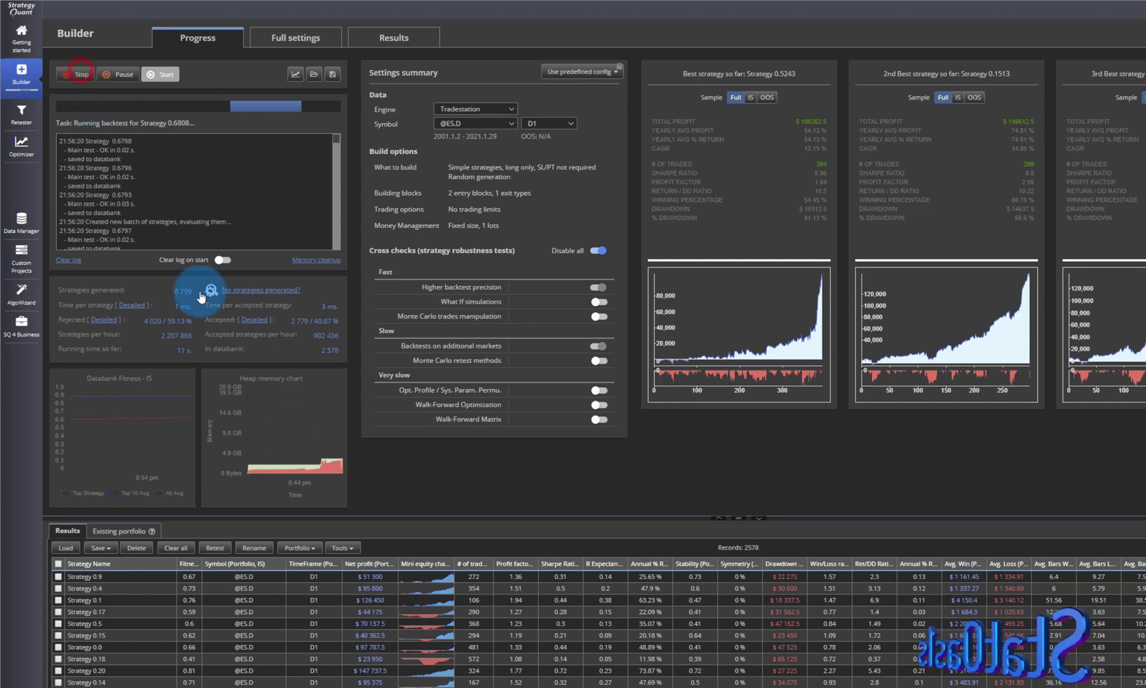
# Step: Sort the new strategies by mini equity chart and mark the first 22, starting with Strategy 0.5243
pyautogui.click(422, 563)
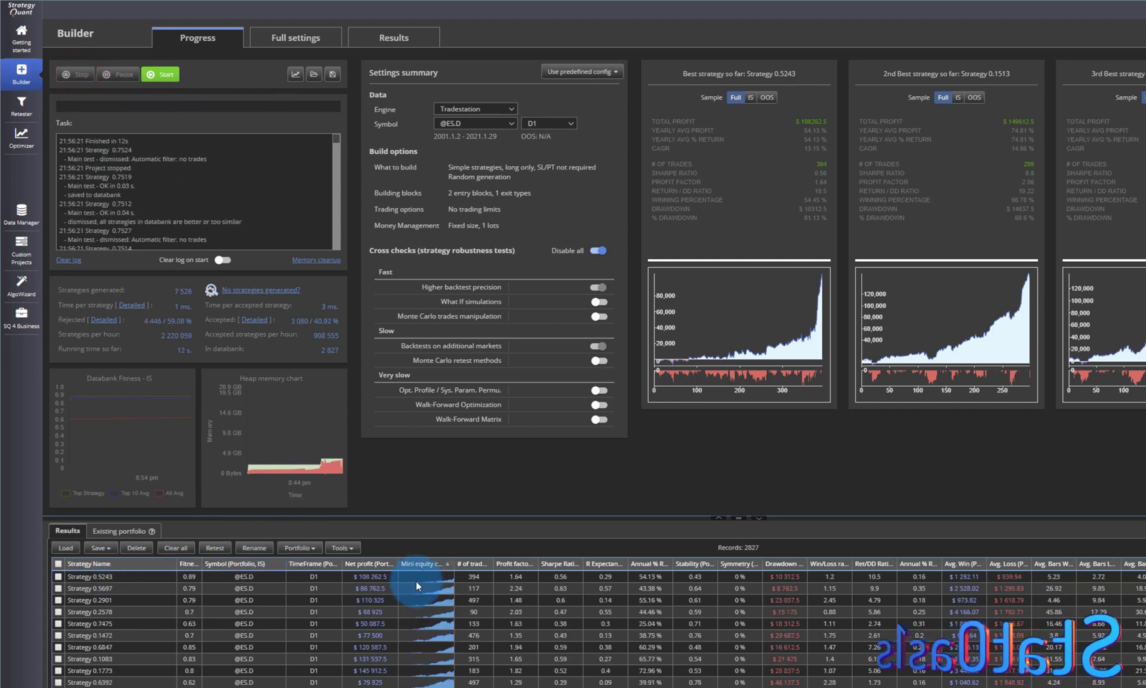
pyautogui.click(56, 576)
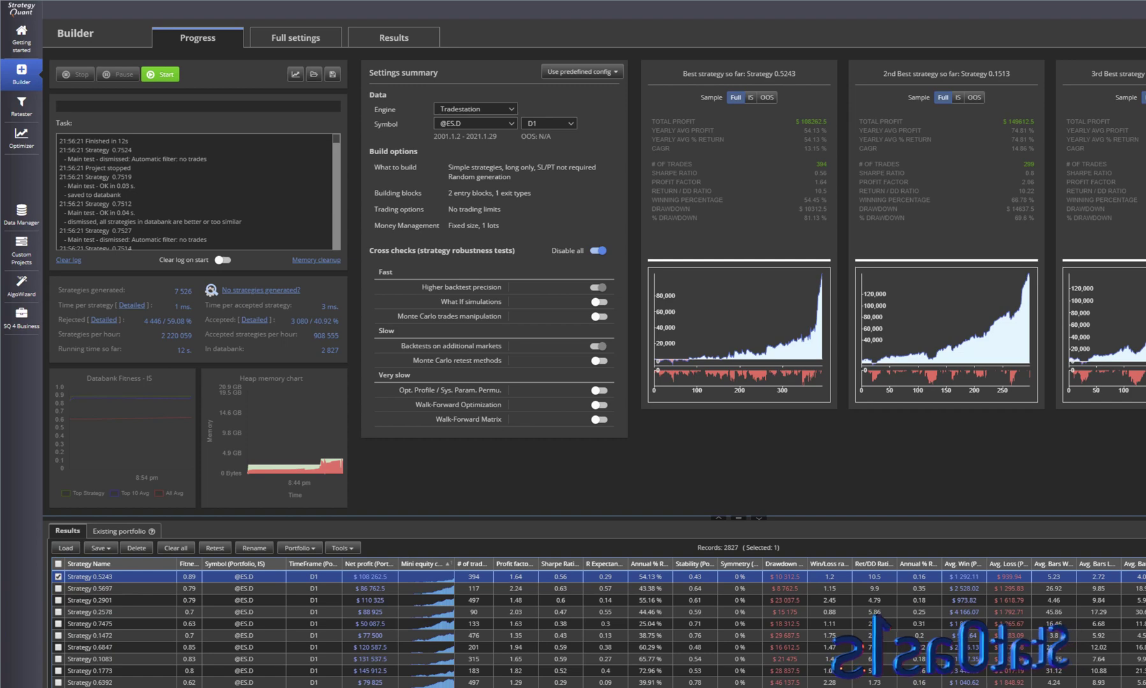
pyautogui.hotkey('shift', 'pagedown')
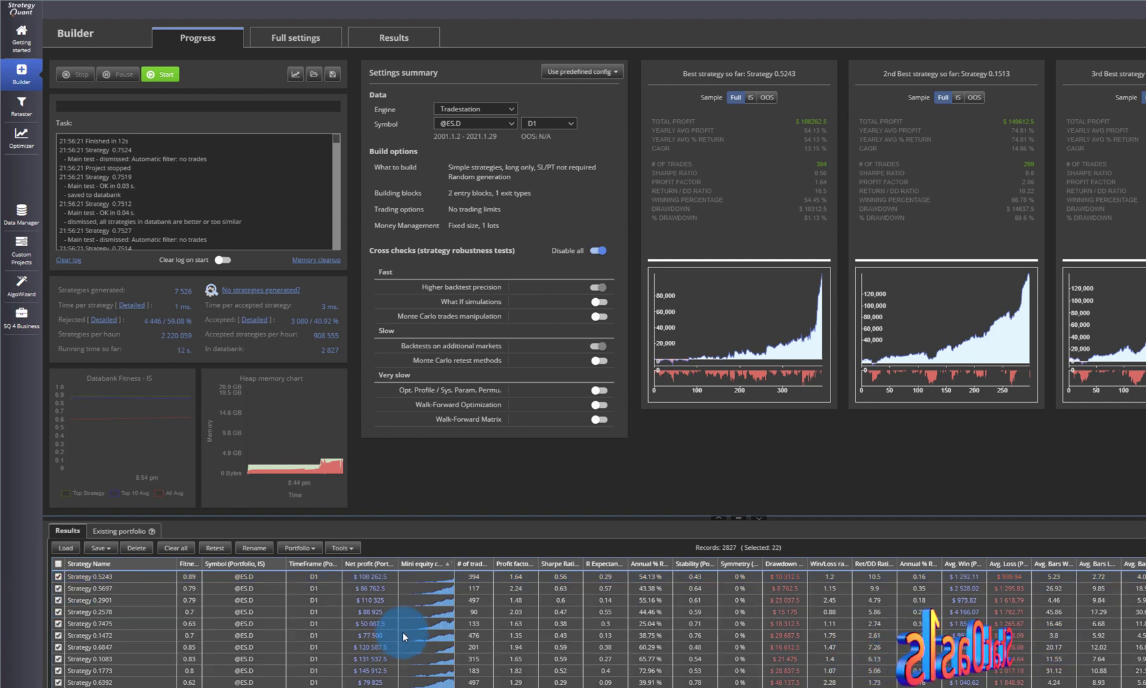
# Step: Merge the marked strategies into a simulated portfolio named Portfolio and compute its profit/loss correlation matrix by day
pyautogui.click(307, 547)
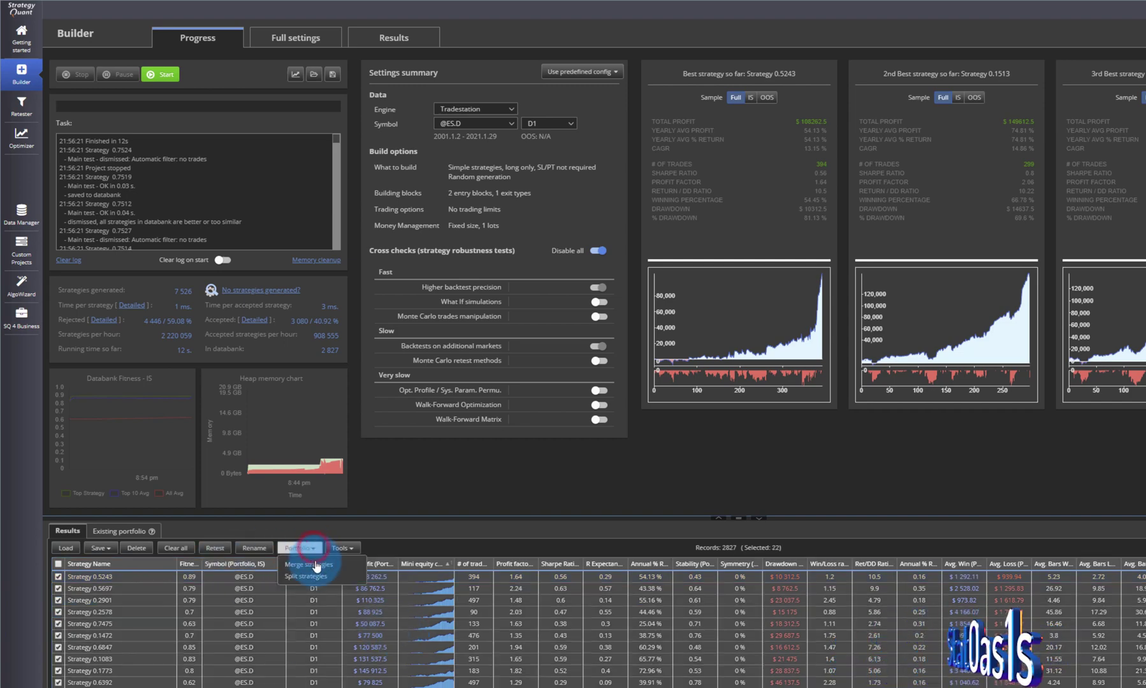
pyautogui.click(299, 547)
pyautogui.click(307, 564)
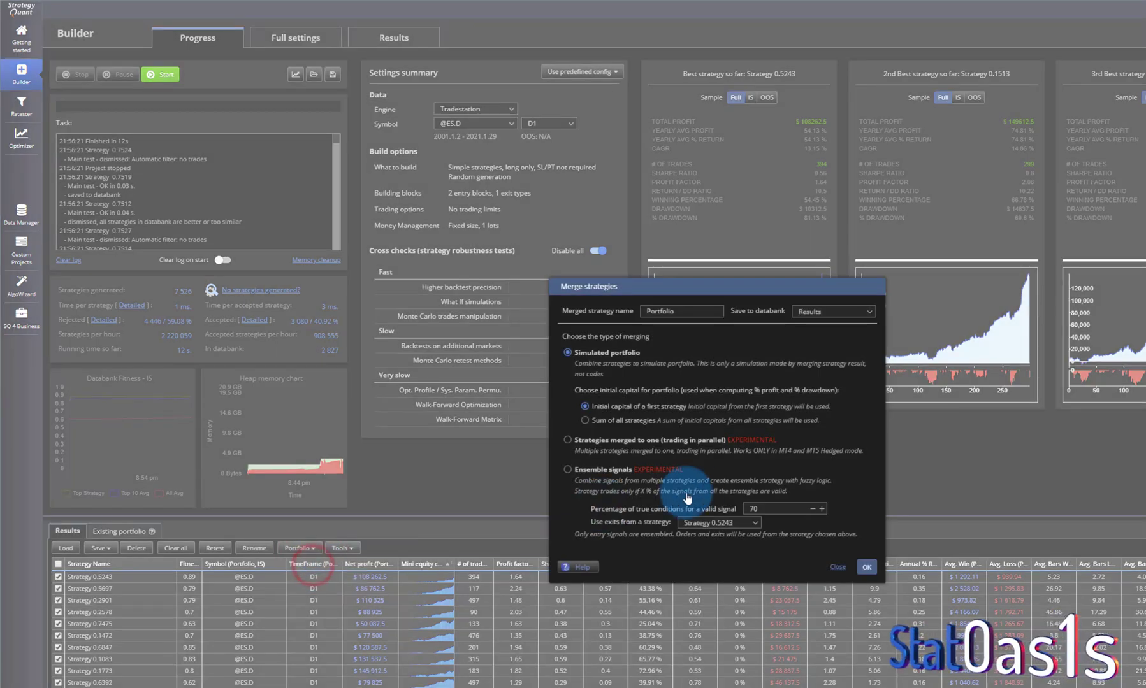
pyautogui.click(866, 567)
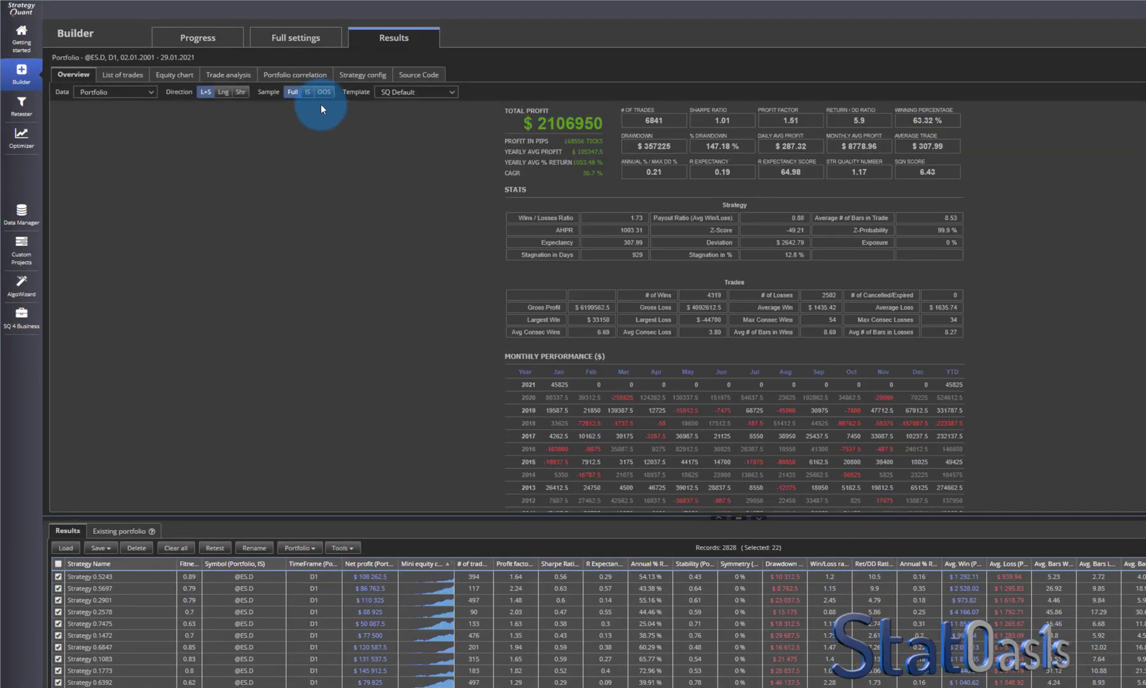
pyautogui.click(295, 74)
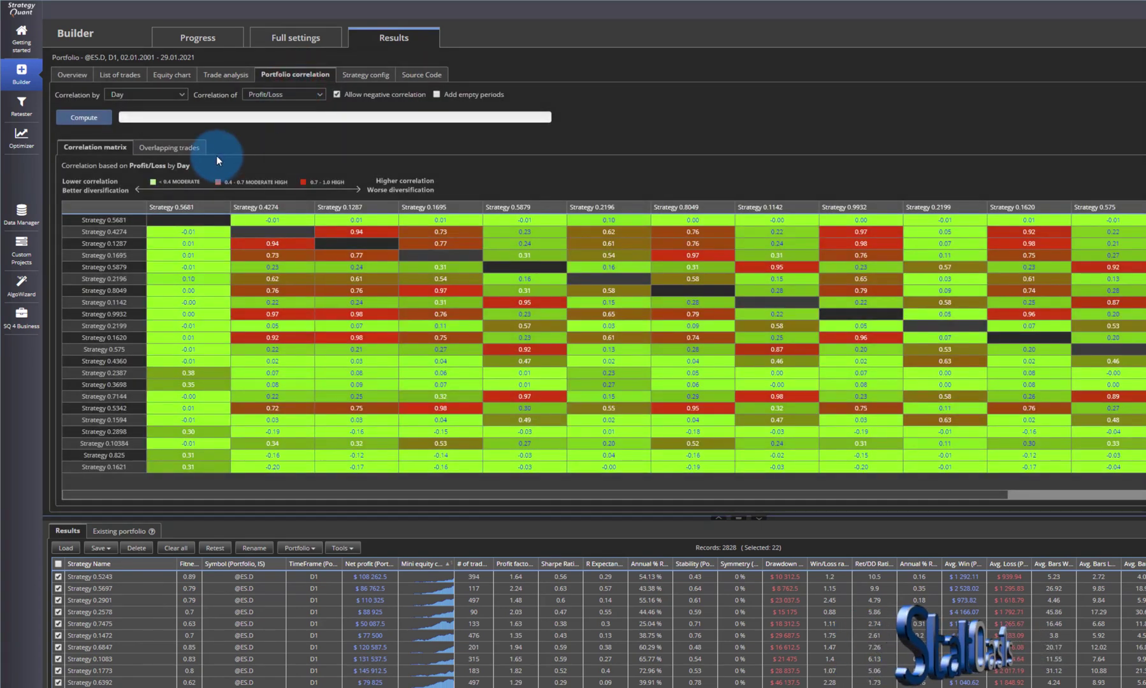
pyautogui.click(95, 116)
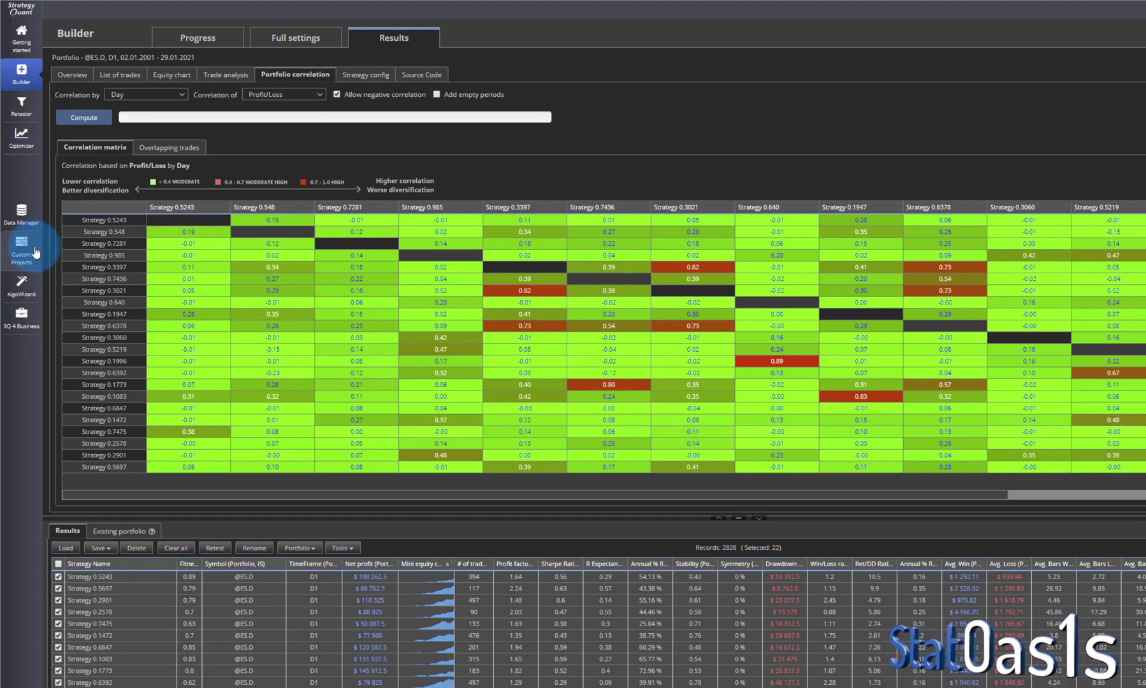
# Step: Review the AlgoWizard strategy's RSI trading signals alongside the correlation matrix in the Builder results
pyautogui.click(24, 288)
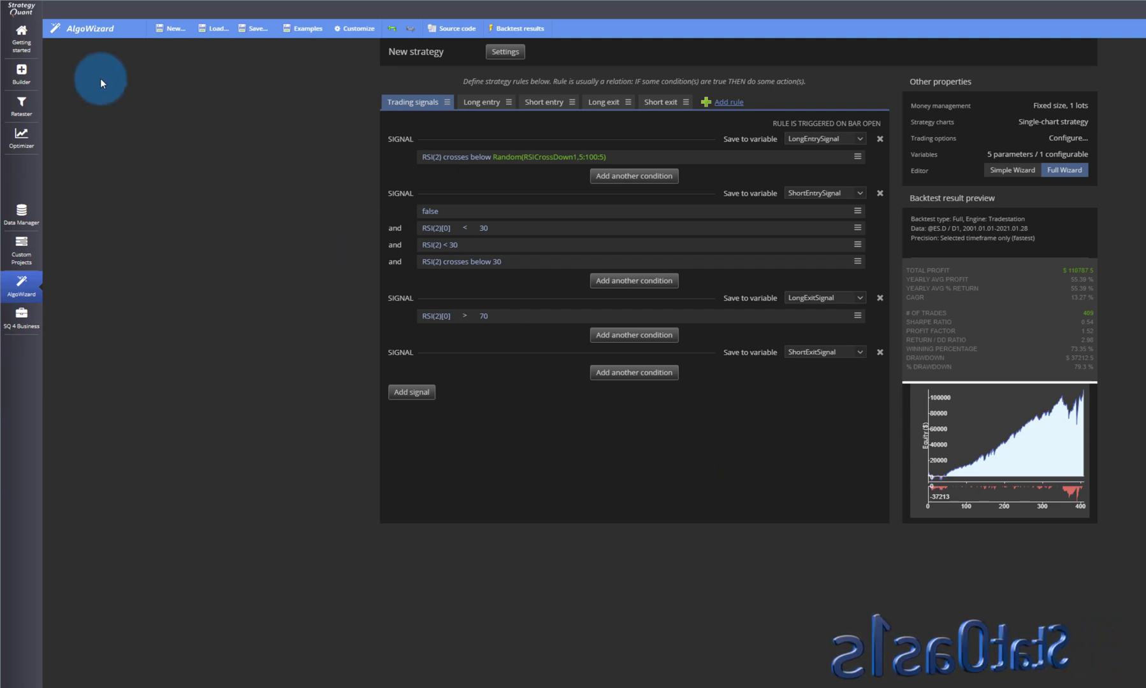
pyautogui.click(22, 71)
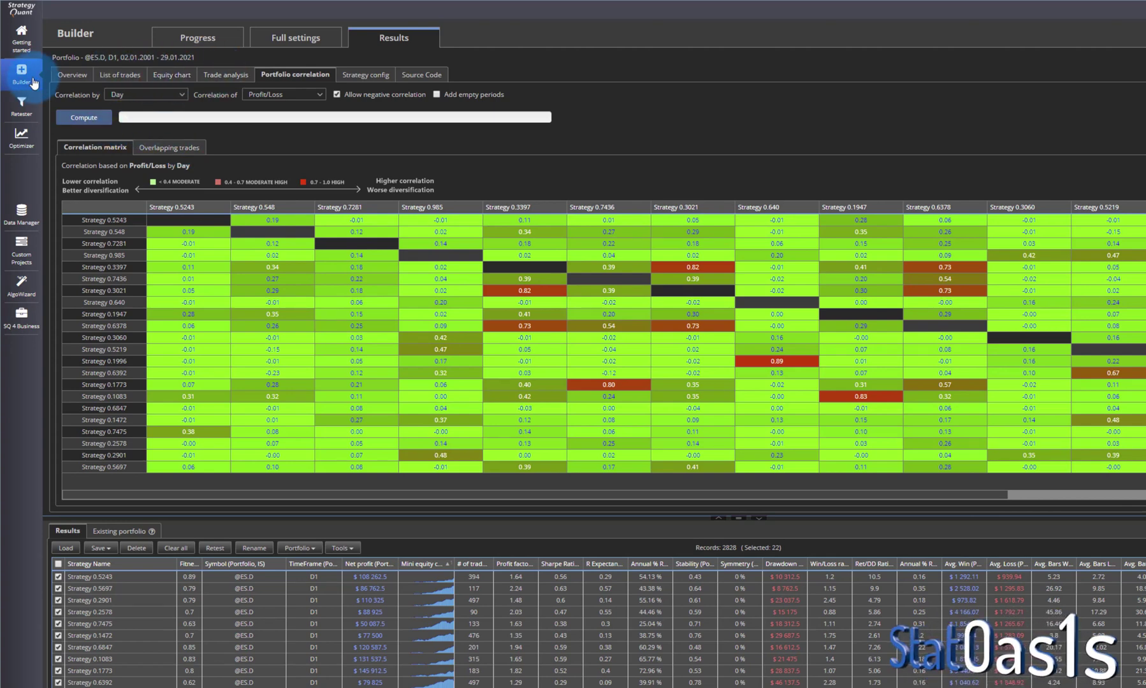
pyautogui.click(22, 284)
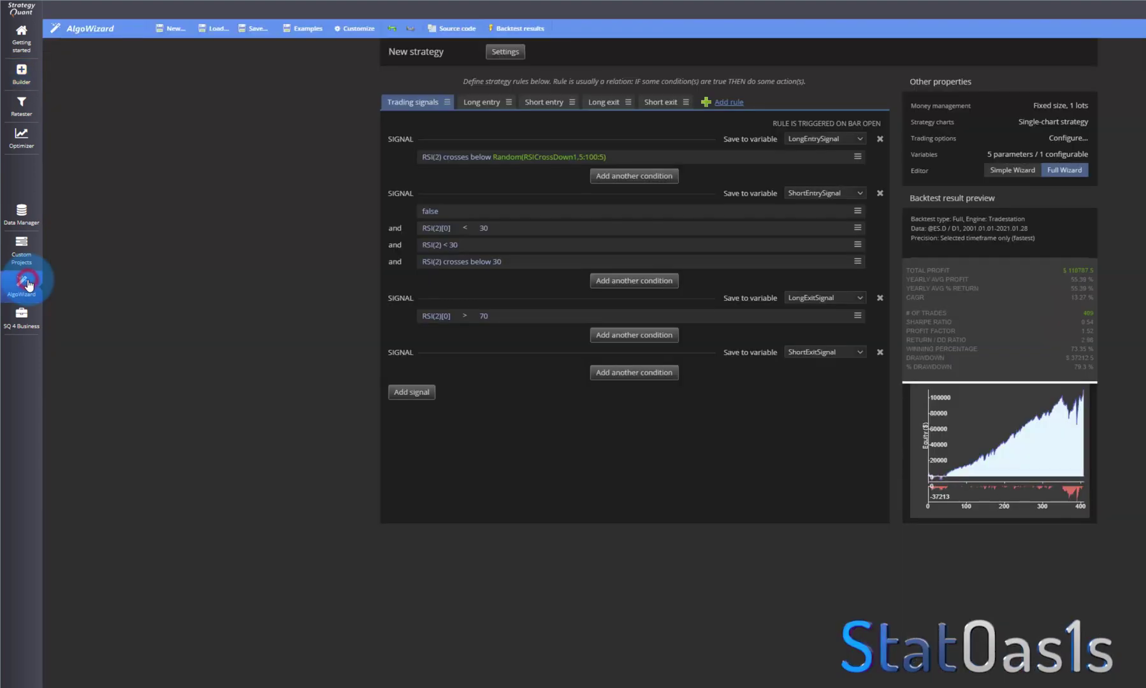
pyautogui.click(503, 266)
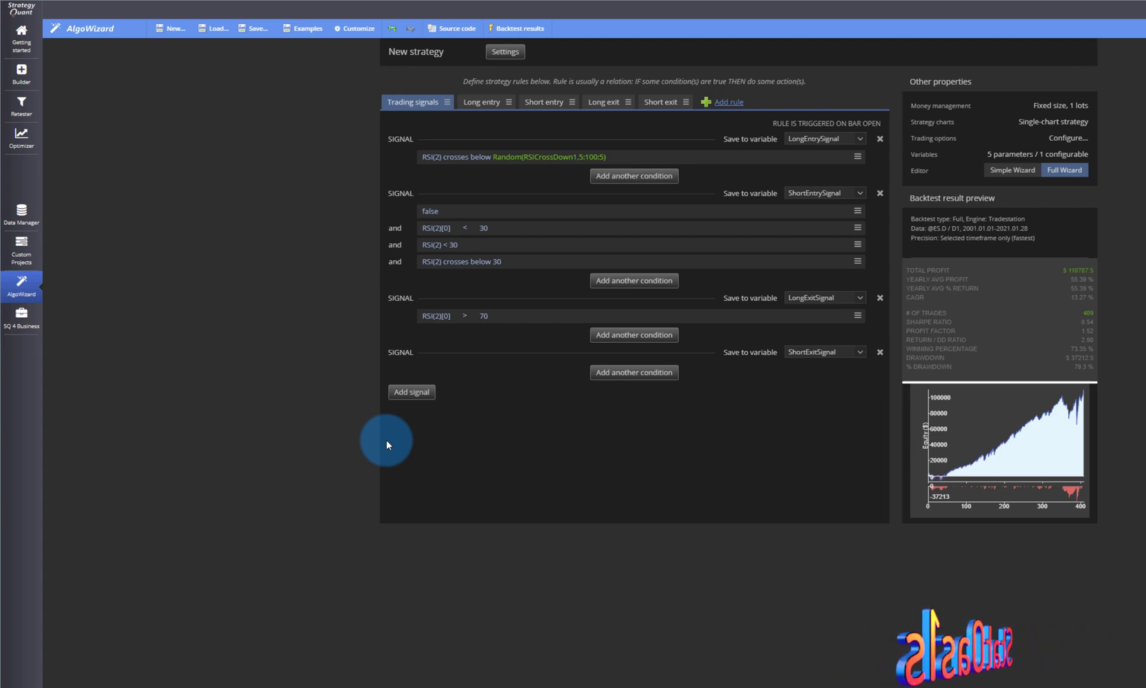
# Step: In the Builder's RSI crosses above Level block, make Set12's Period randomly generated from 2 to 30, and save the block
pyautogui.click(22, 71)
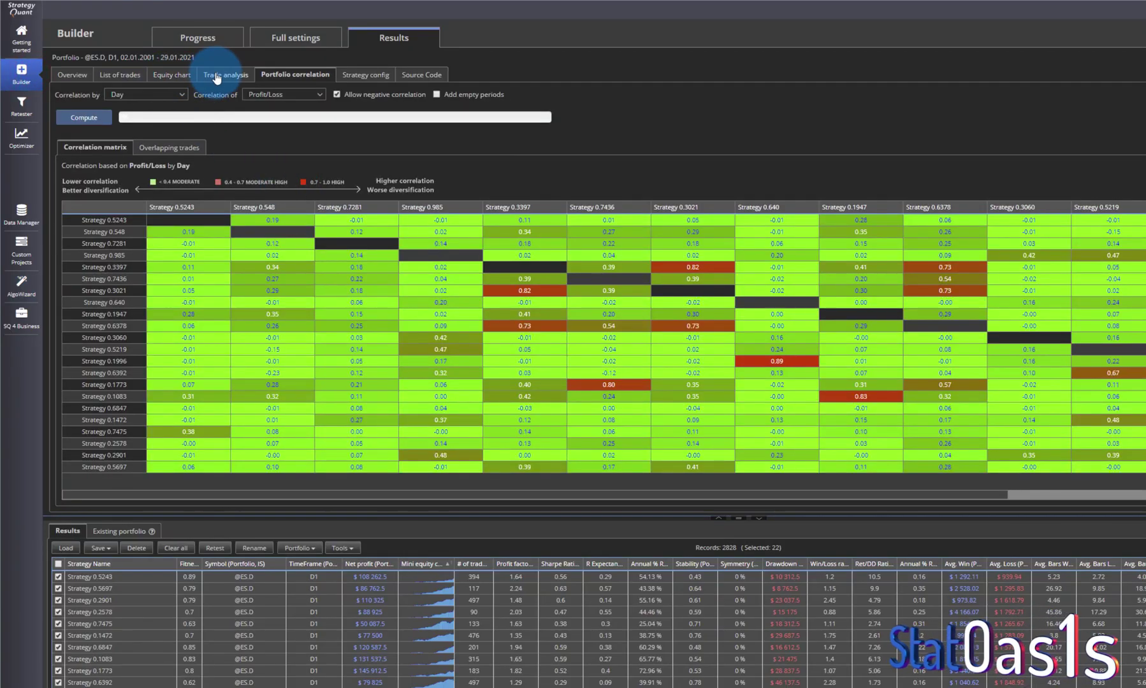
pyautogui.click(288, 40)
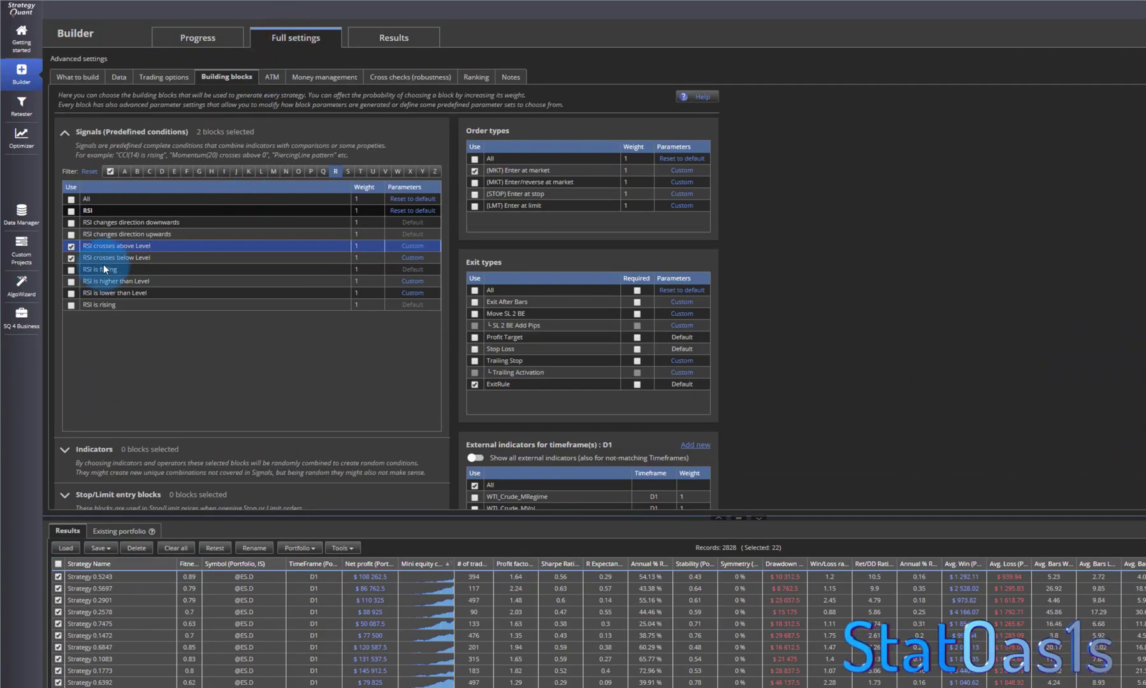
pyautogui.click(413, 250)
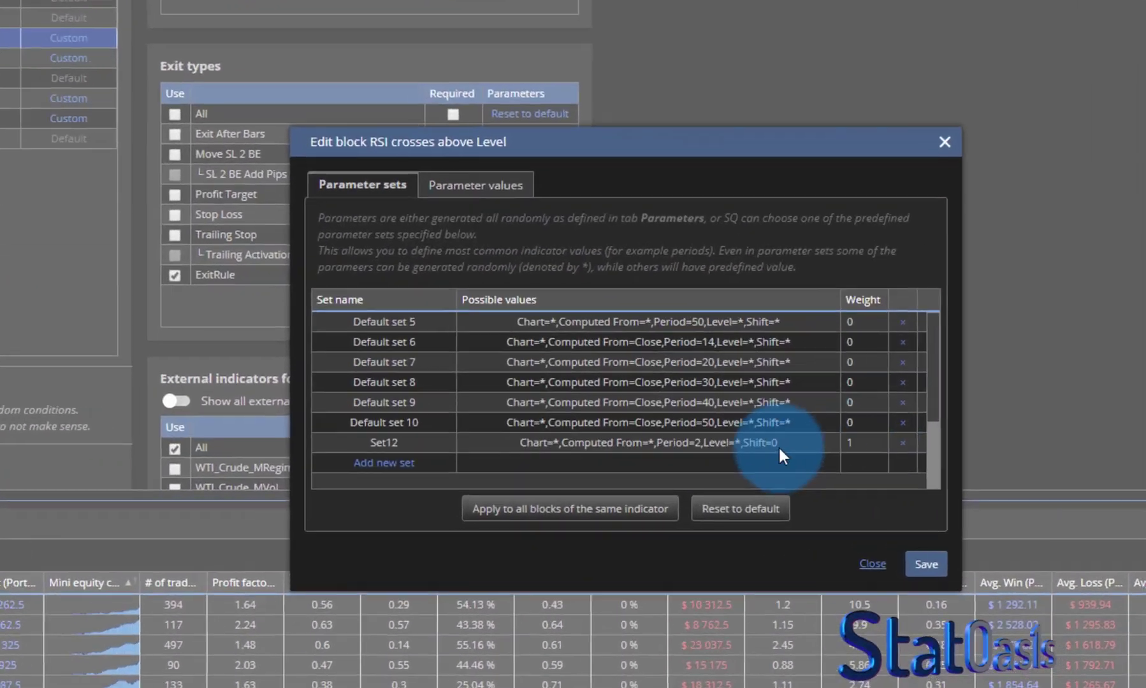
pyautogui.doubleClick(817, 481)
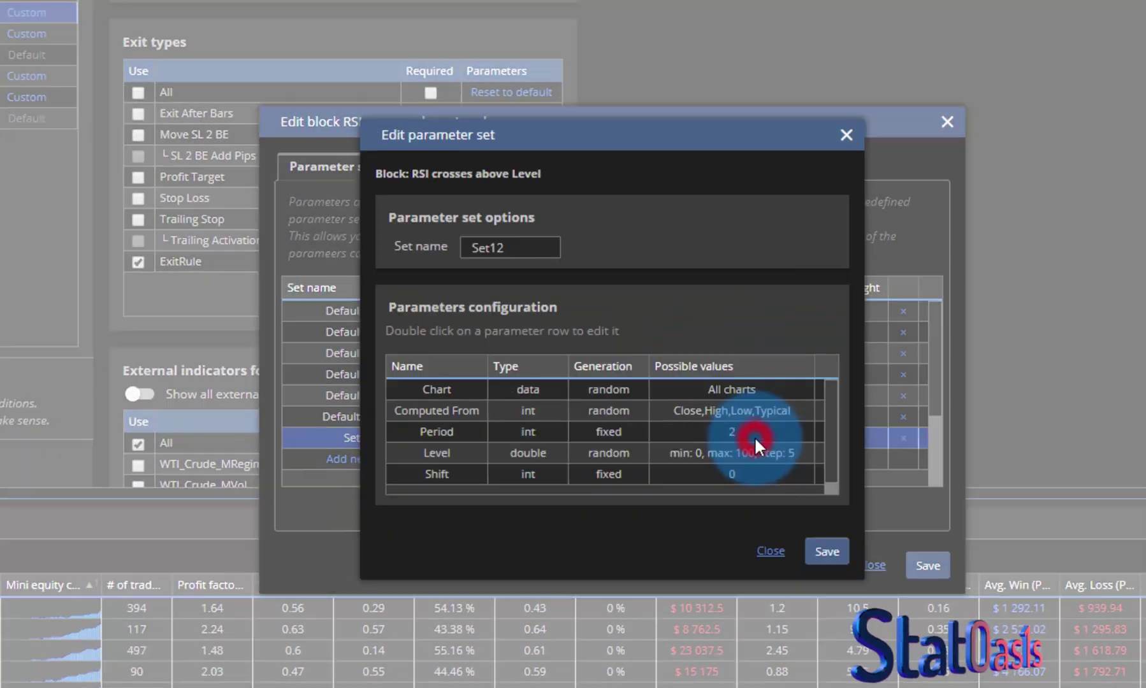
pyautogui.doubleClick(691, 428)
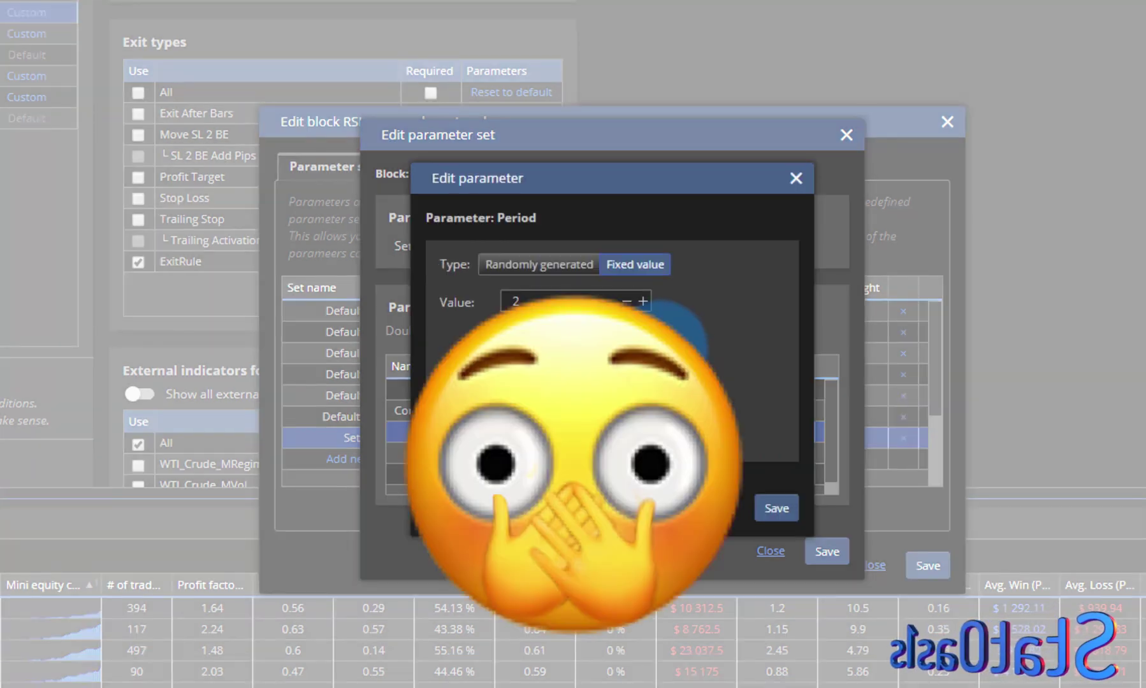
pyautogui.click(565, 270)
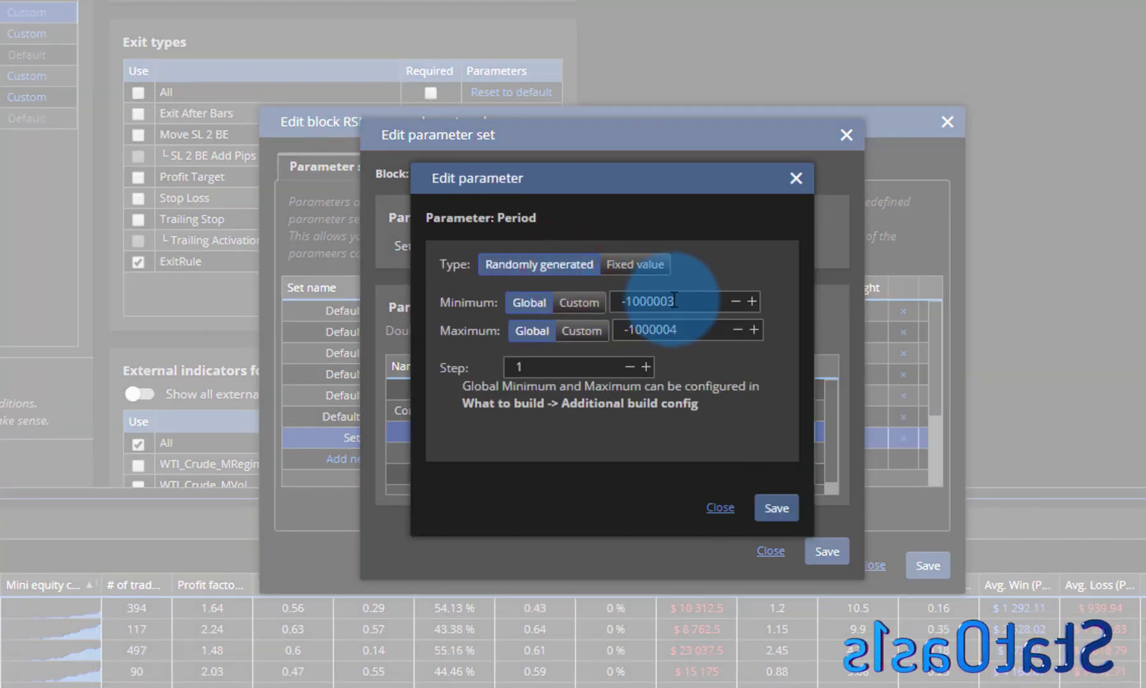
pyautogui.click(592, 302)
pyautogui.click(581, 330)
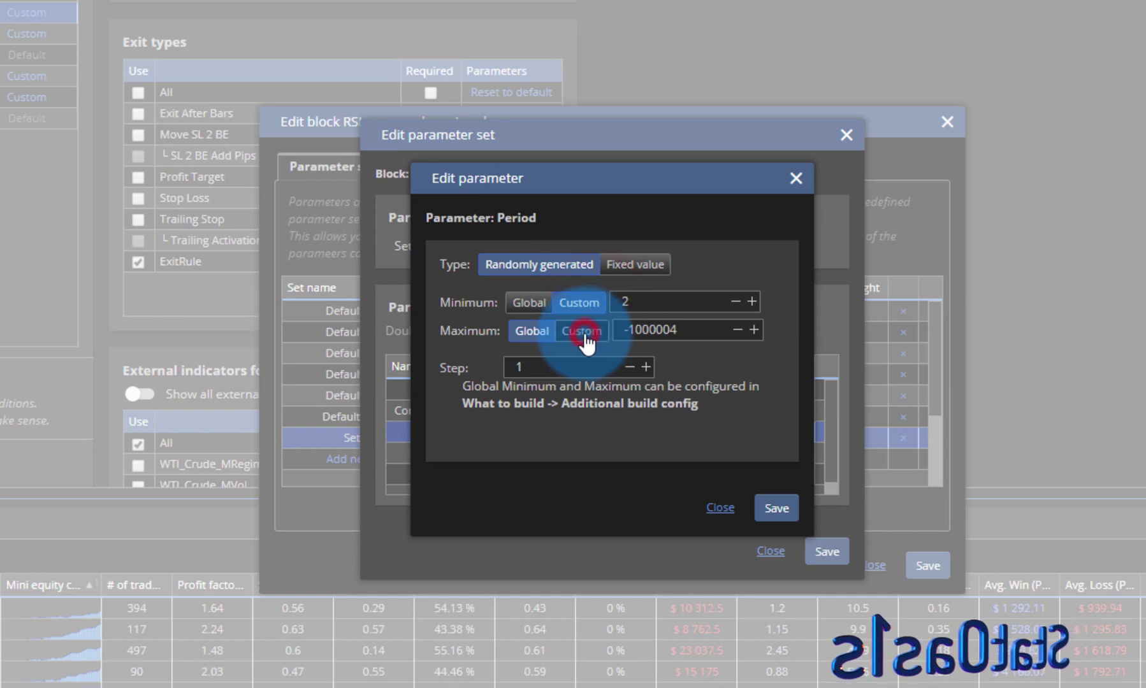
pyautogui.doubleClick(669, 330)
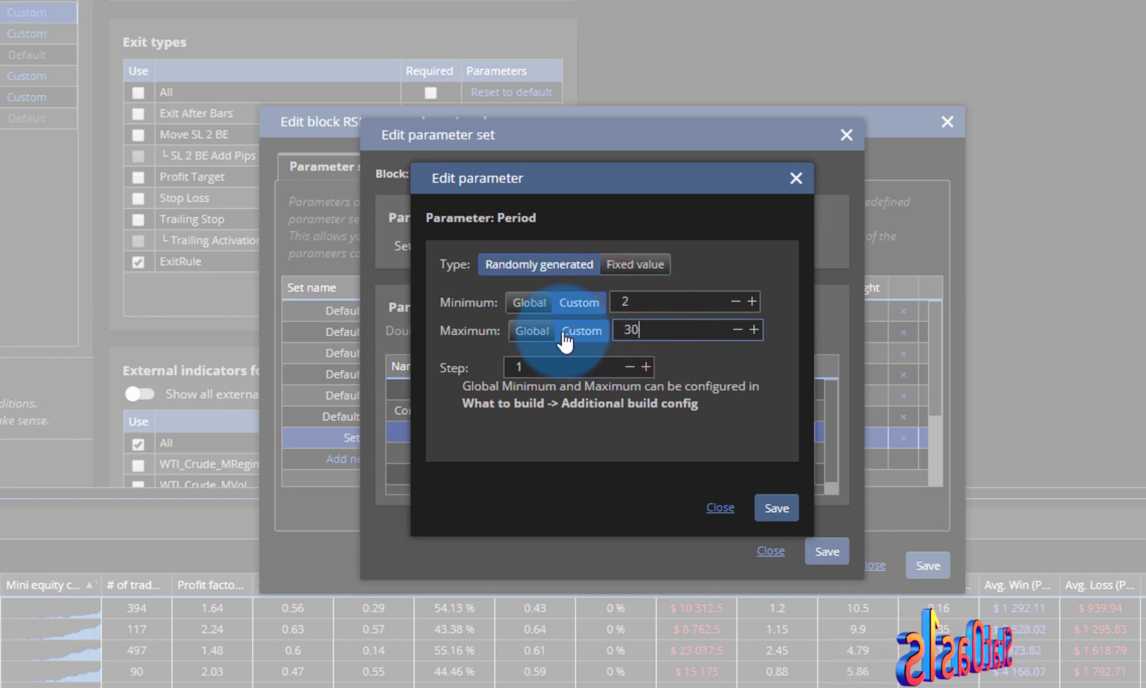
pyautogui.click(776, 508)
pyautogui.click(823, 543)
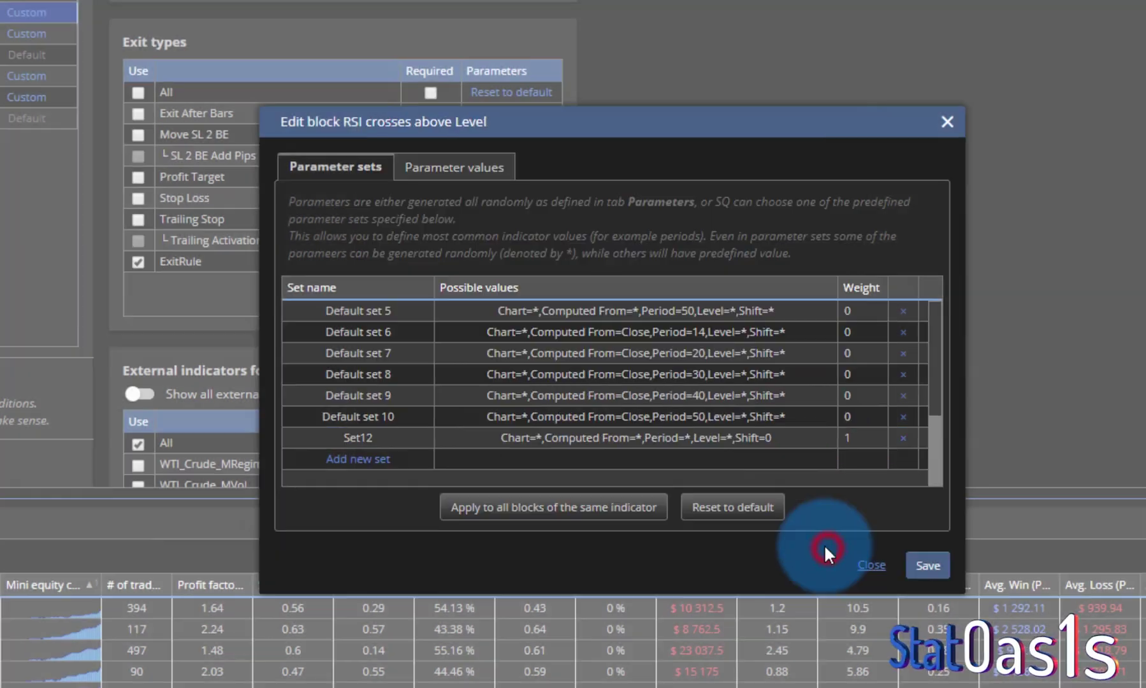
pyautogui.click(928, 565)
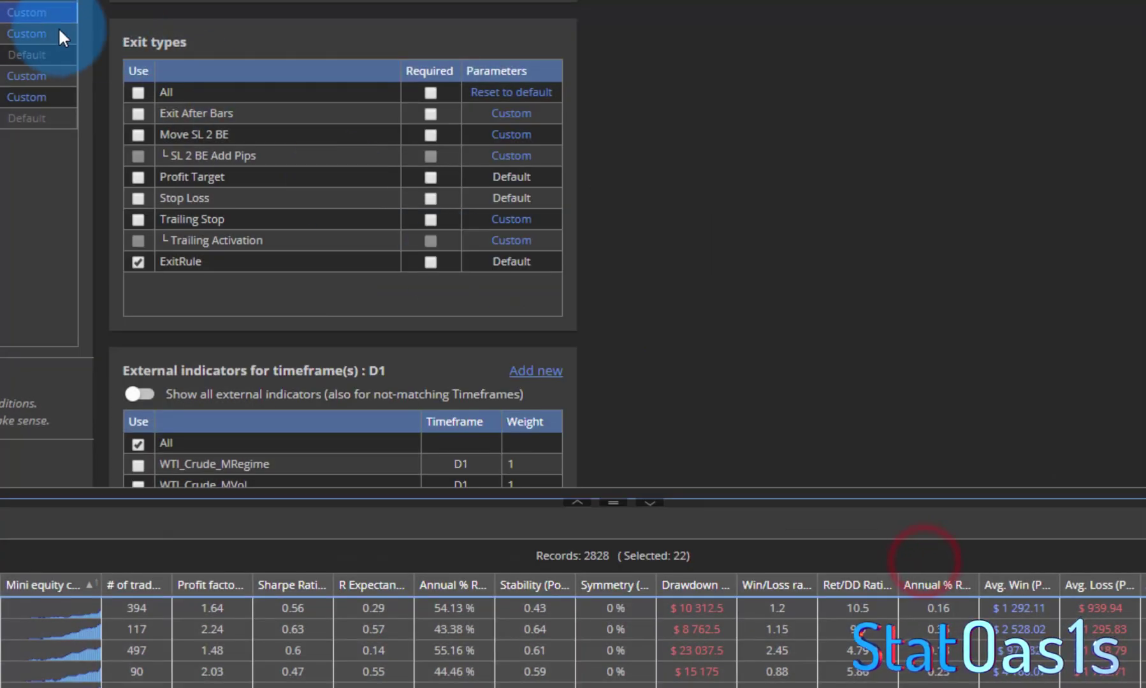
# Step: Make Set12's Period in the RSI crosses below Level block randomly generated from 70 to 100, and save the block
pyautogui.click(22, 31)
pyautogui.doubleClick(613, 438)
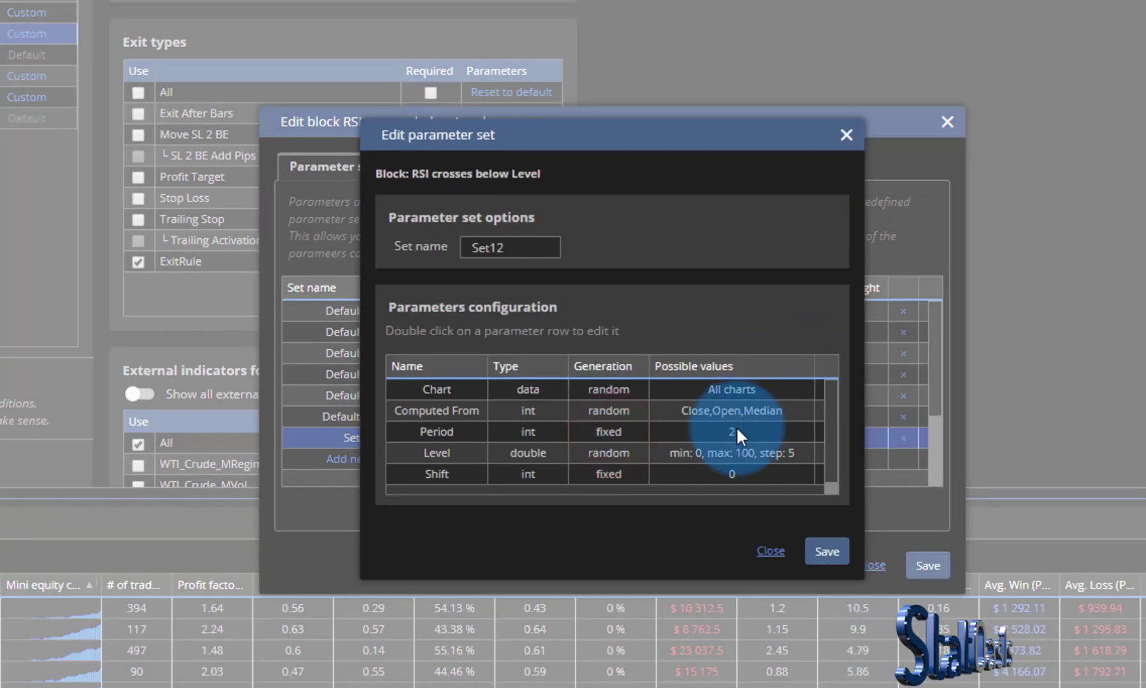
pyautogui.doubleClick(736, 428)
pyautogui.click(558, 271)
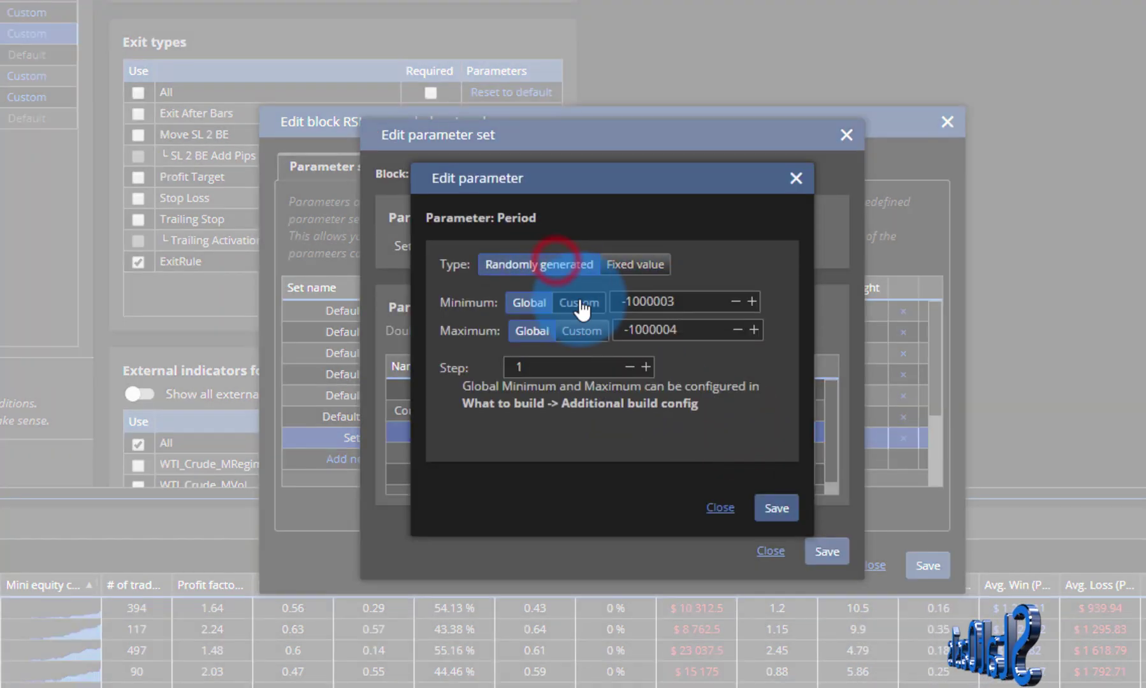
pyautogui.click(582, 303)
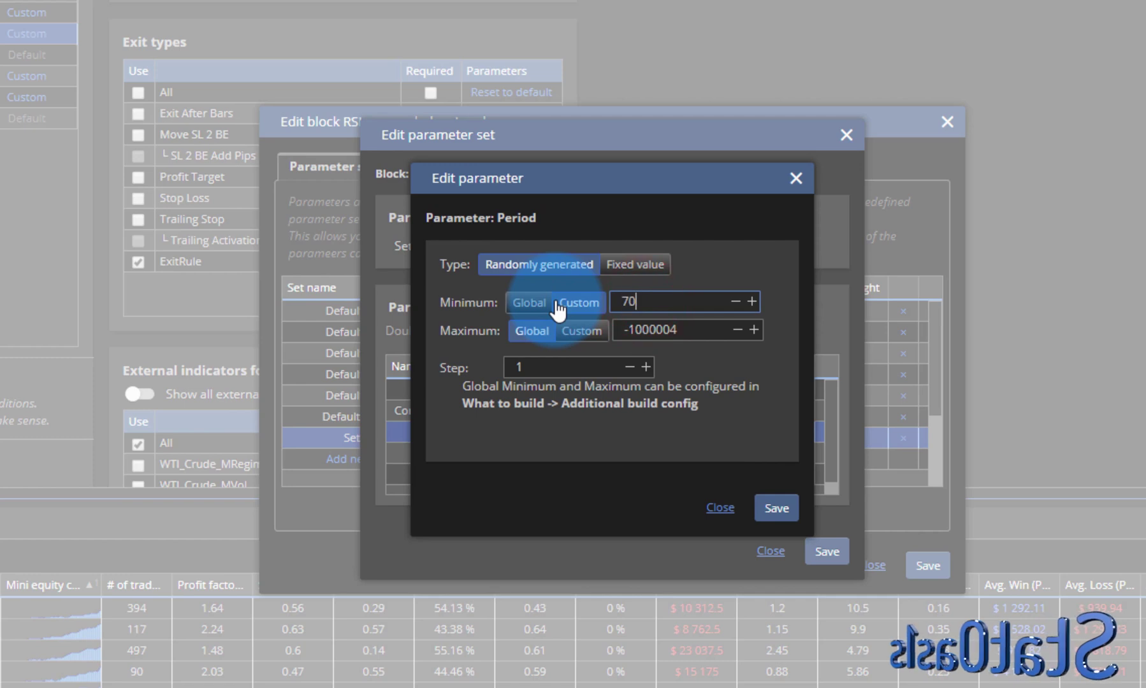
pyautogui.click(575, 331)
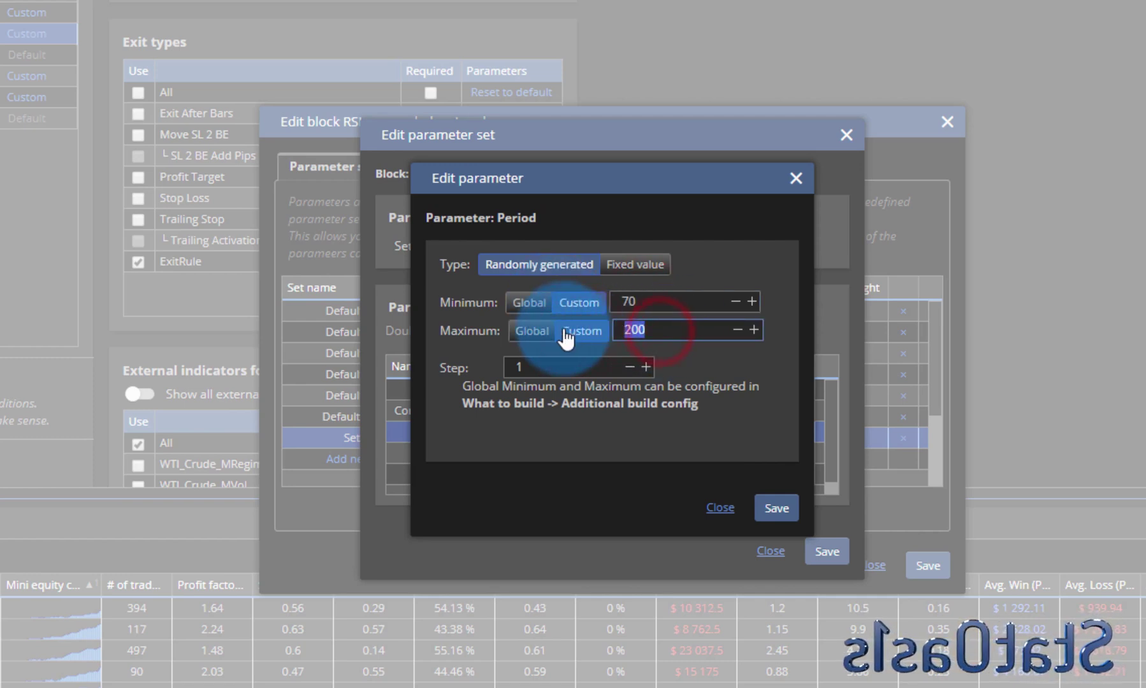
pyautogui.click(635, 327)
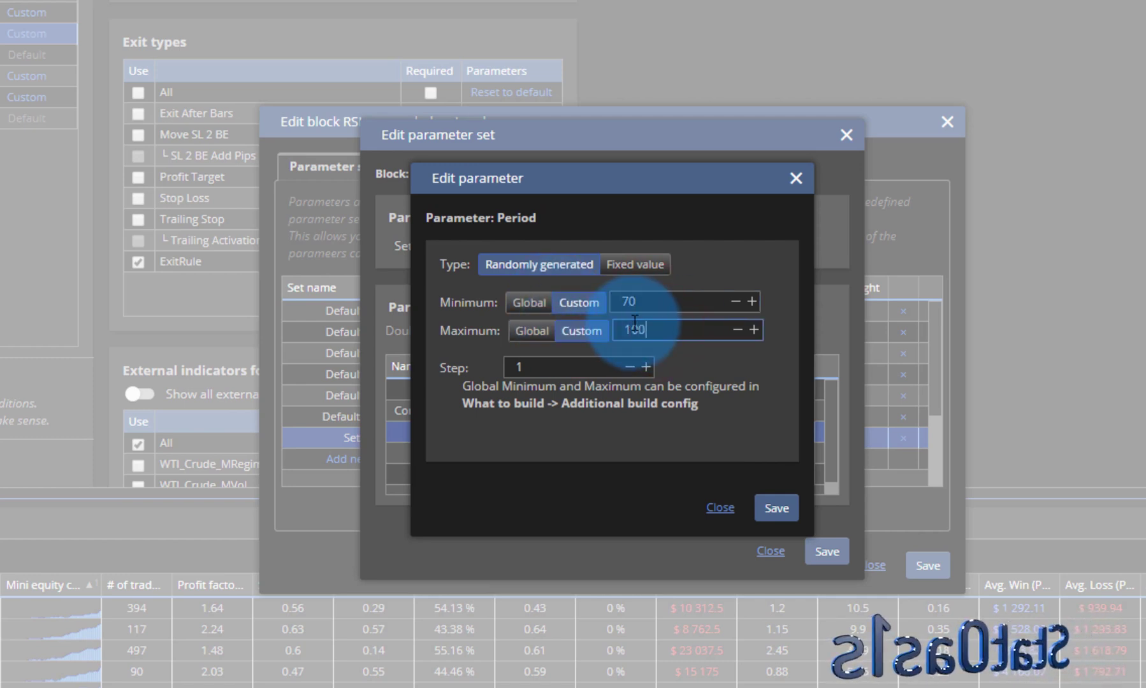
pyautogui.click(776, 508)
pyautogui.click(827, 552)
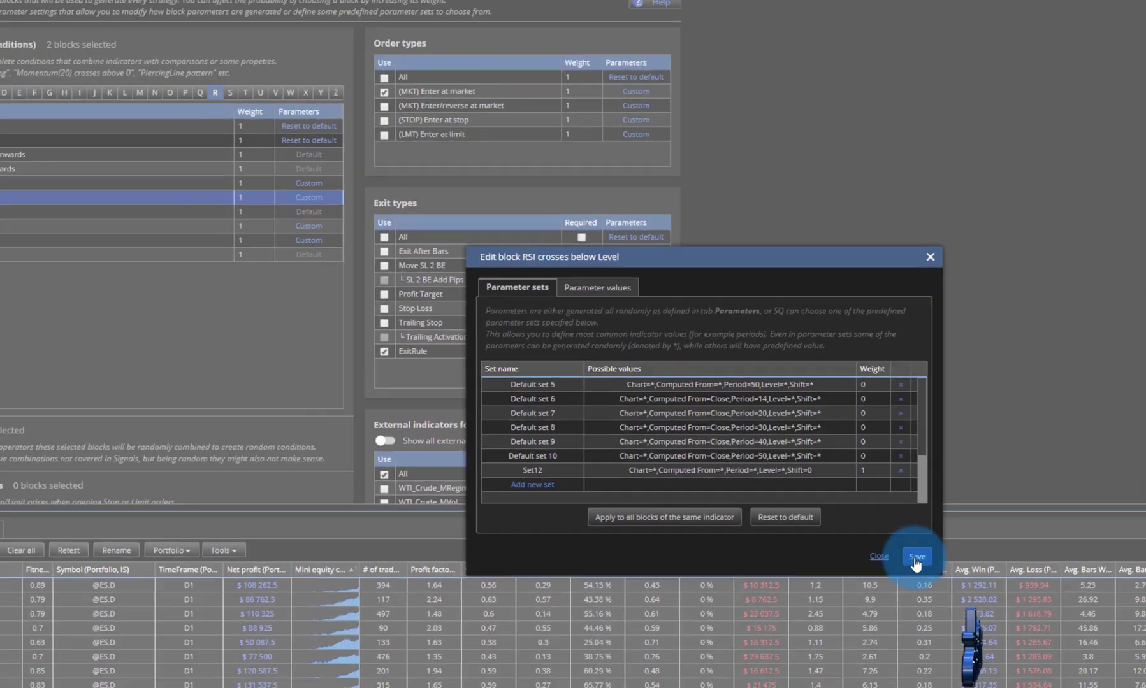
pyautogui.click(927, 565)
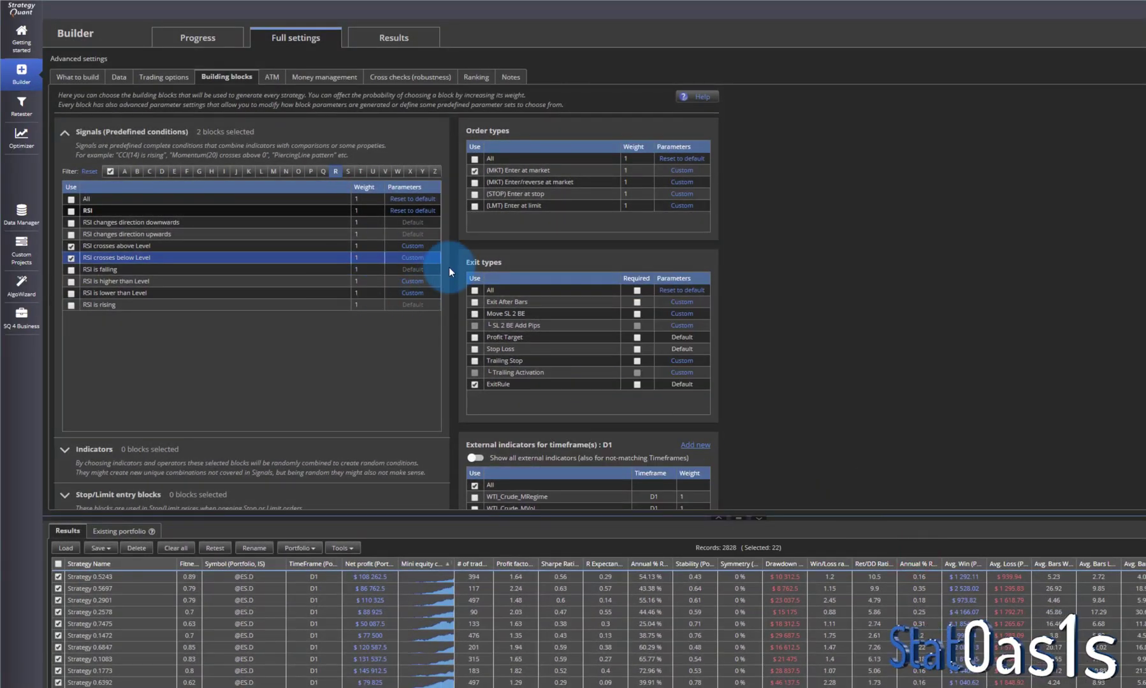
# Step: Empty the databank of all strategies and run another random generation for about 8 seconds
pyautogui.click(176, 549)
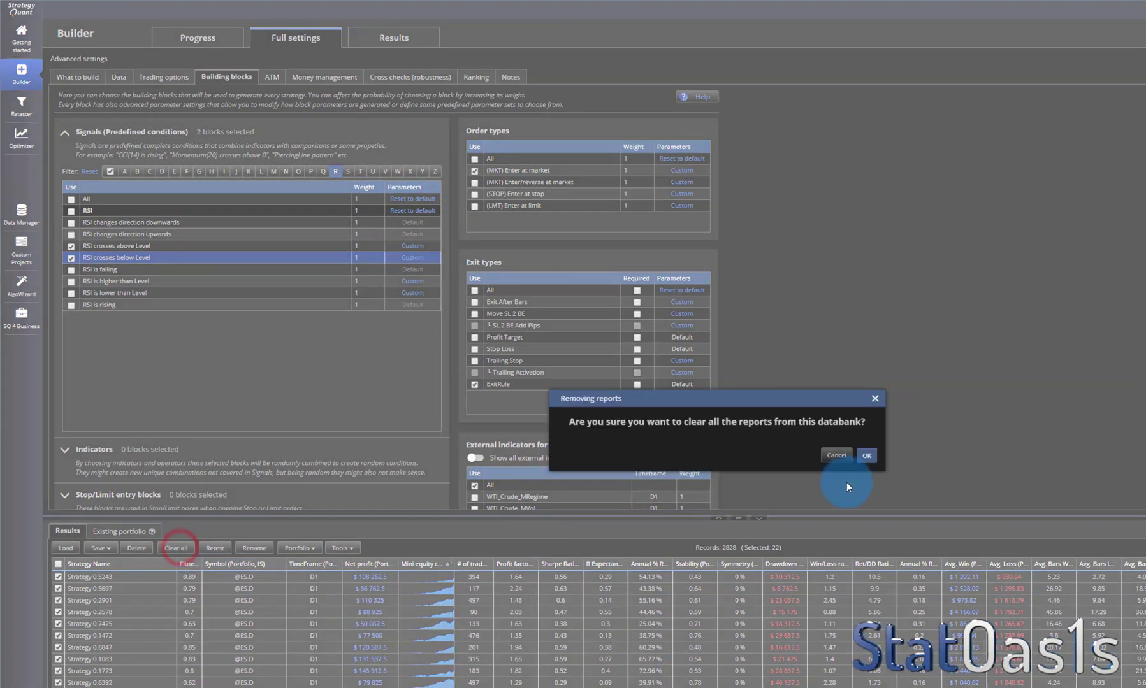
pyautogui.click(861, 446)
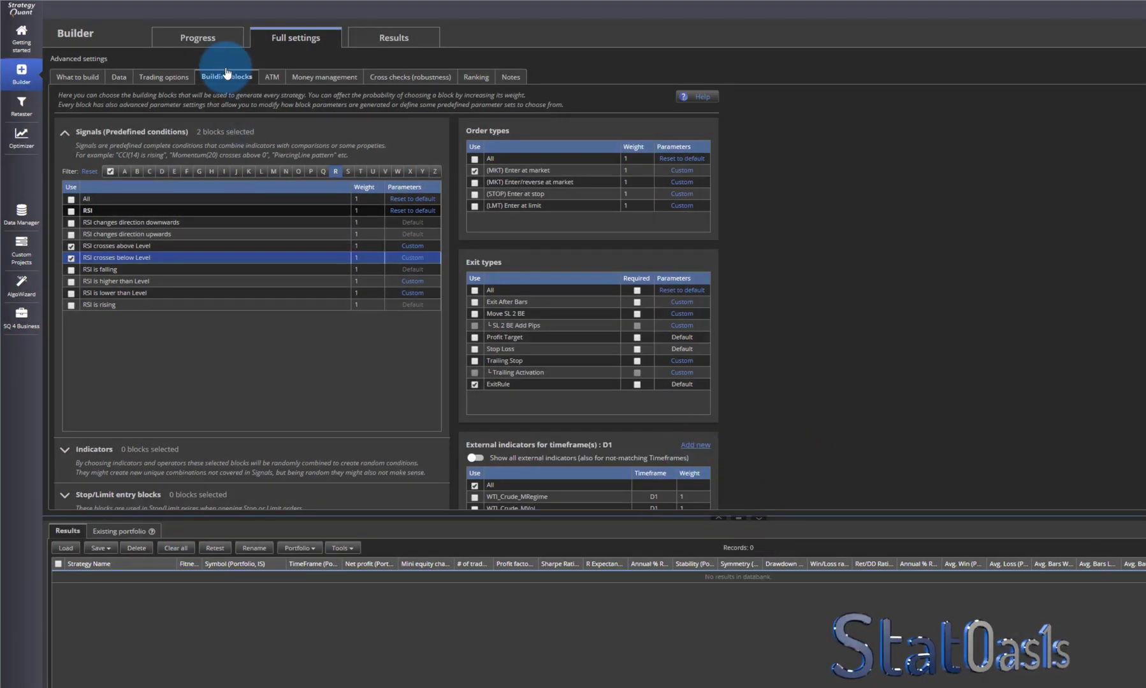
pyautogui.click(210, 46)
pyautogui.click(161, 76)
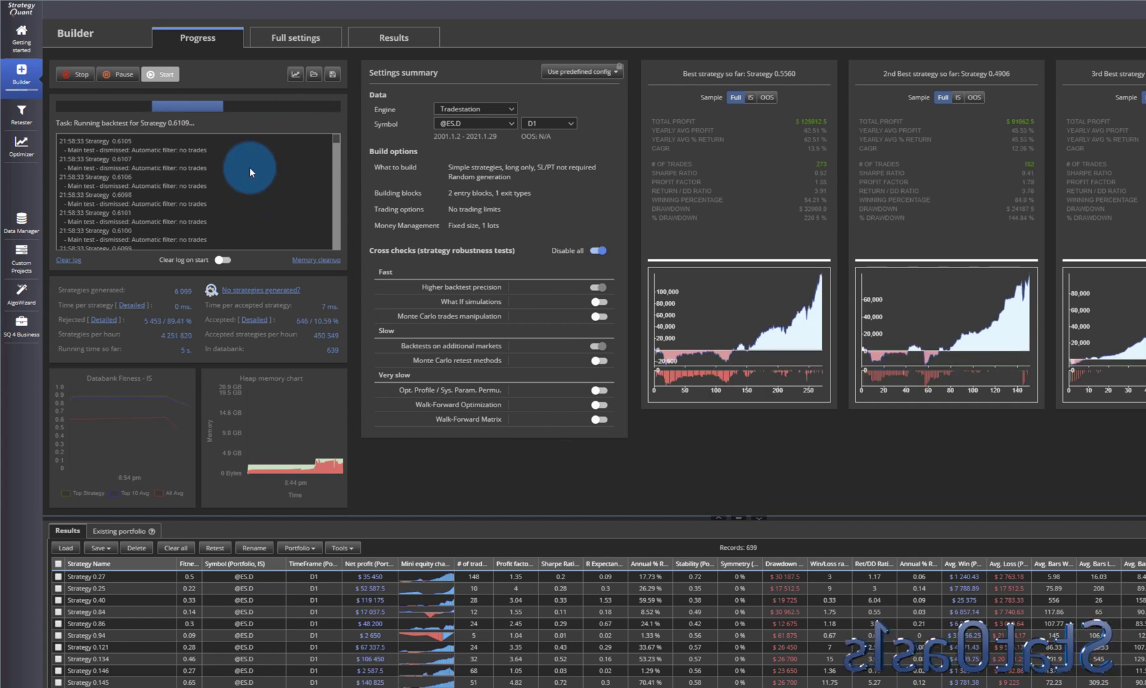
pyautogui.click(77, 82)
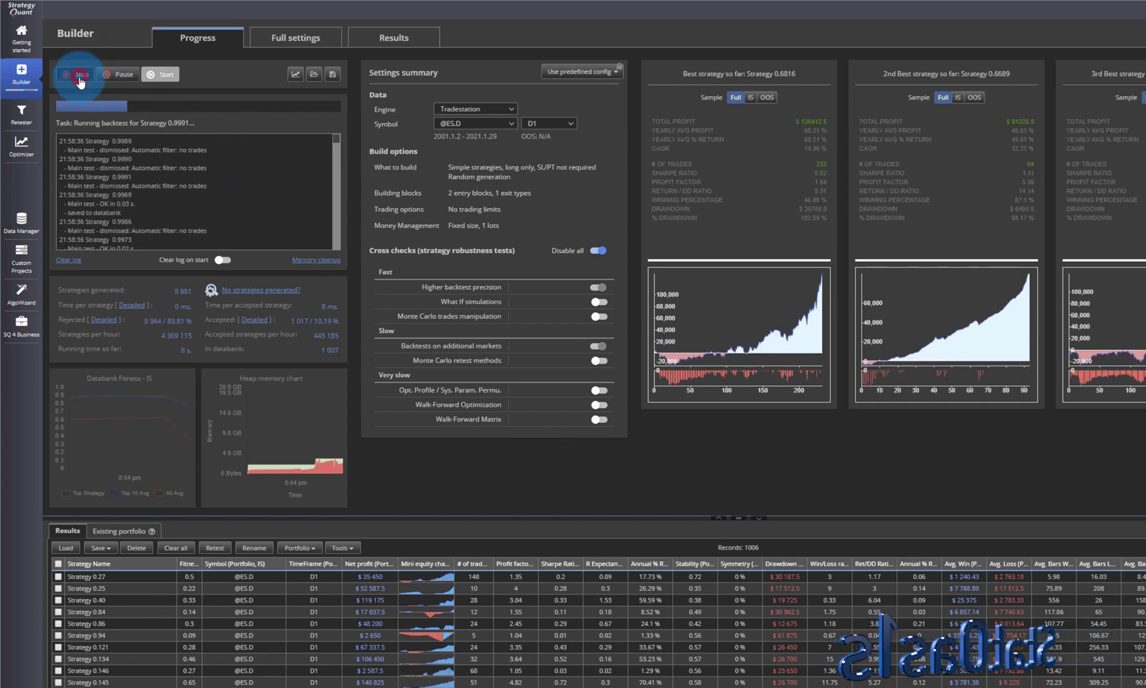
# Step: Sort the strategies by mini equity chart, mark the first 22 starting with Strategy 0.3885, and merge them into Portfolio
pyautogui.click(433, 565)
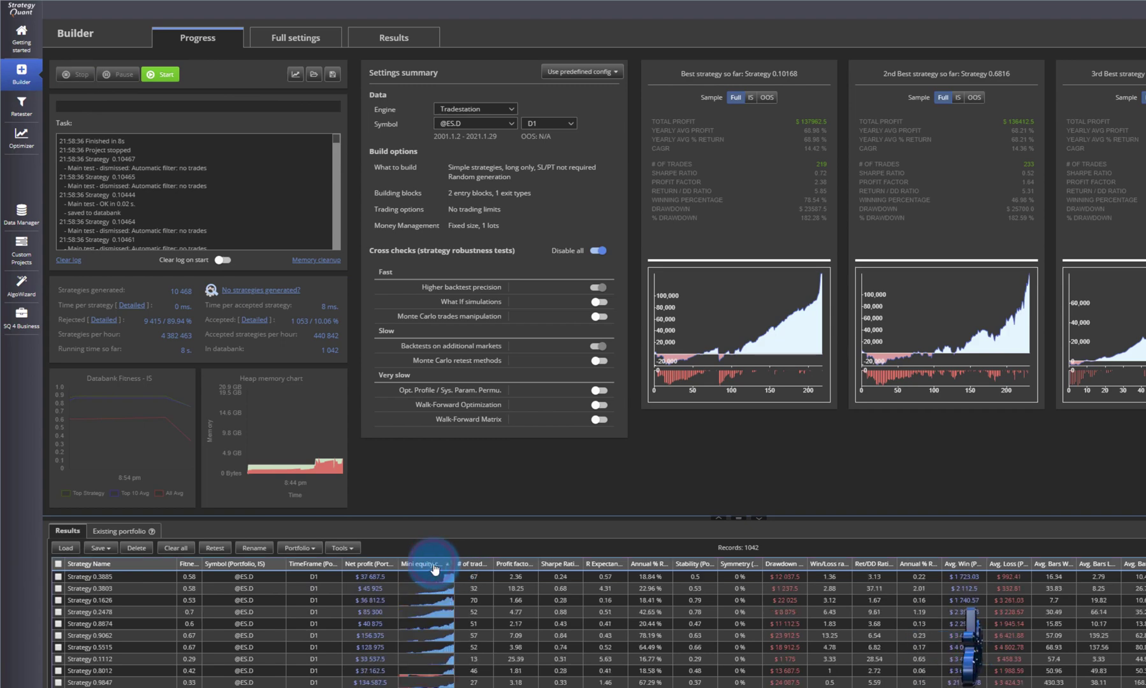
pyautogui.doubleClick(57, 579)
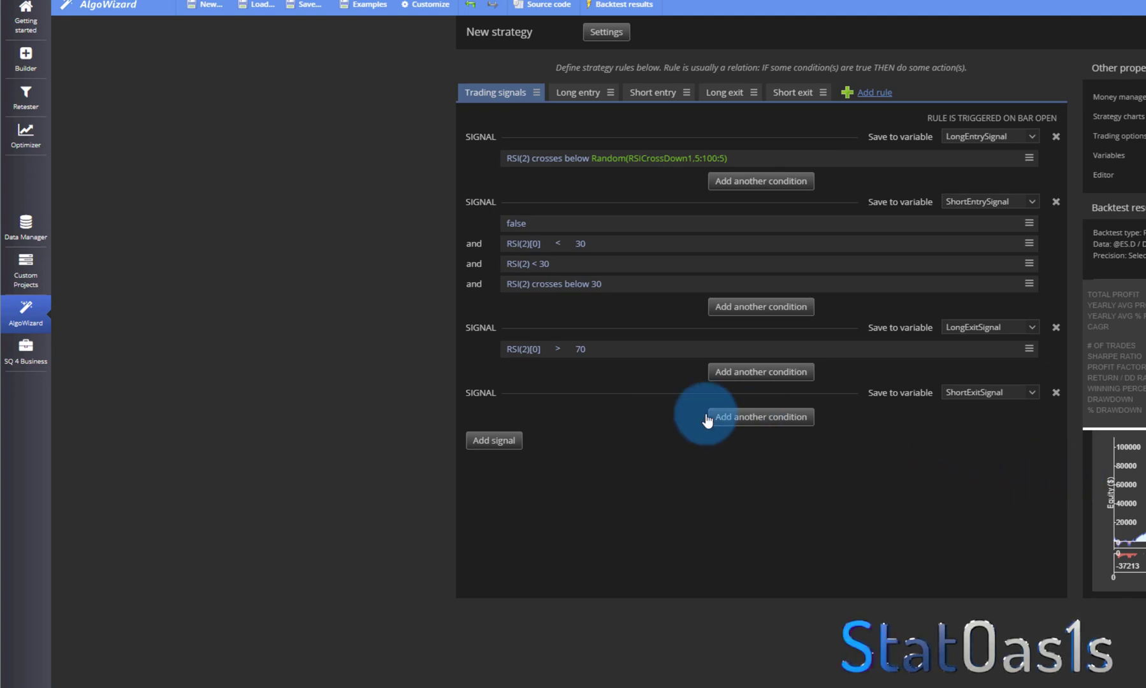
# Step: Look through the available Stop/Limit entry blocks and Indicators in the Builder's building block settings
pyautogui.click(25, 63)
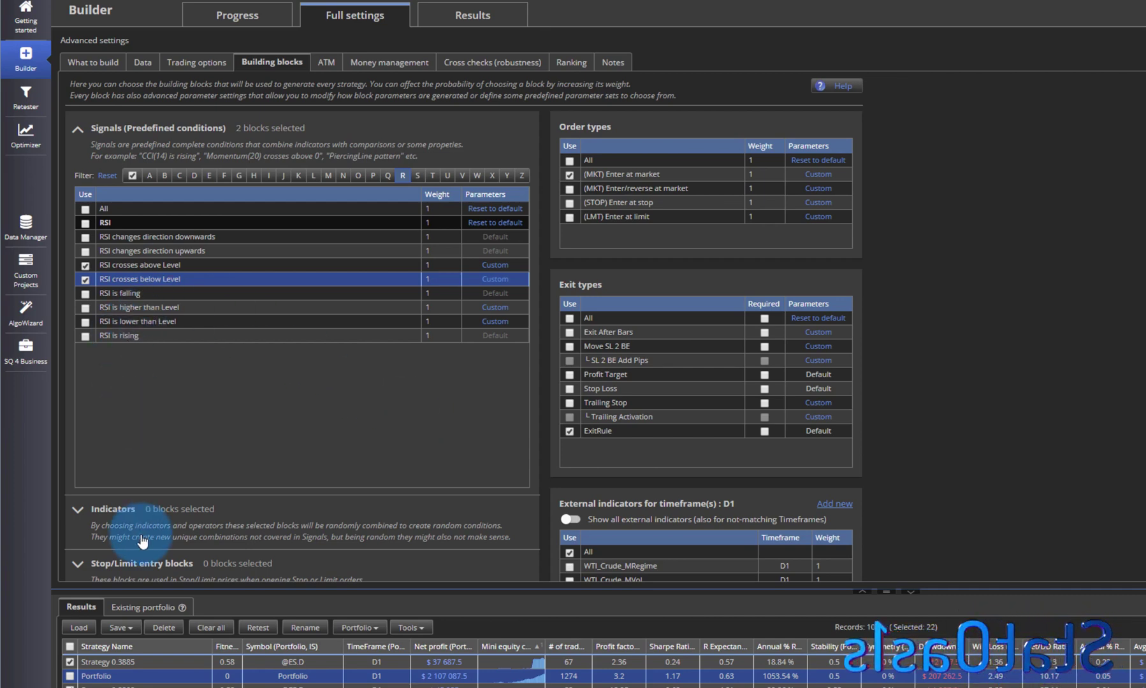
pyautogui.click(143, 567)
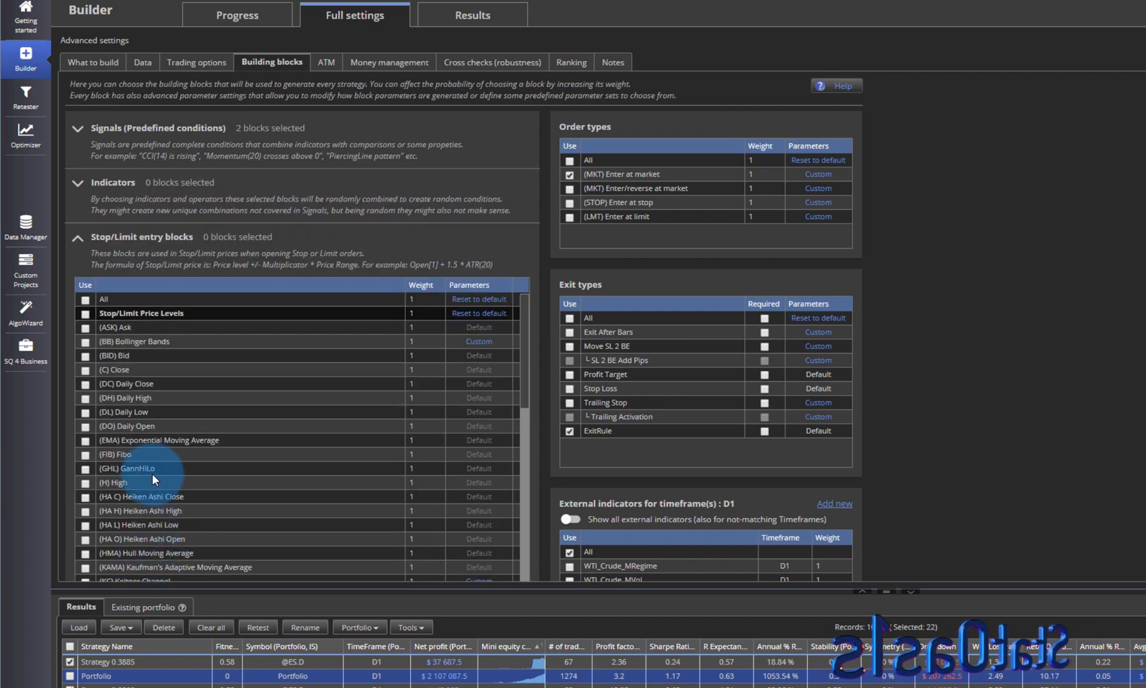
pyautogui.click(155, 243)
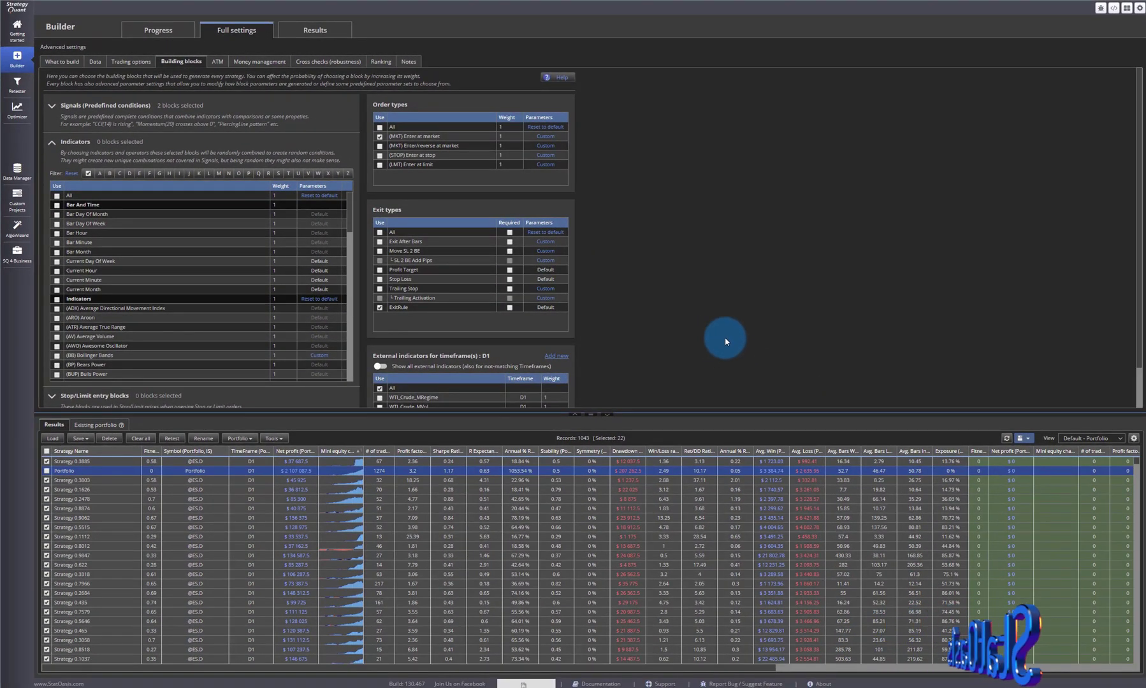
# Step: Switch to Notepad and reread the question about setting the RSI 30% entry and 70% take-profit levels
pyautogui.hotkey('alt', 'Tab')
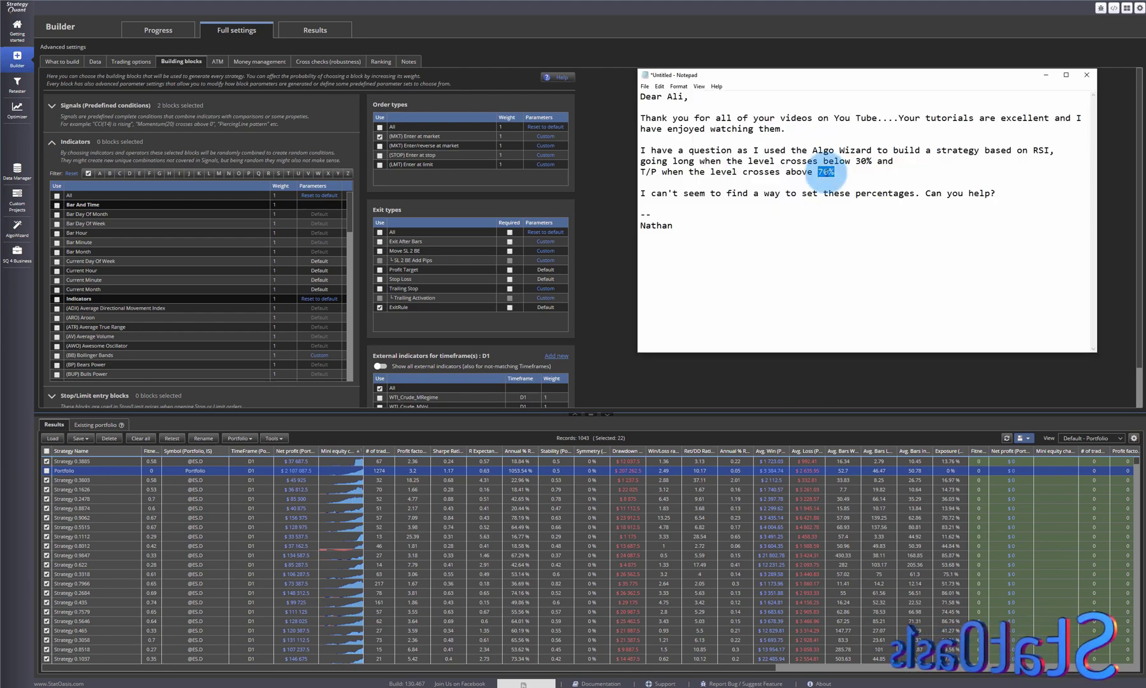
pyautogui.doubleClick(705, 194)
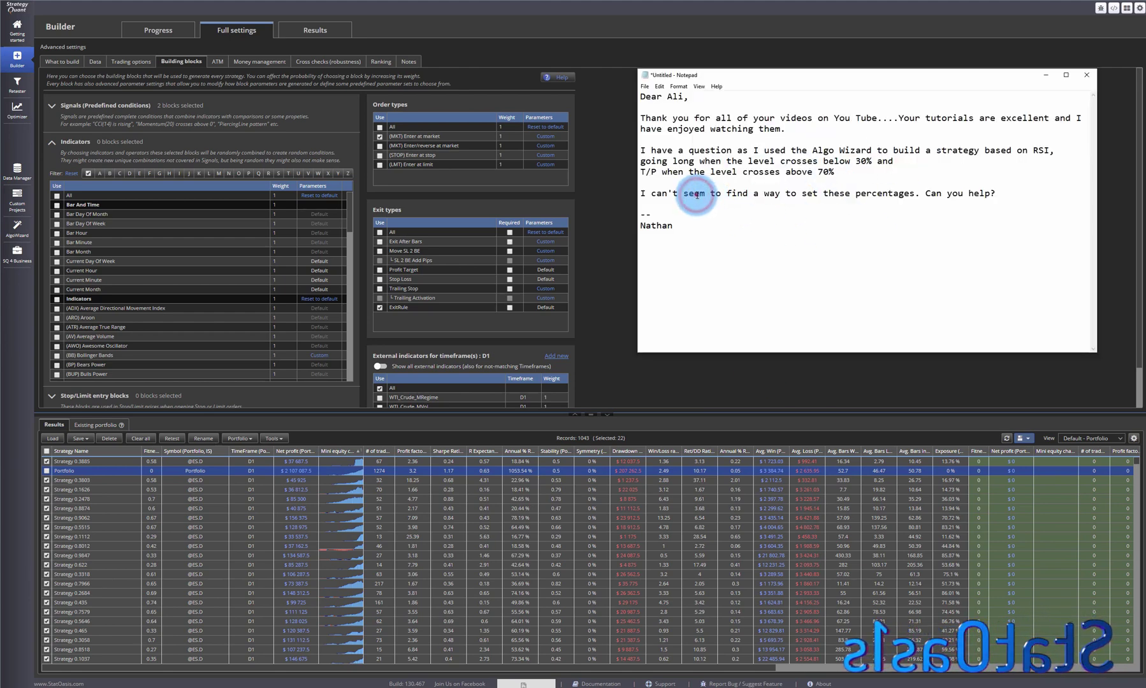
pyautogui.doubleClick(736, 194)
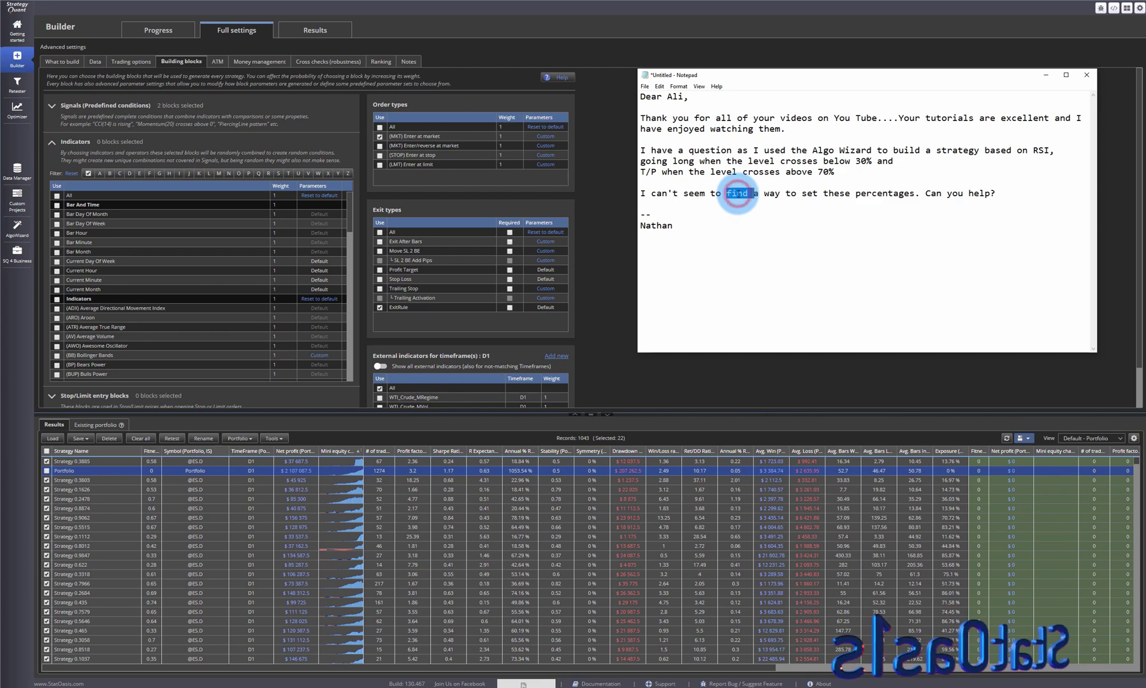
pyautogui.click(737, 194)
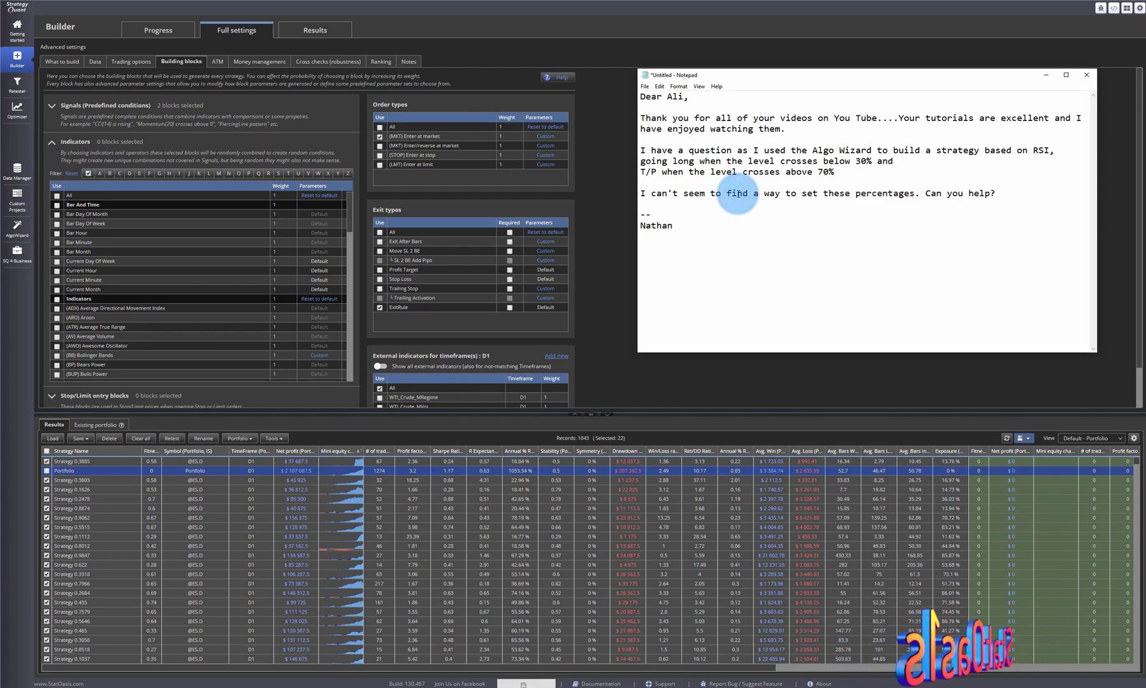